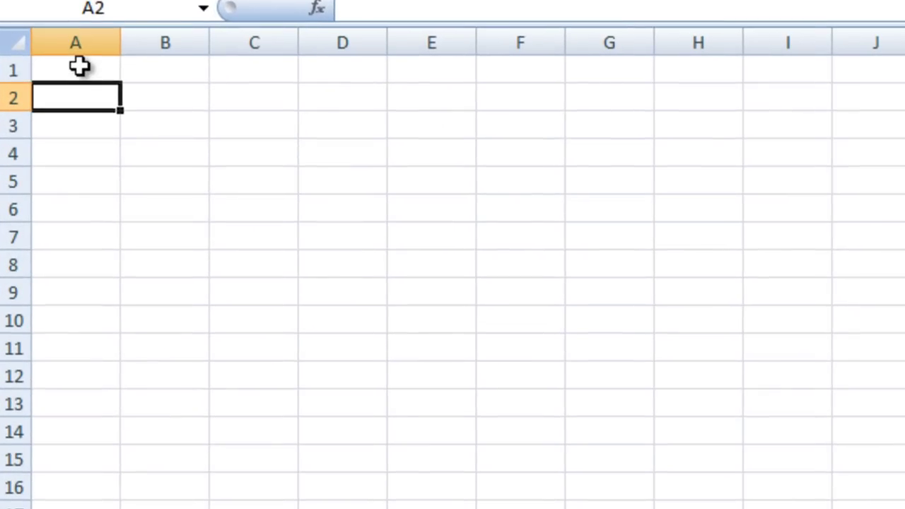
Enter the company name 'SC ABC SRL' in cell A1 and confirm it
click(46, 145)
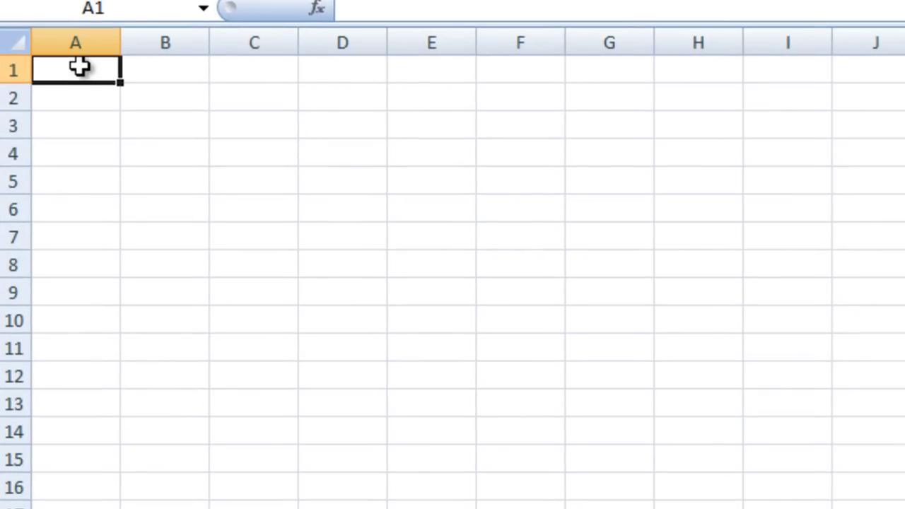
text(SC)
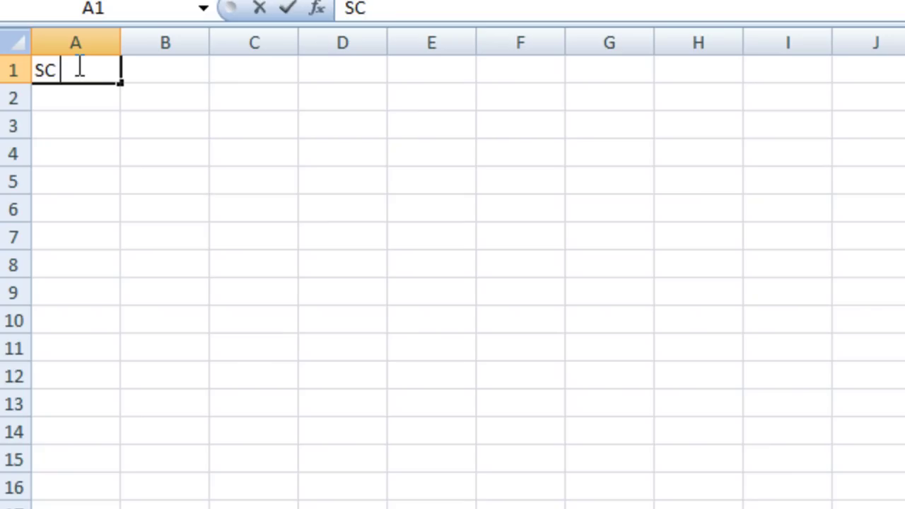
text( ABC)
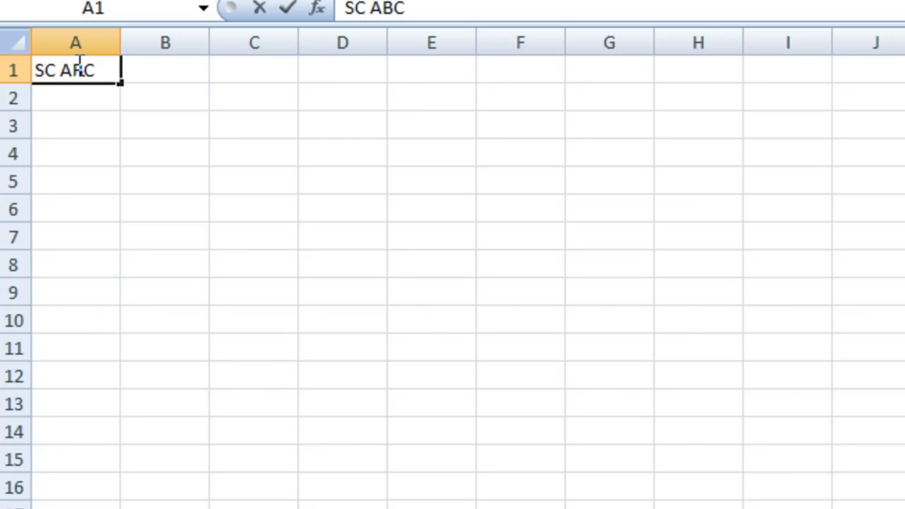
text( SRL)
click(87, 141)
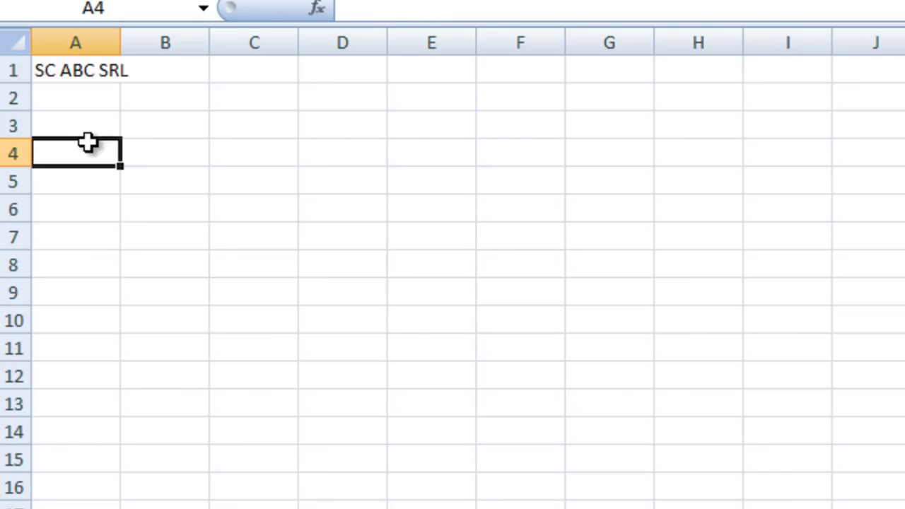
click(76, 72)
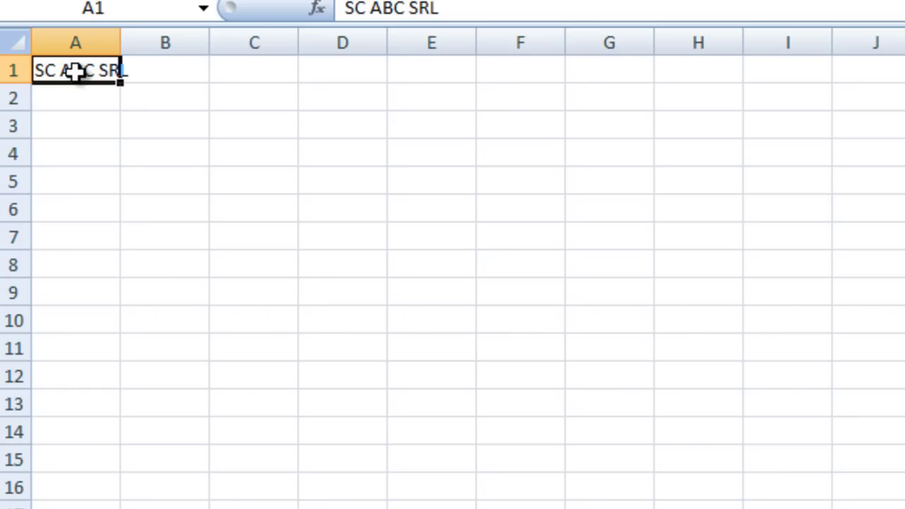
click(66, 101)
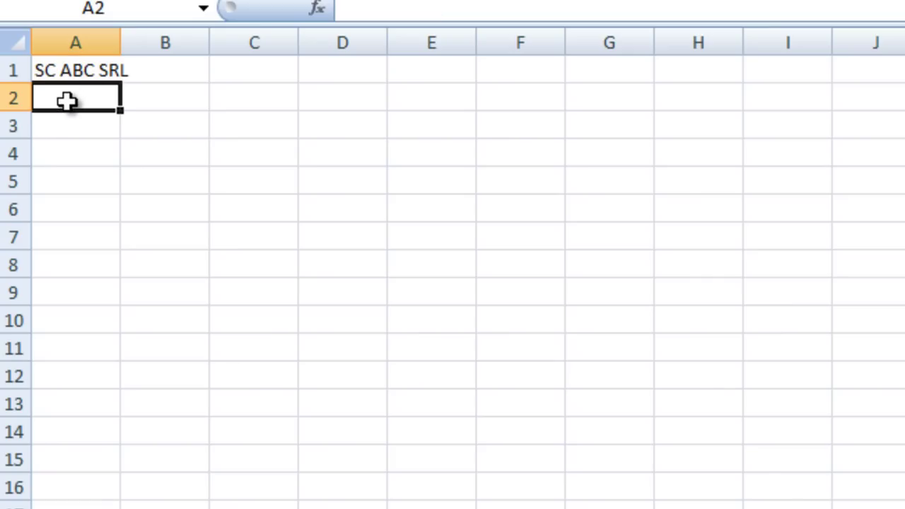
text(ASASAS)
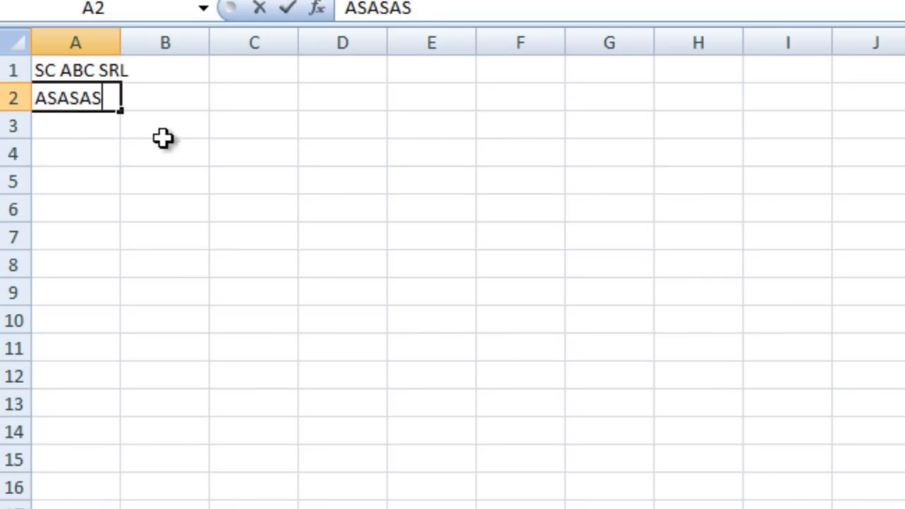
text(S)
key(ctrl+Return)
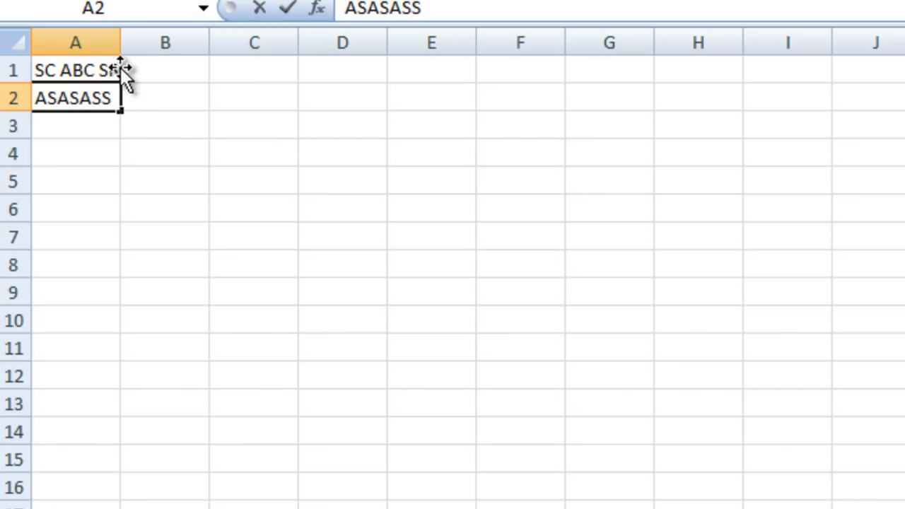
text(AS)
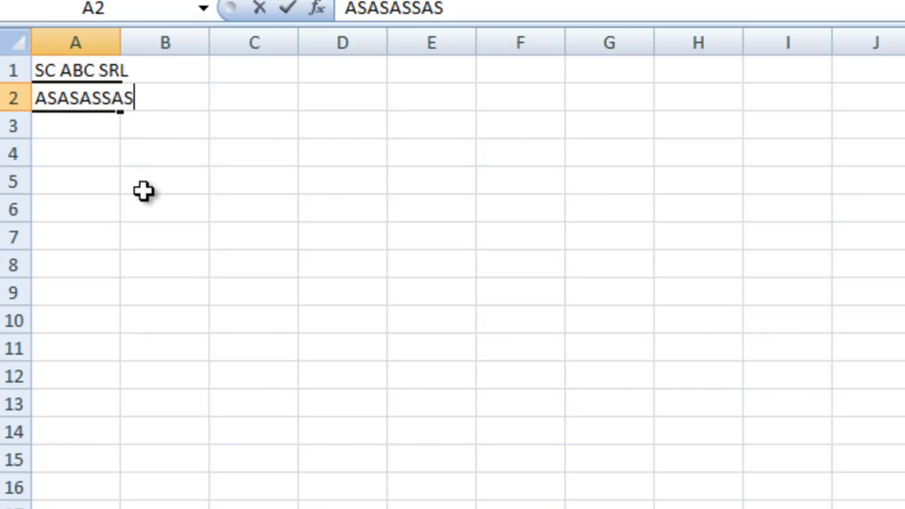
text(ASASA)
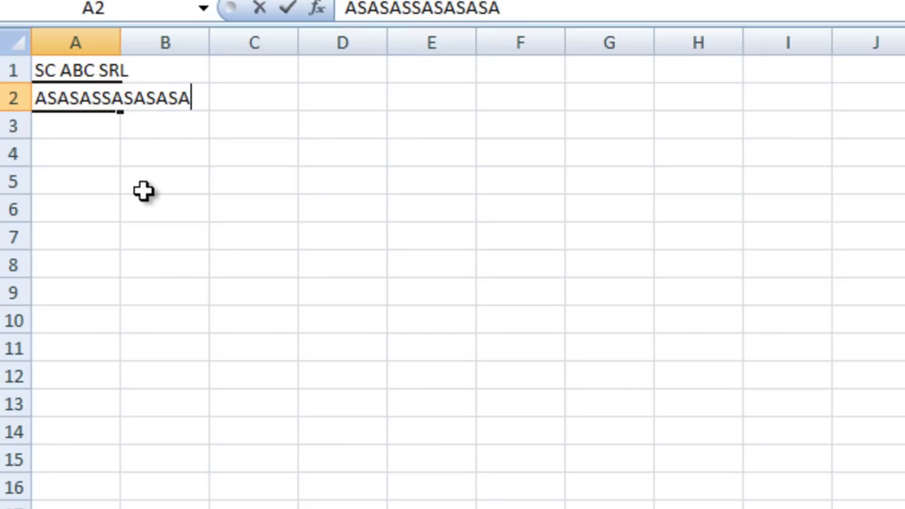
text(SSSASASASAS)
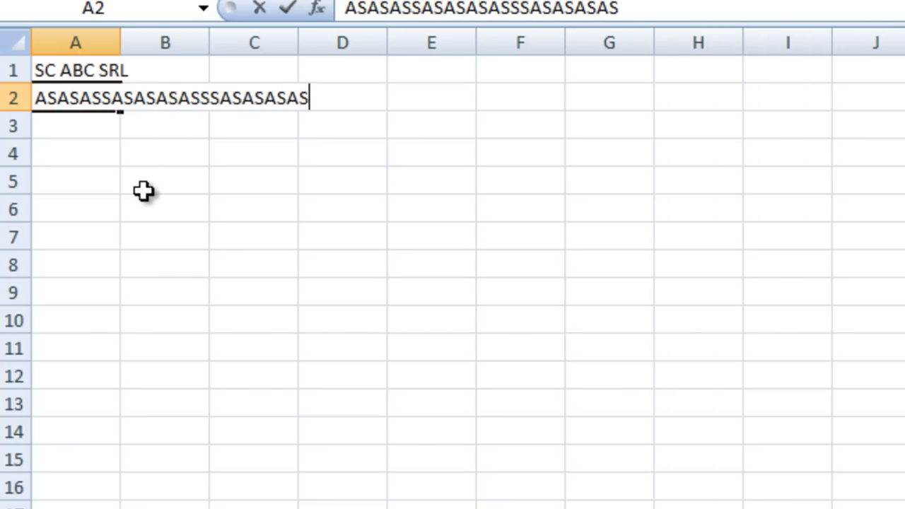
text(ASAS)
key(Return)
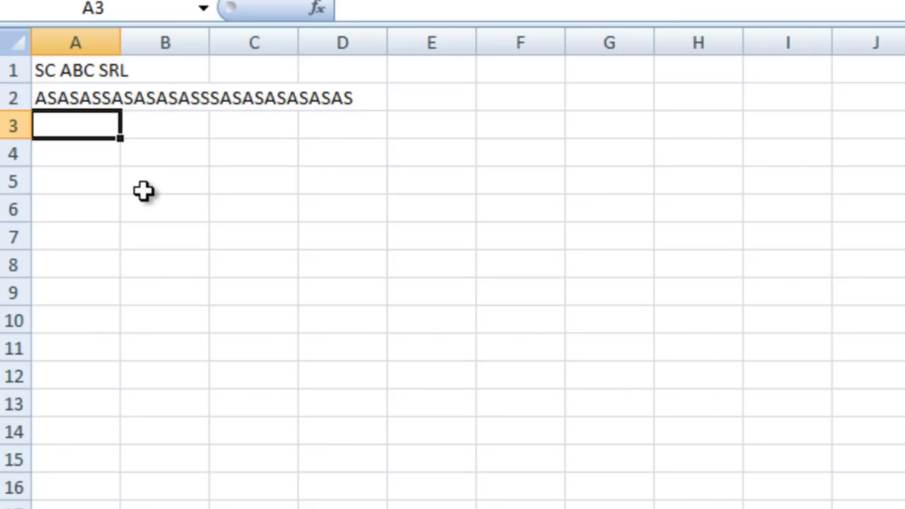
click(68, 99)
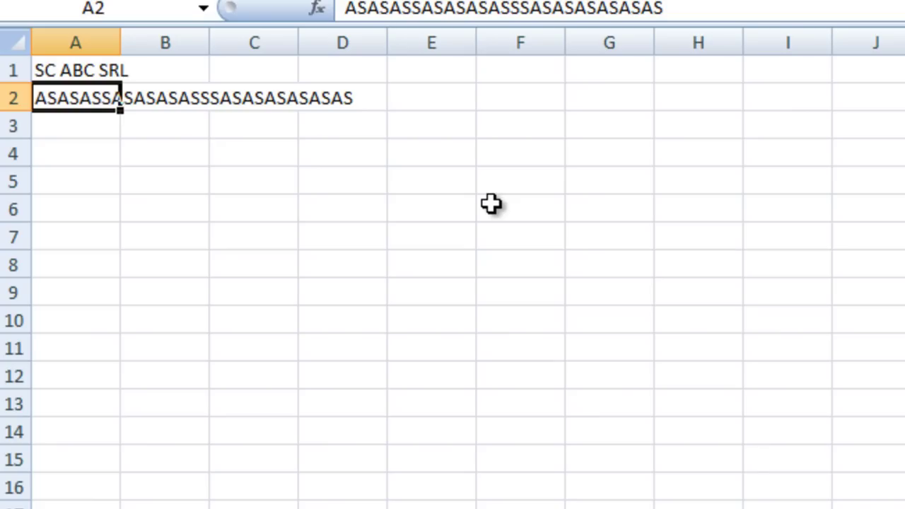
key(Delete)
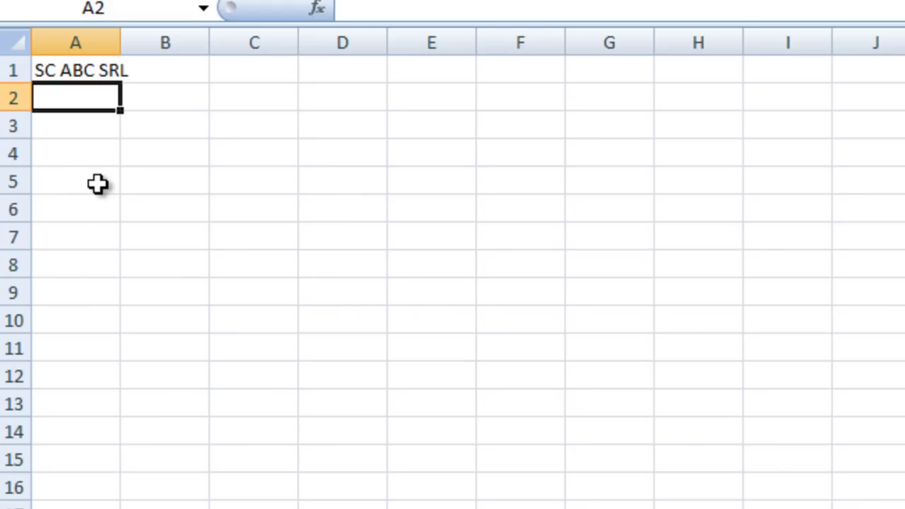
click(98, 182)
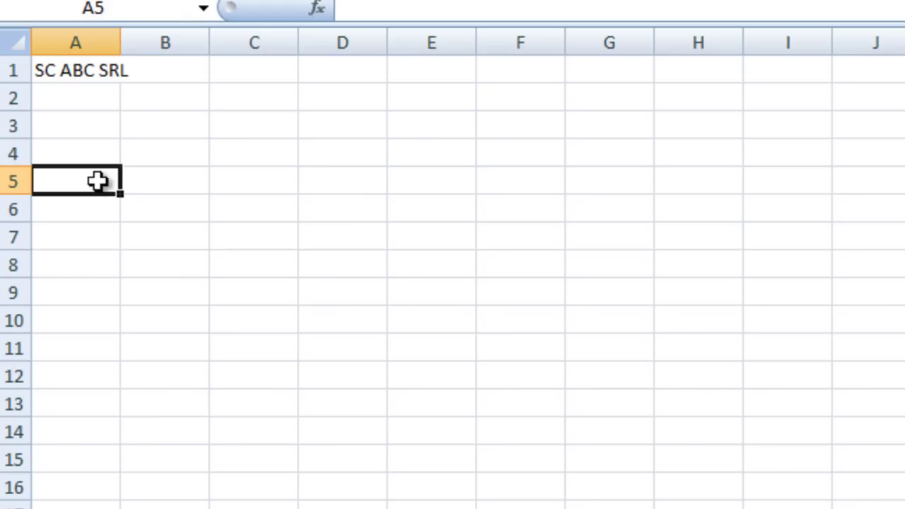
click(91, 266)
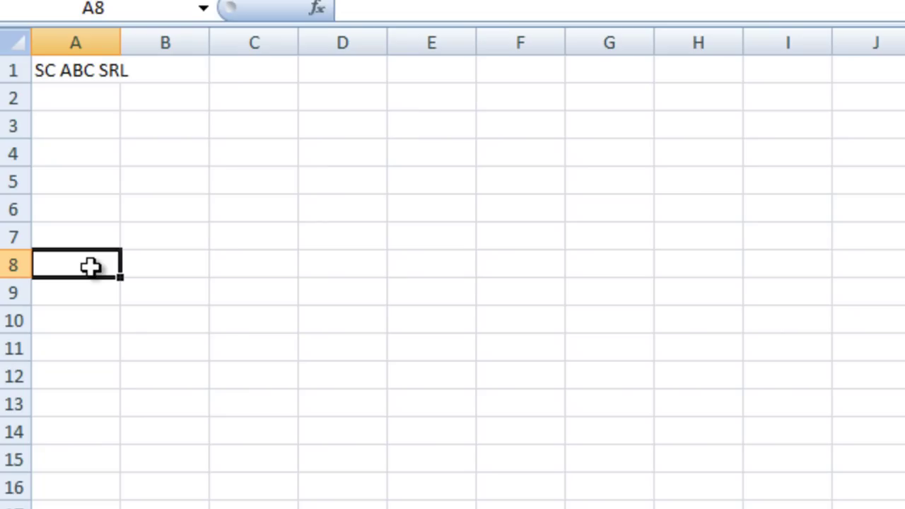
Type the headings Data, Explicatii, Intrare, Iesire and Sold into A8 through E8
text(dATA)
key(BackSpace)
key(BackSpace)
key(BackSpace)
key(BackSpace)
text(Data)
key(Tab)
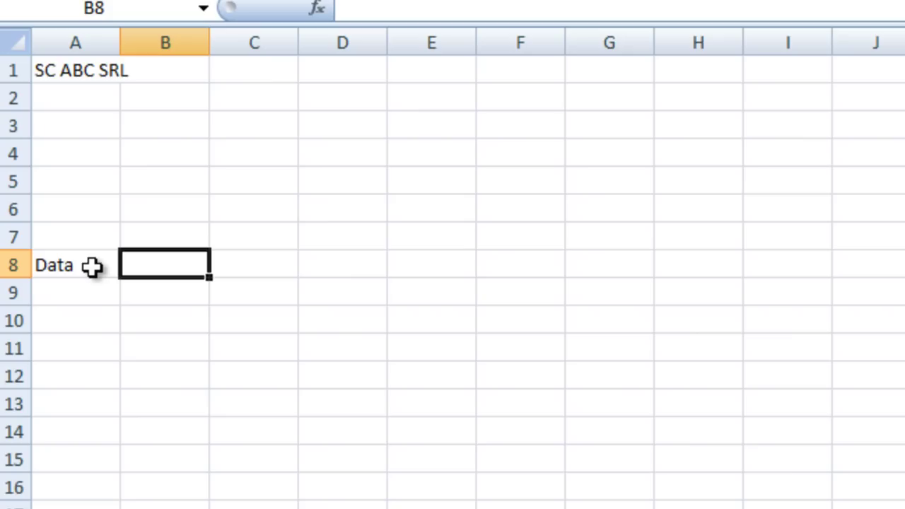
text(E)
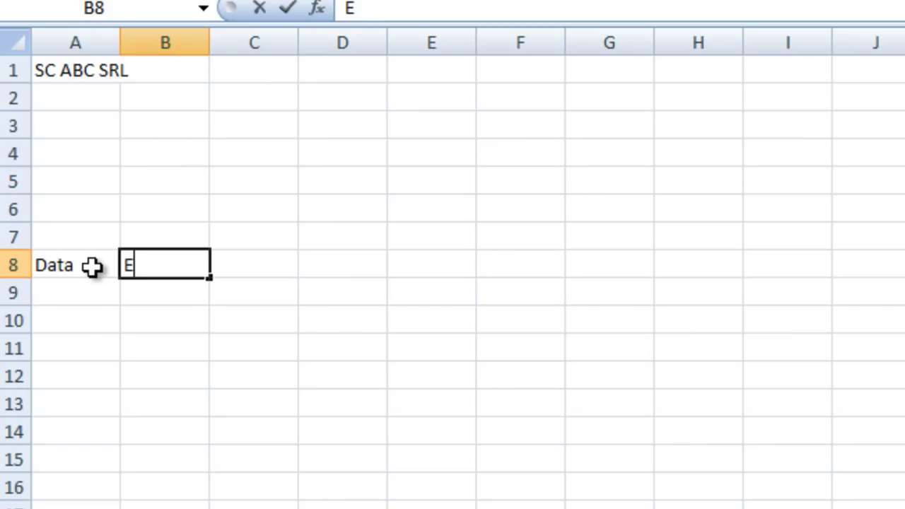
text(xplicatii)
key(Tab)
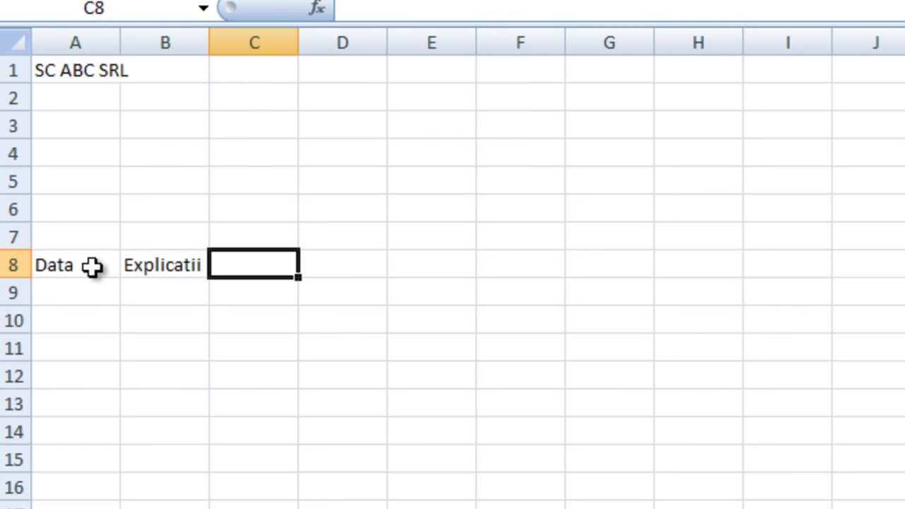
text(Intrare)
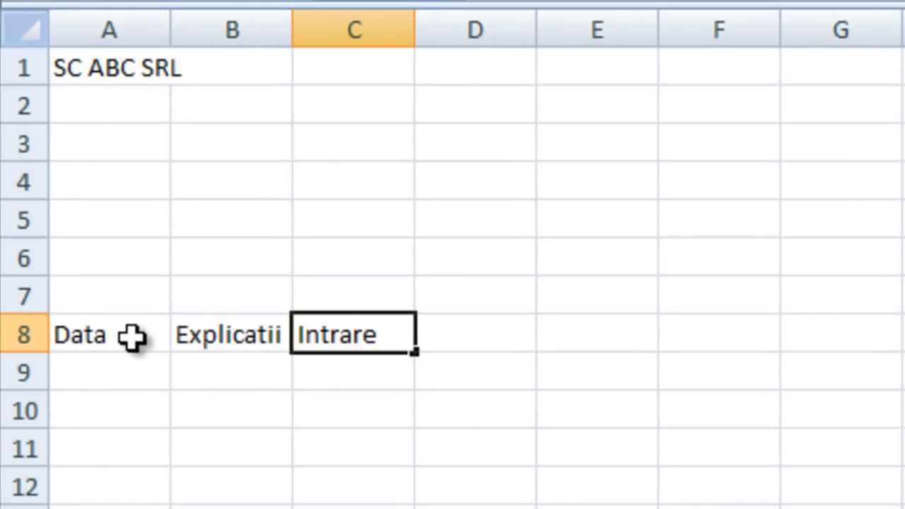
key(Tab)
text(Ie)
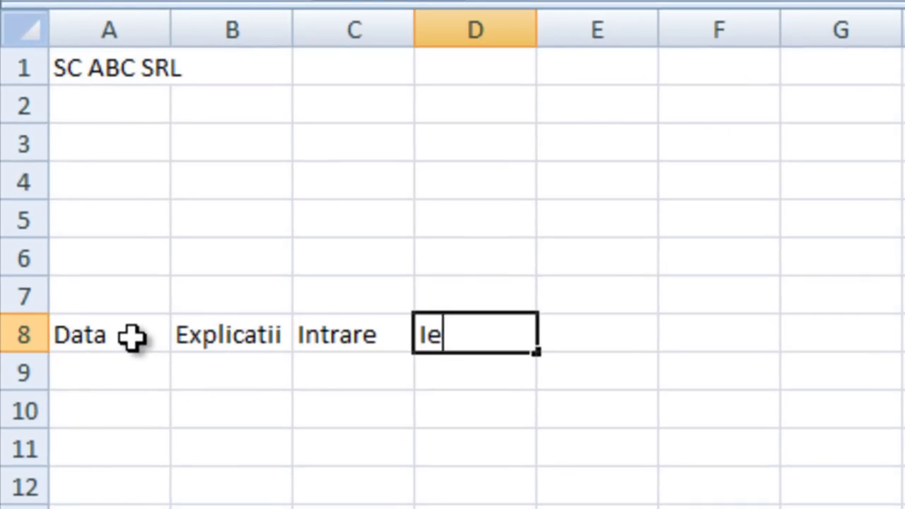
text(sire)
key(Tab)
text(Sold)
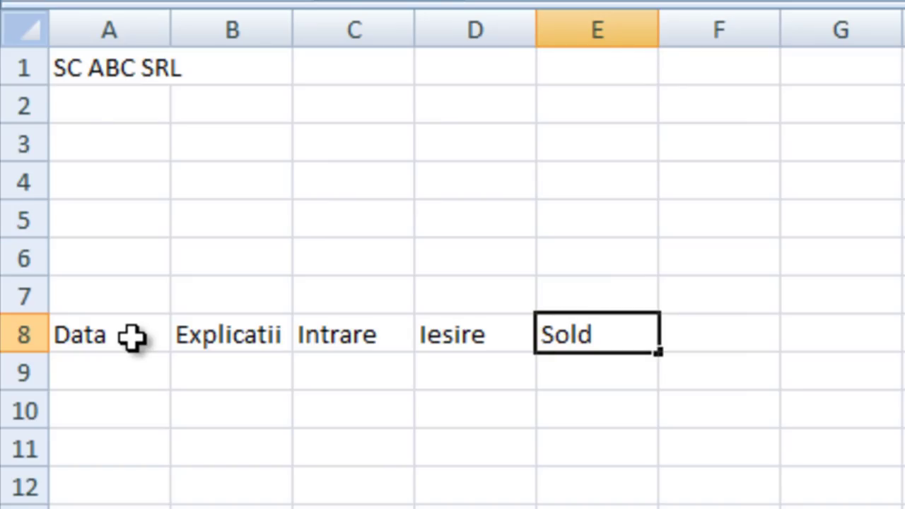
click(97, 377)
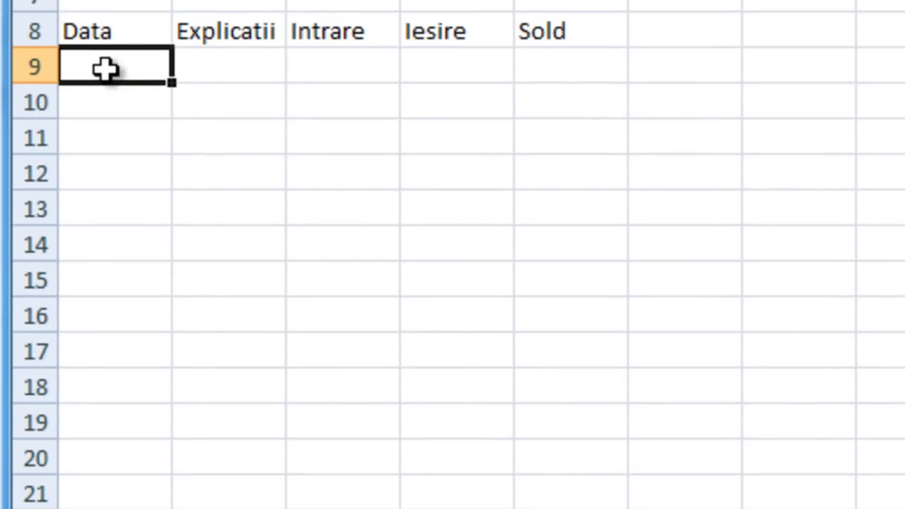
Select A9:A23 and choose the Date format type 14-mar.-01 in Format Cells
drag(105, 69, 115, 458)
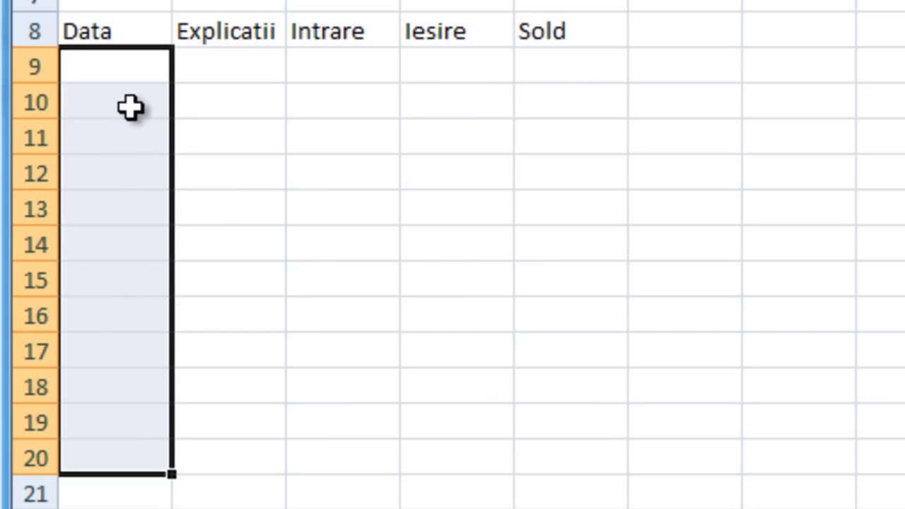
click(243, 112)
drag(134, 66, 88, 484)
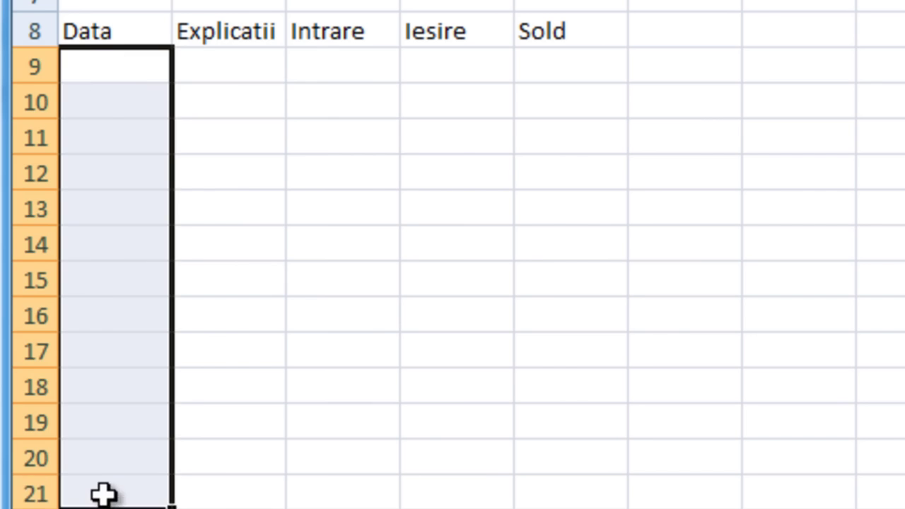
click(307, 300)
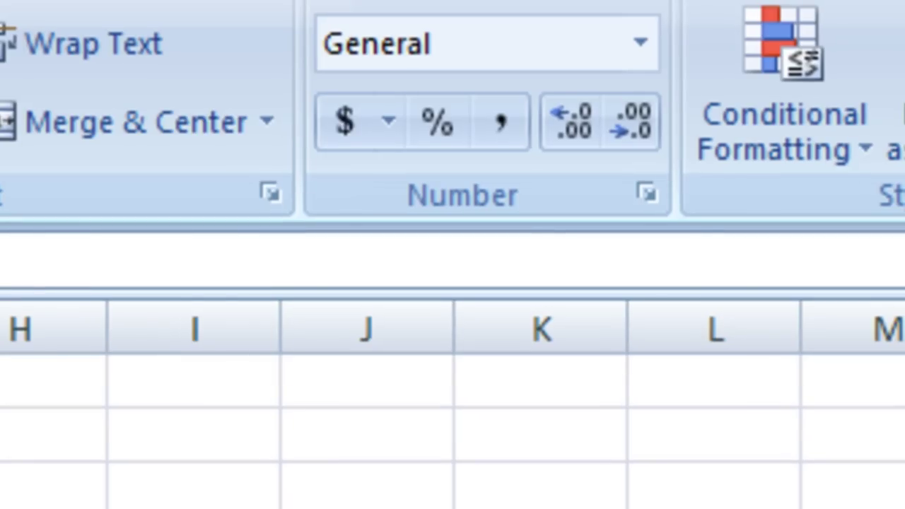
click(643, 196)
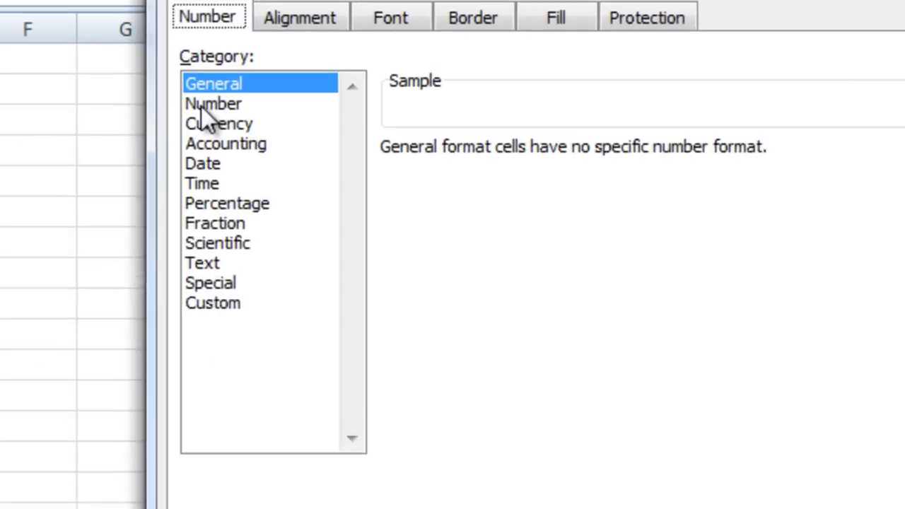
click(99, 178)
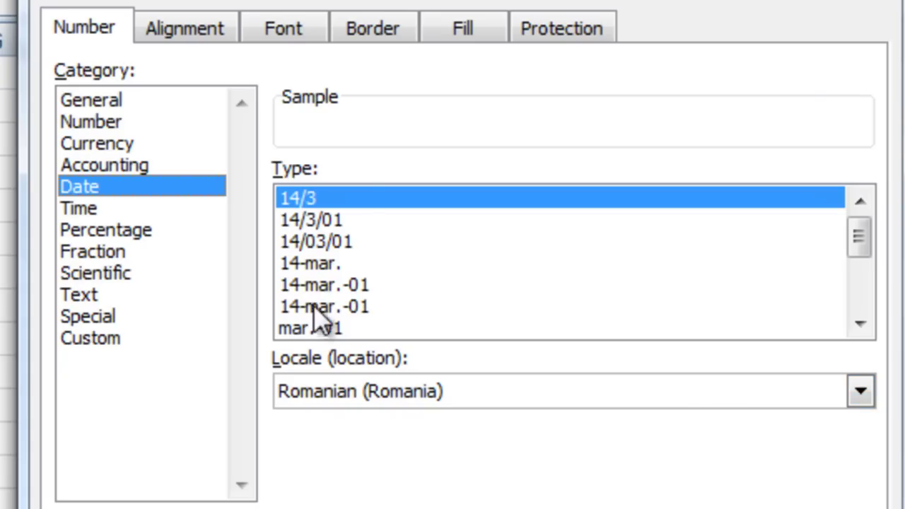
click(328, 287)
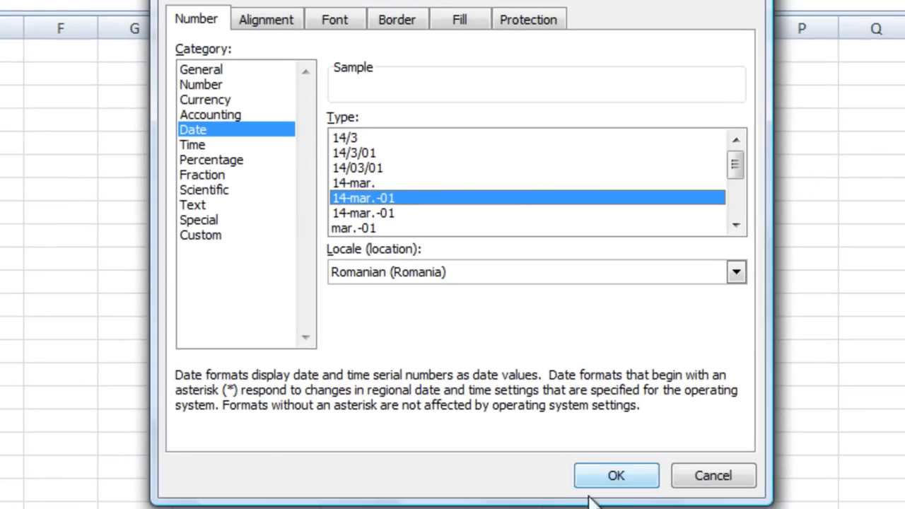
click(616, 477)
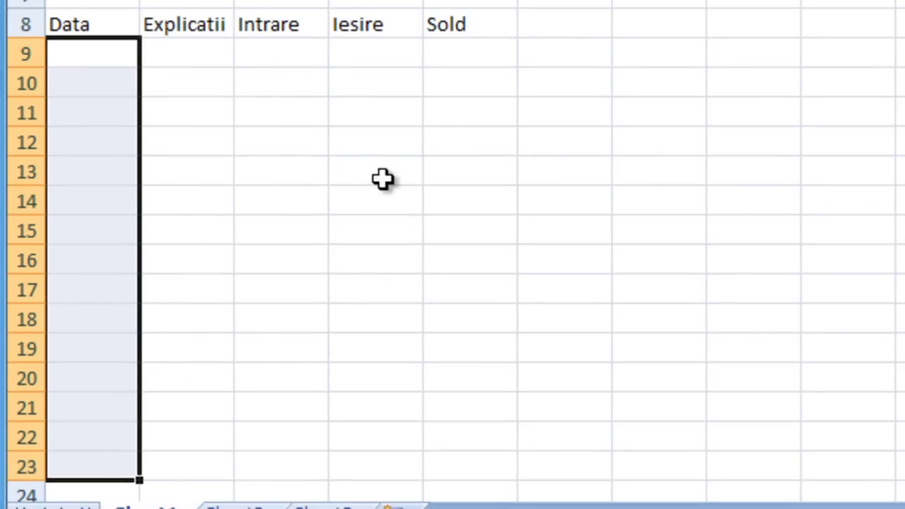
click(206, 53)
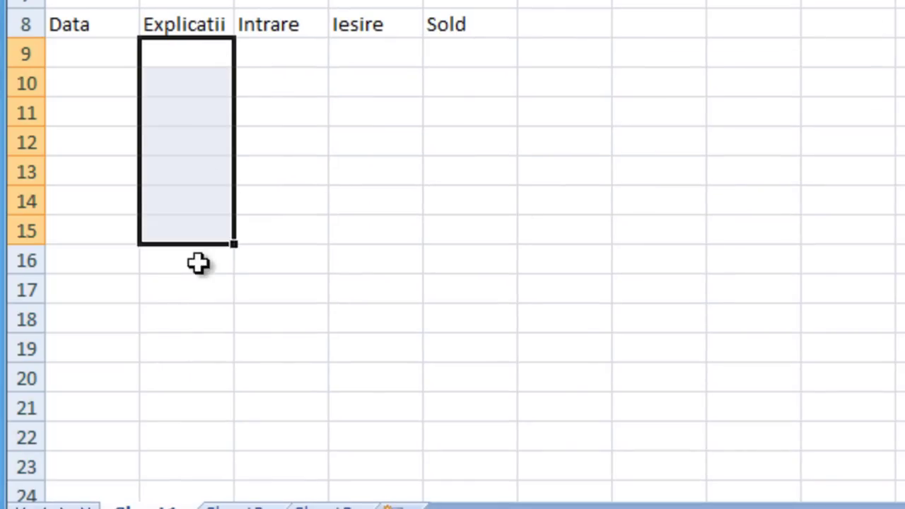
drag(206, 53, 192, 472)
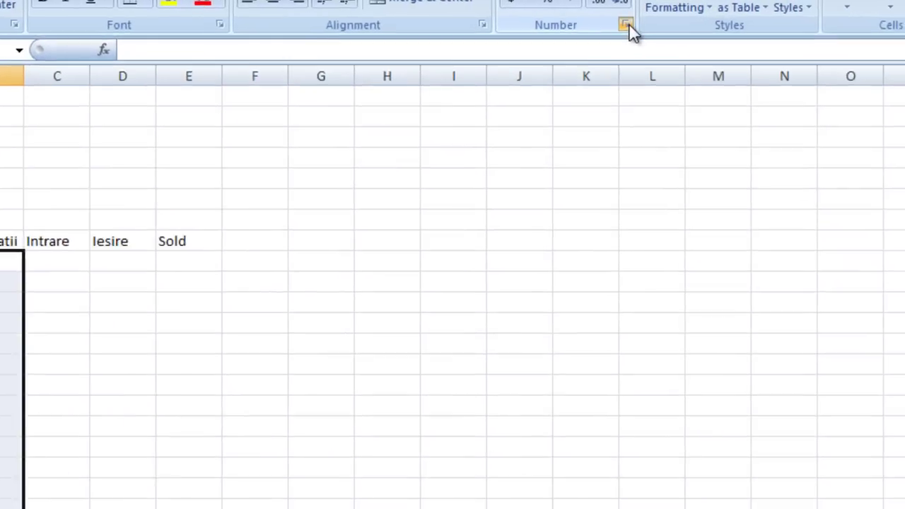
click(630, 30)
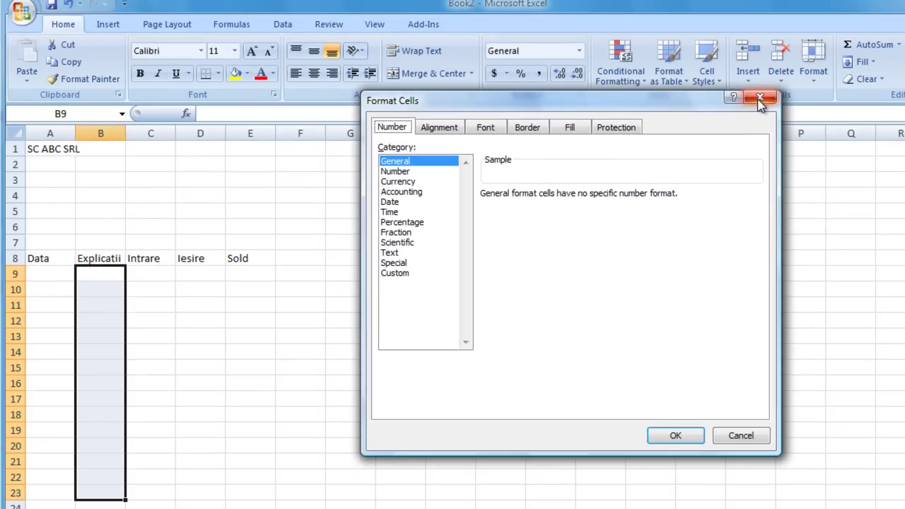
click(757, 97)
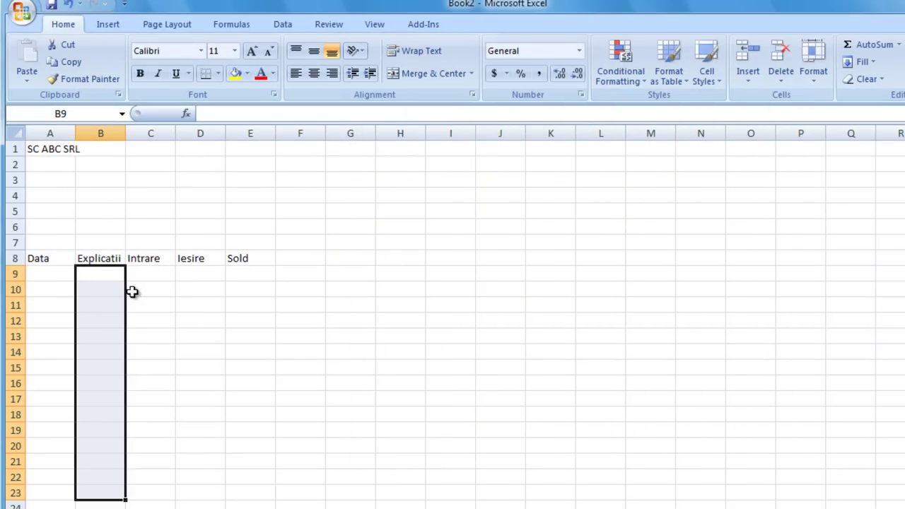
click(151, 272)
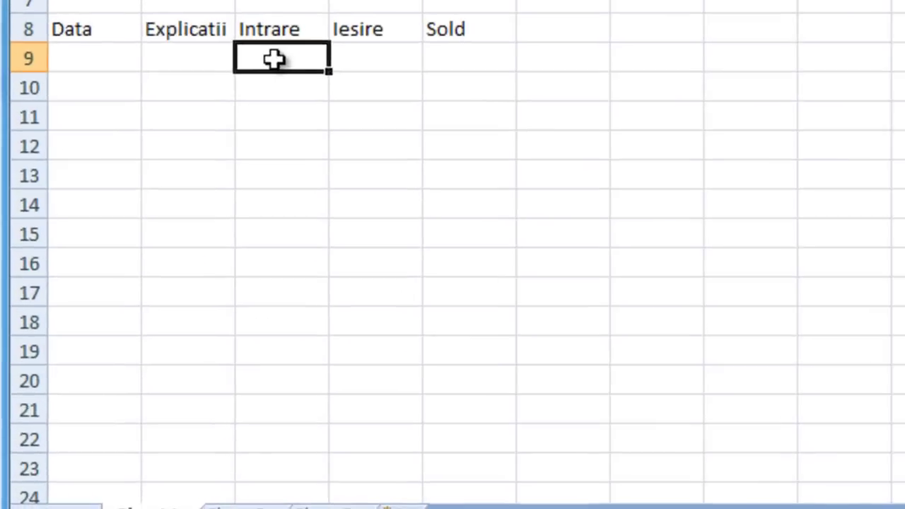
Format C9:E22 as Number with 2 decimal places and the 1000 separator
mouse_move(275, 55)
mouse_down()
mouse_move(490, 349)
mouse_move(501, 459)
mouse_up()
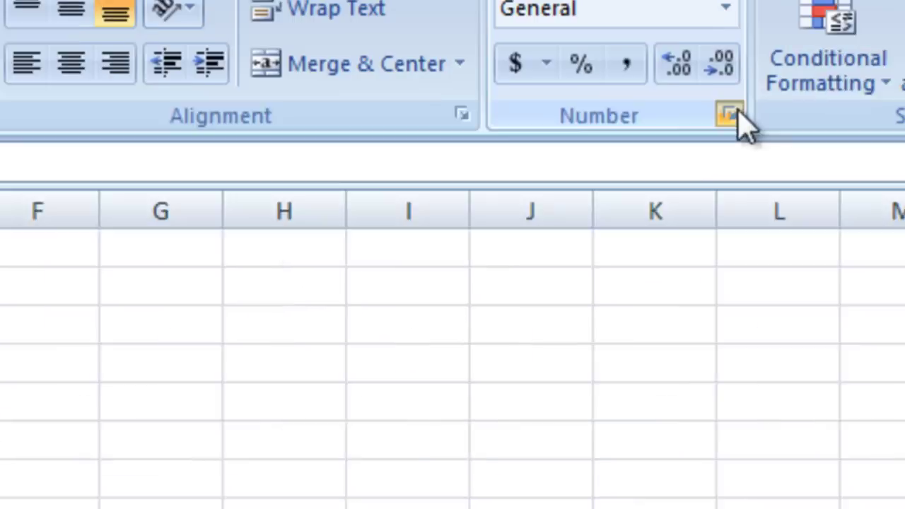
click(737, 121)
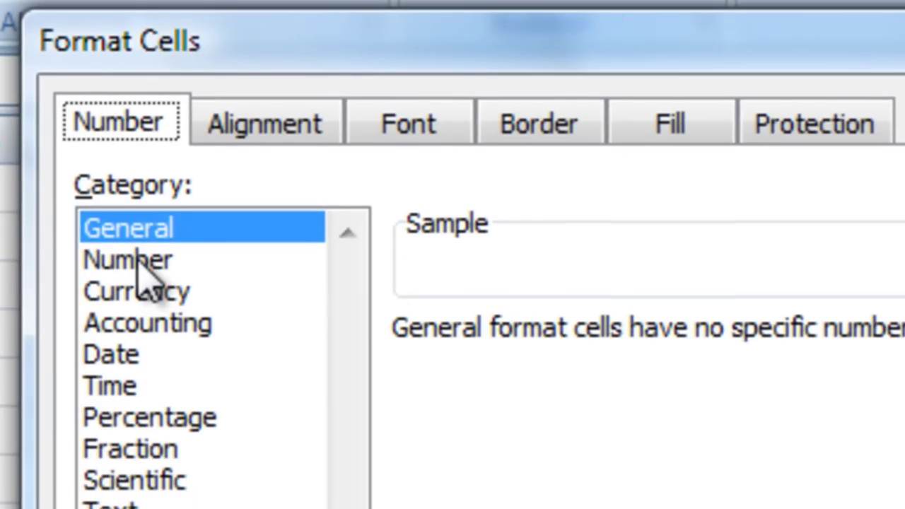
click(127, 259)
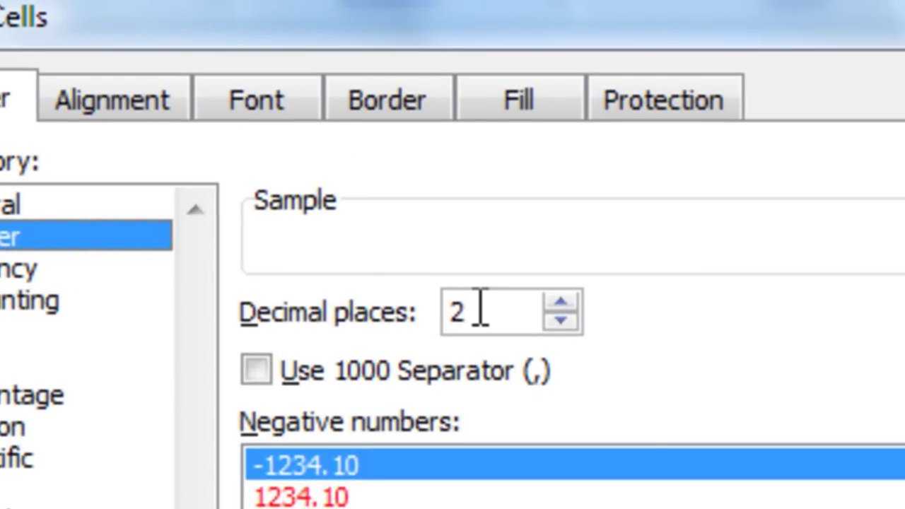
drag(480, 311, 451, 311)
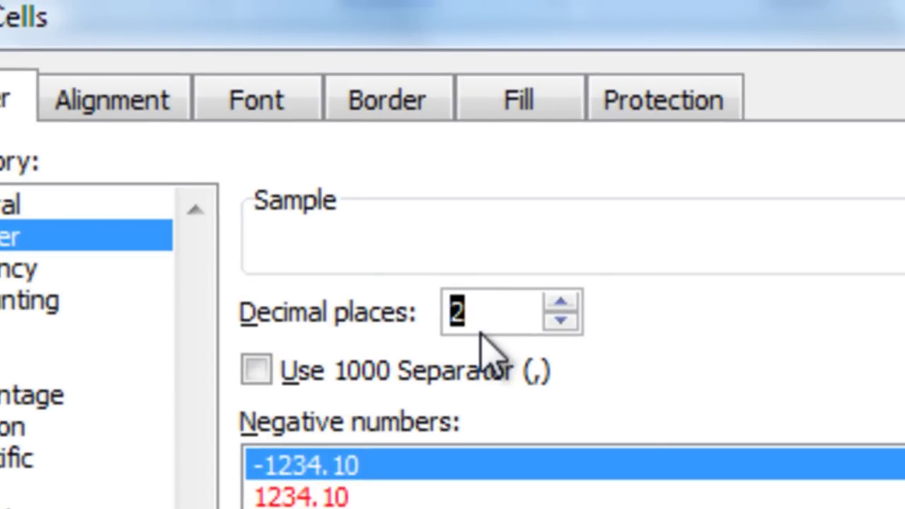
click(491, 312)
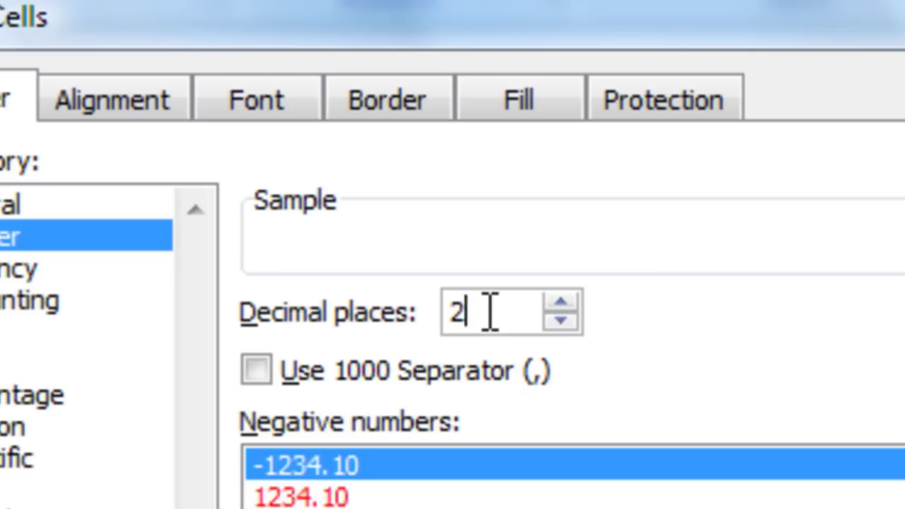
click(560, 305)
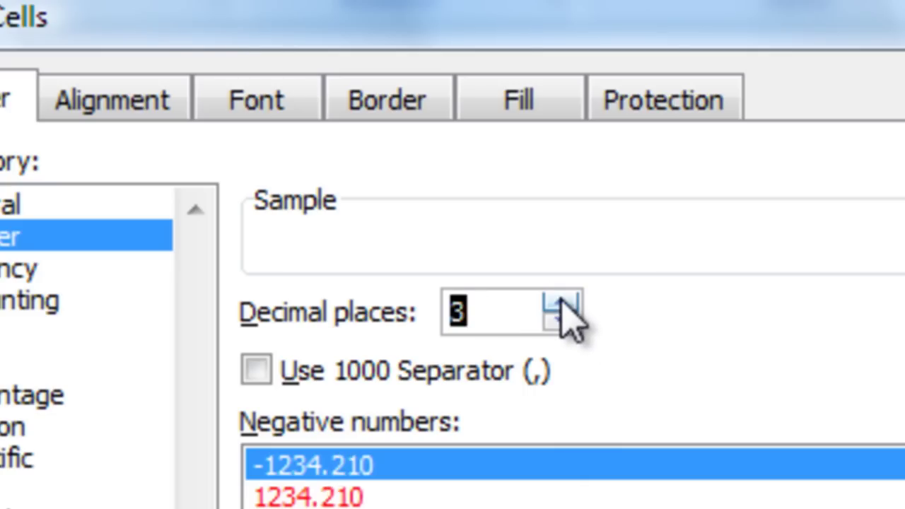
click(562, 305)
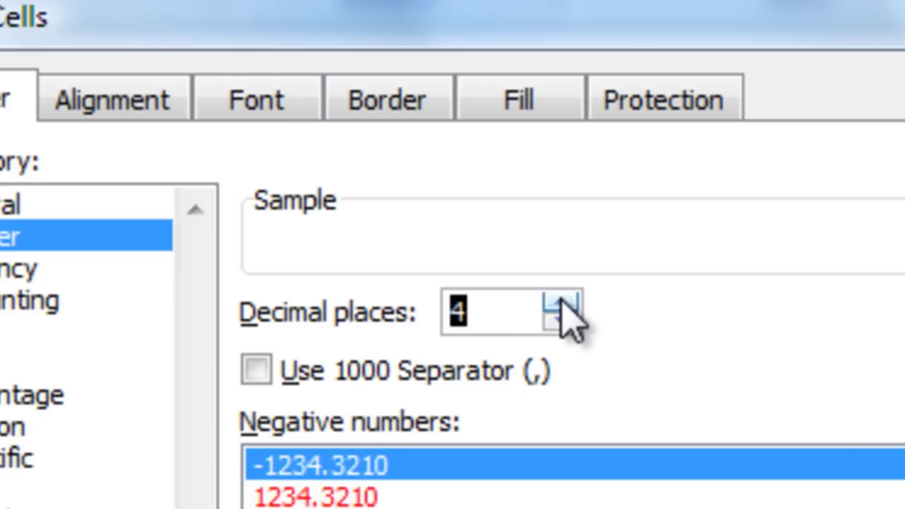
click(516, 307)
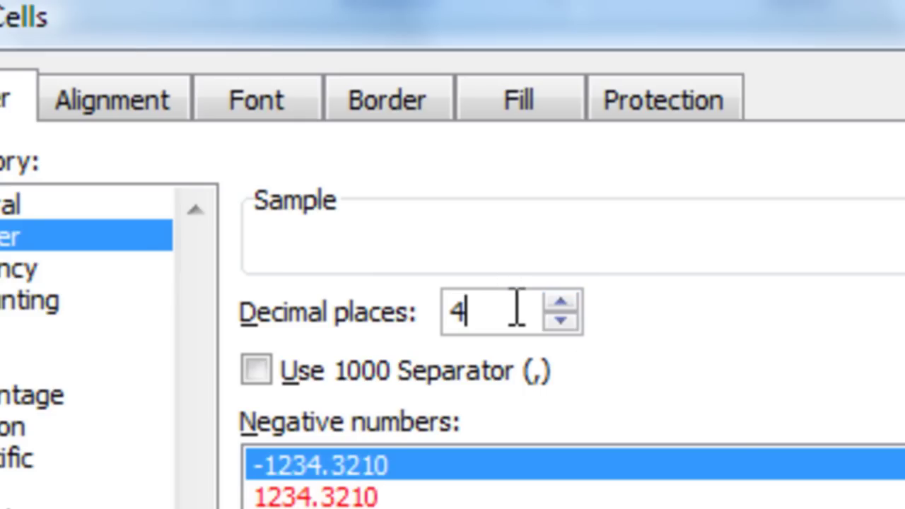
click(560, 322)
click(561, 322)
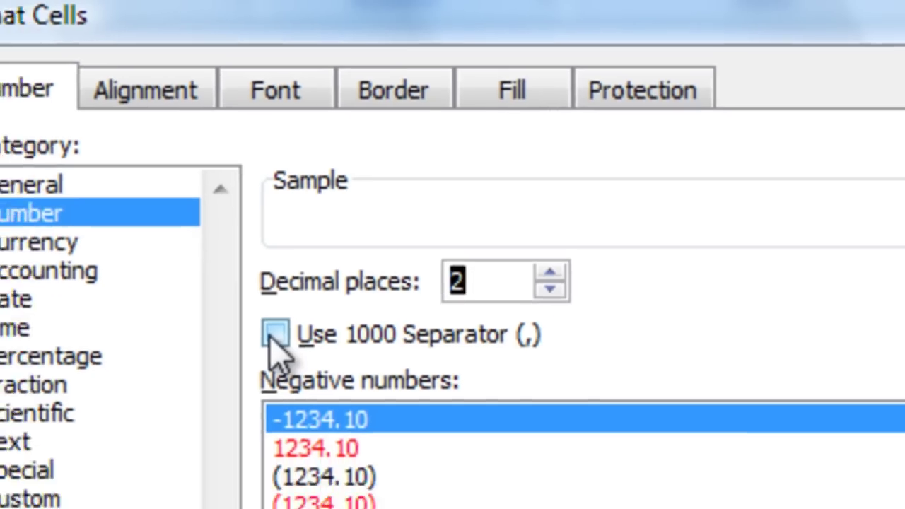
click(253, 375)
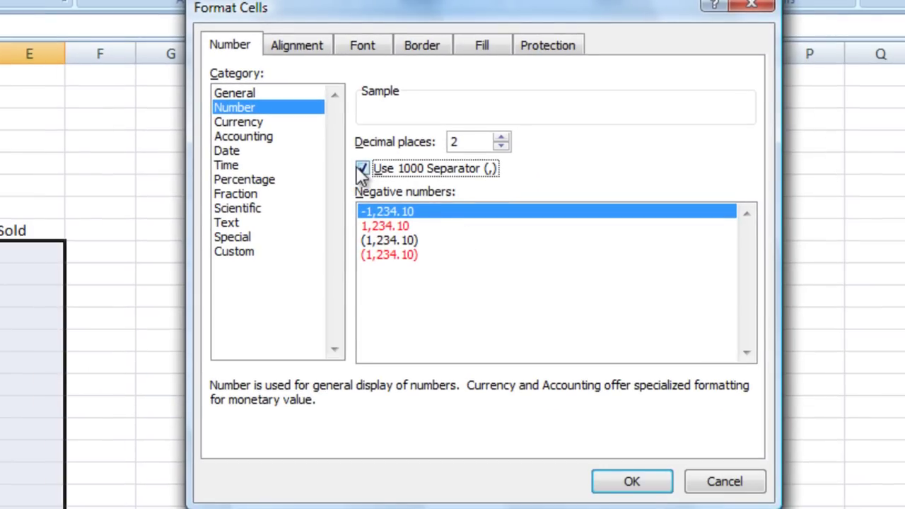
click(644, 481)
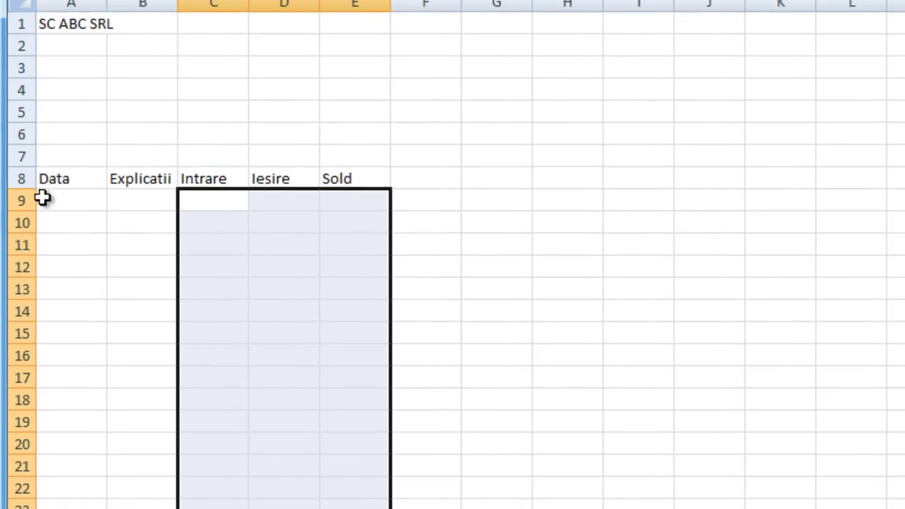
click(43, 198)
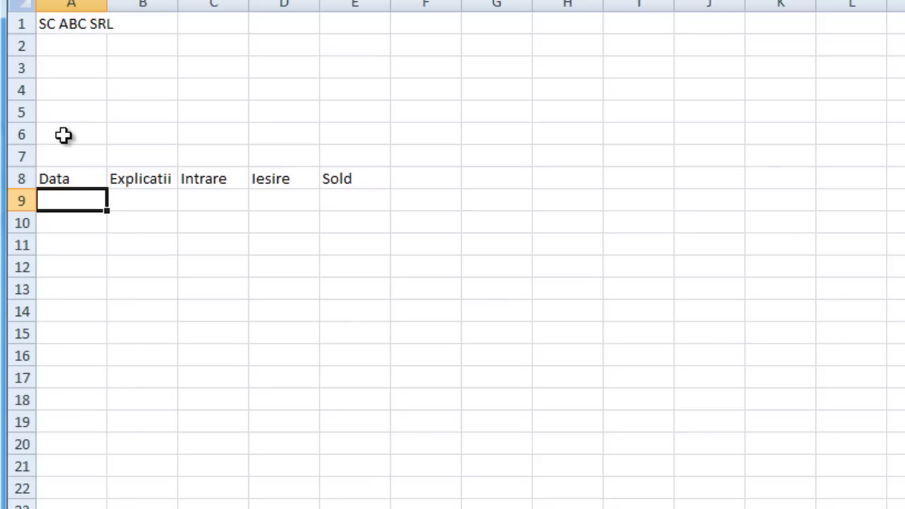
Type 'Registru de Casa' in A5 and 'Ianuarie' in A6
click(64, 117)
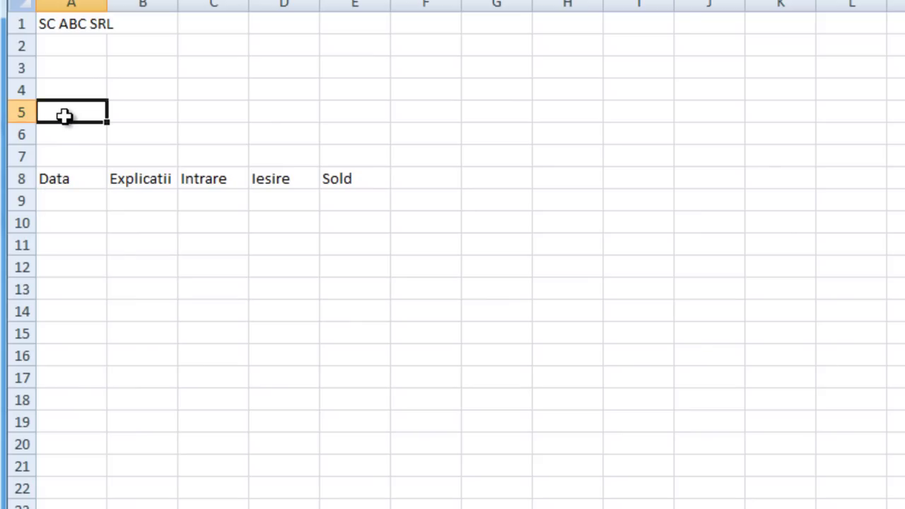
text(Registru de Casa)
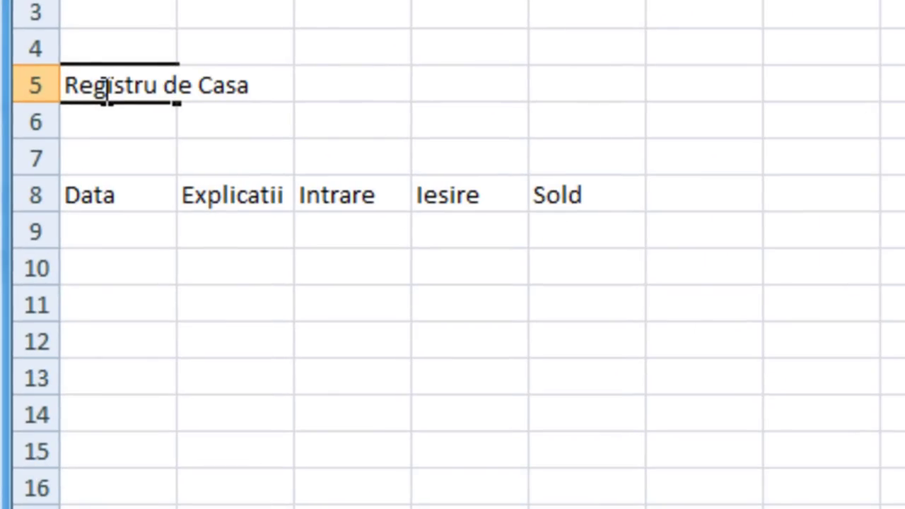
key(Return)
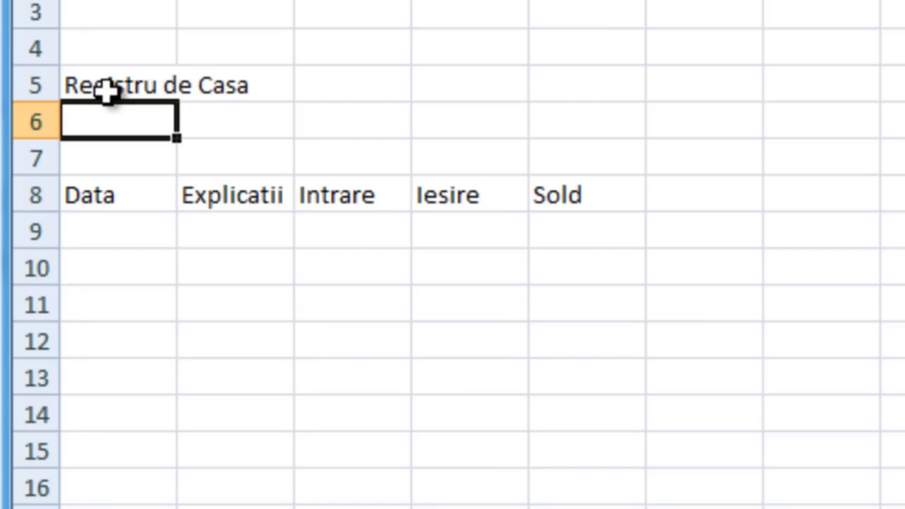
text(Ianuarie)
key(Tab)
key(Tab)
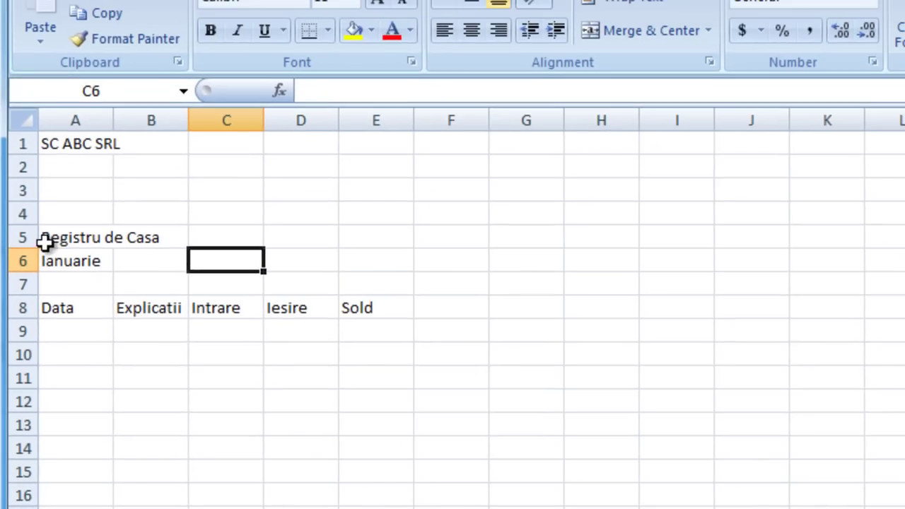
Merge and center A5:E5 and A6:E6 so both headings span the table
click(53, 241)
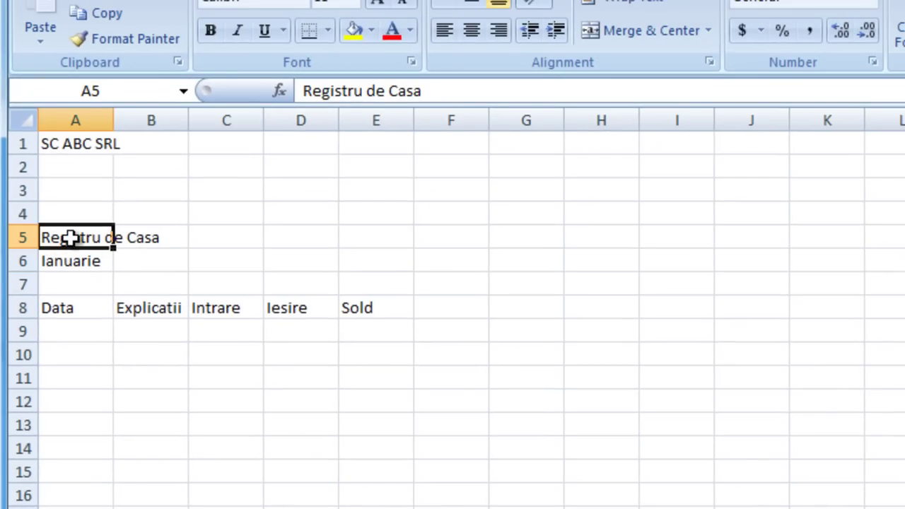
click(151, 260)
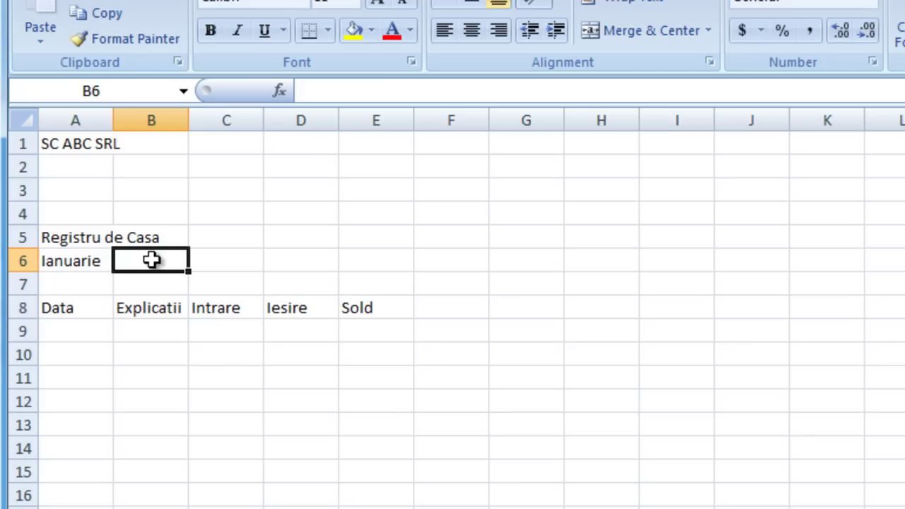
click(84, 238)
drag(94, 237, 371, 232)
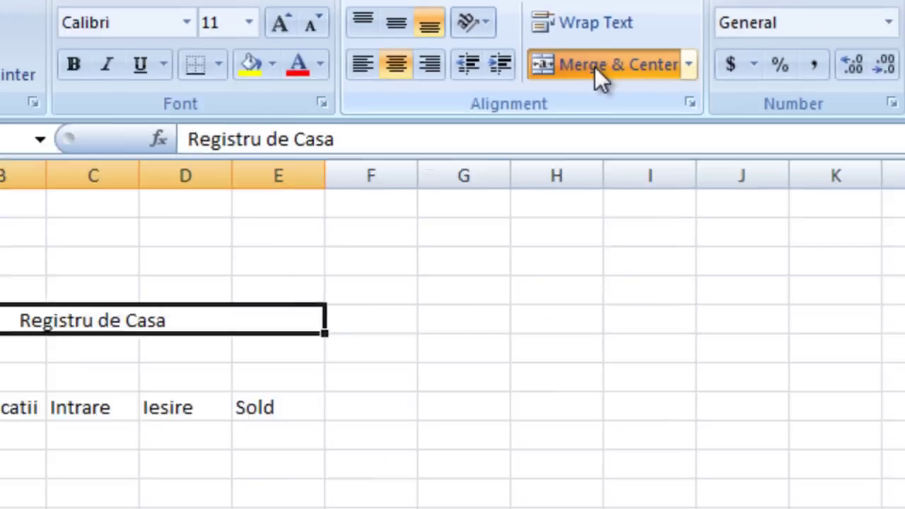
click(389, 179)
click(74, 277)
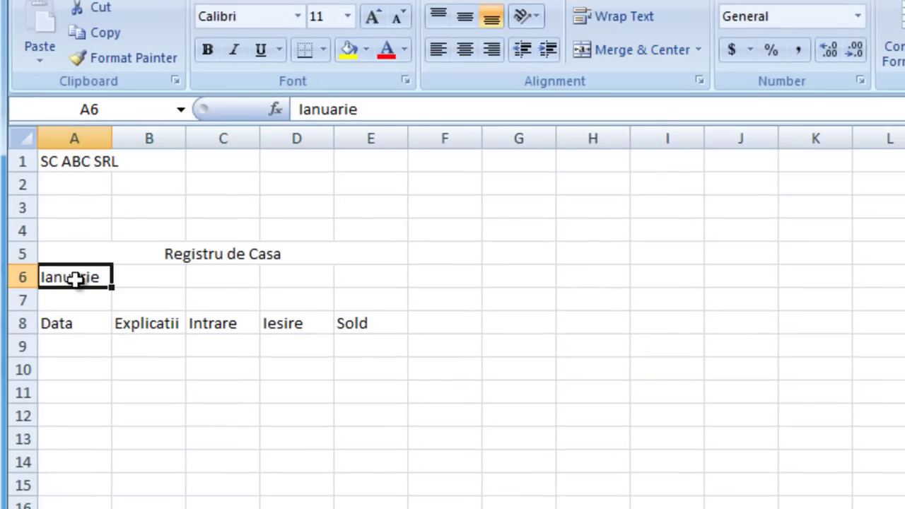
drag(74, 278, 360, 279)
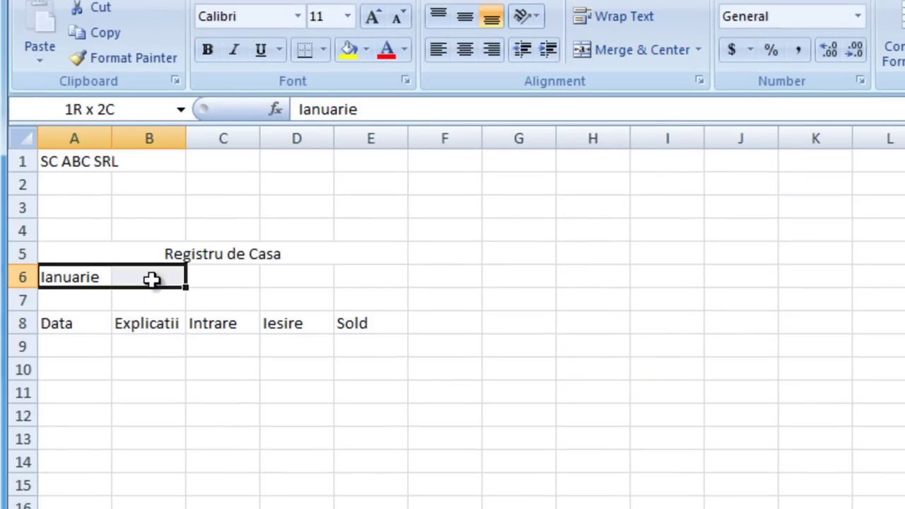
click(620, 45)
Make the merged Registru de Casa and Ianuarie headings bold
click(234, 254)
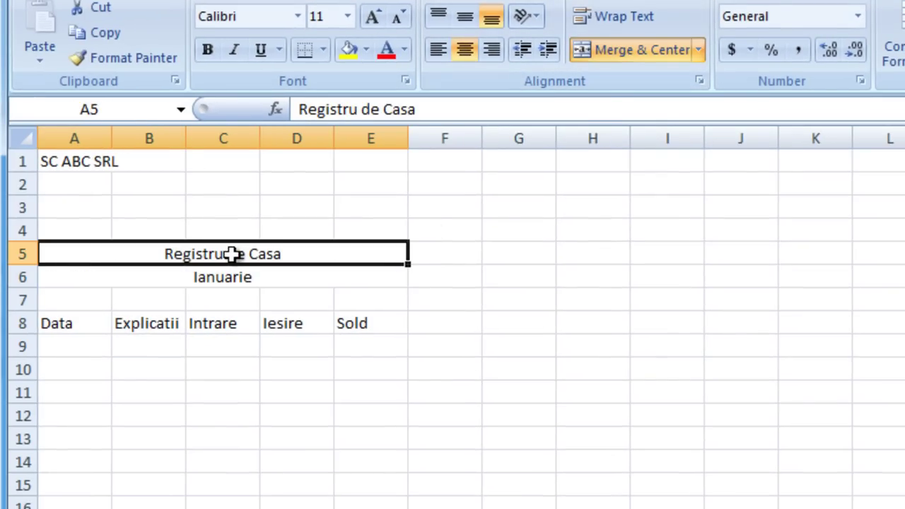
click(209, 51)
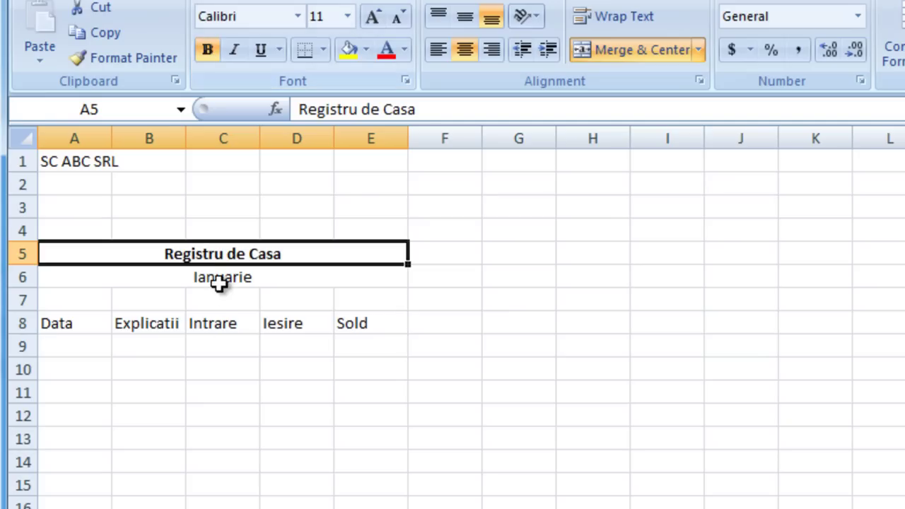
click(219, 283)
click(210, 54)
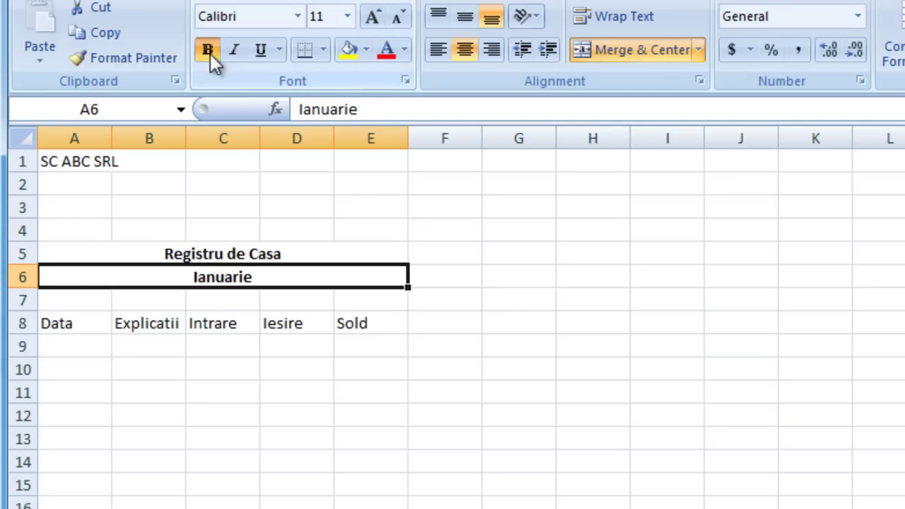
click(323, 329)
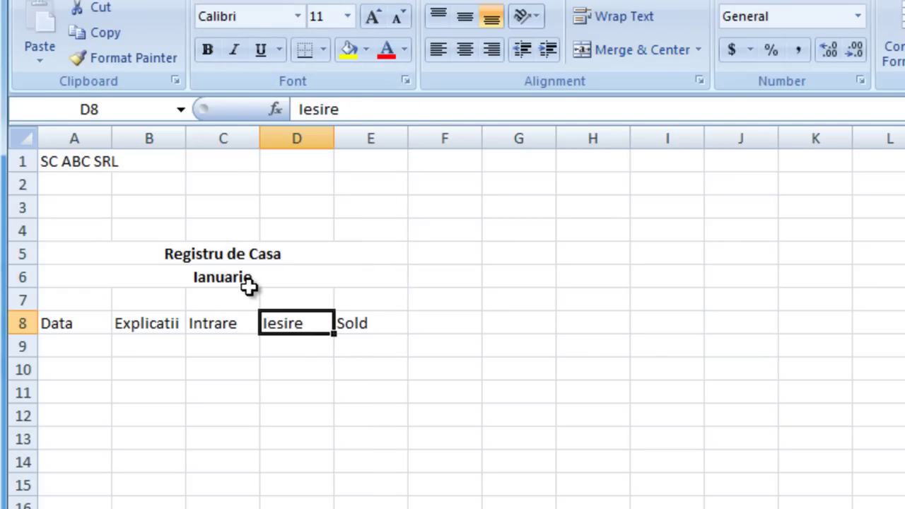
click(233, 258)
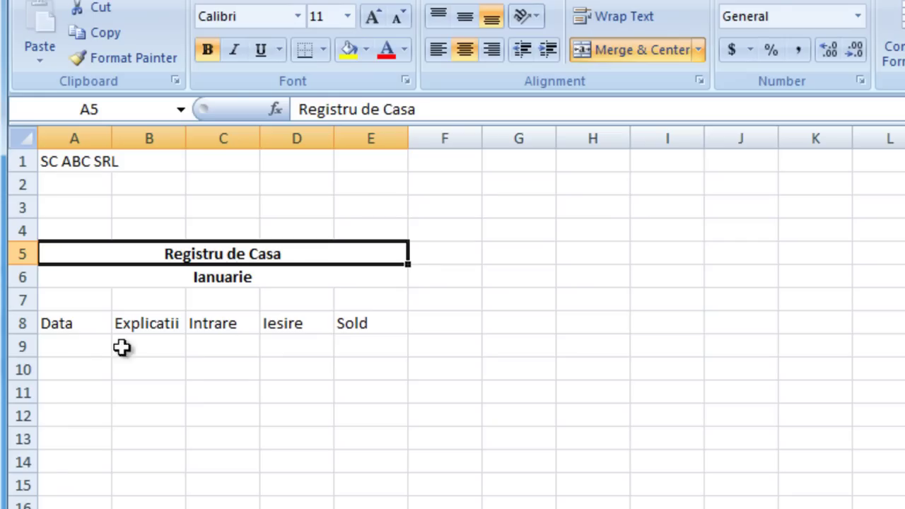
Enter 01/01/2012 in A9 so it displays as 1-ian.-12
click(50, 347)
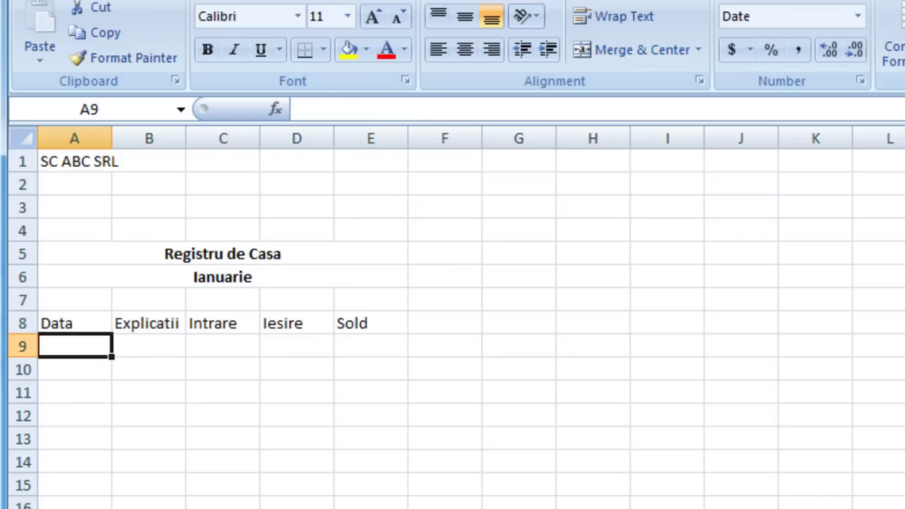
text(01)
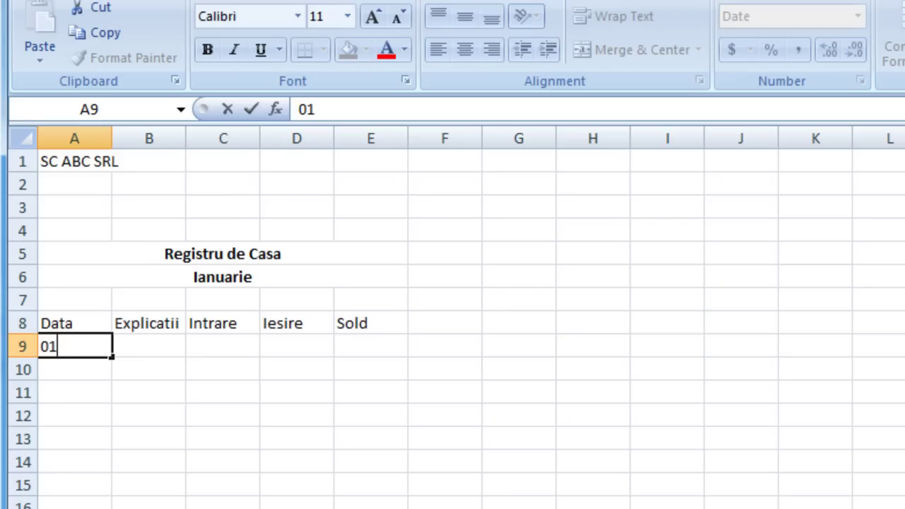
text(/)
text(01)
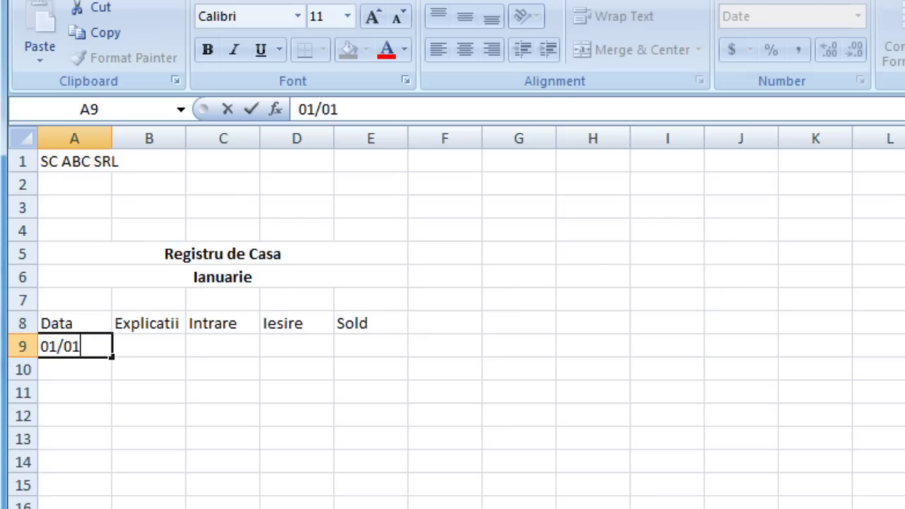
text(/)
text(2012)
key(Return)
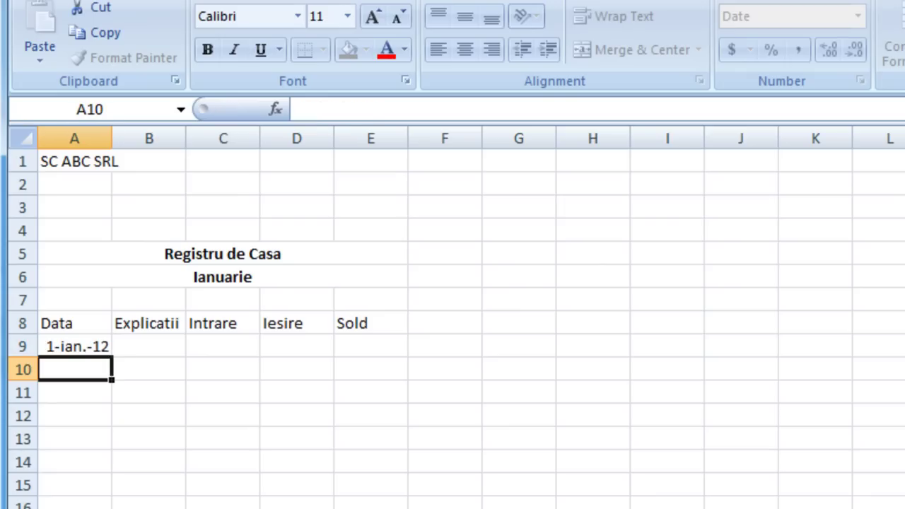
click(72, 347)
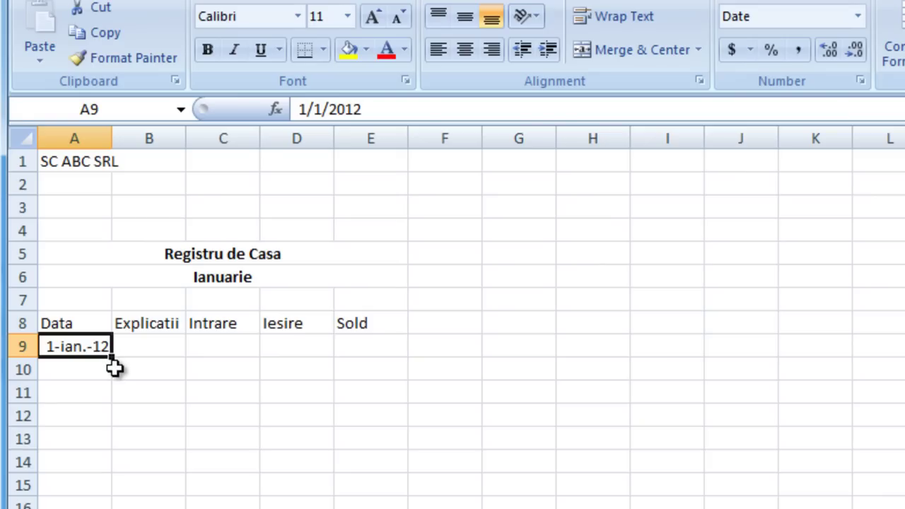
click(150, 347)
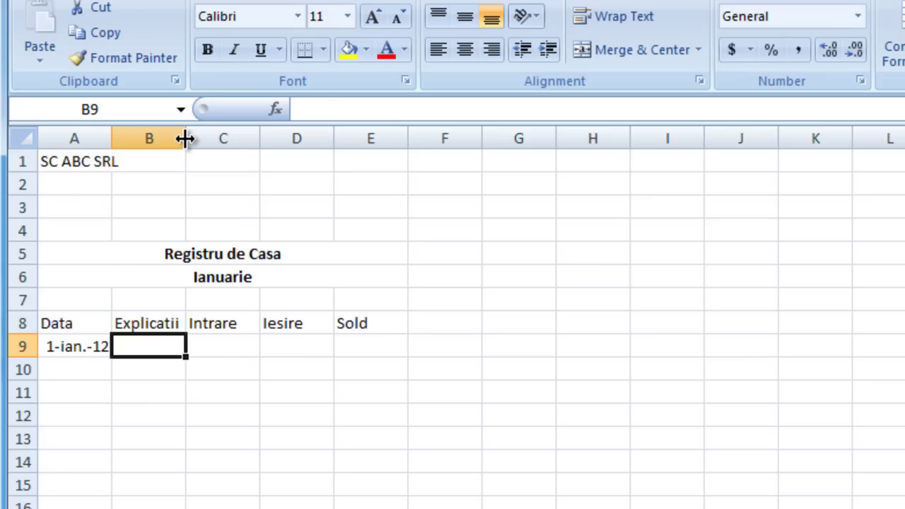
Widen column B, enter 'Sold initial' in B9 and 300 in C9, and begin a formula in E9
drag(185, 138, 277, 139)
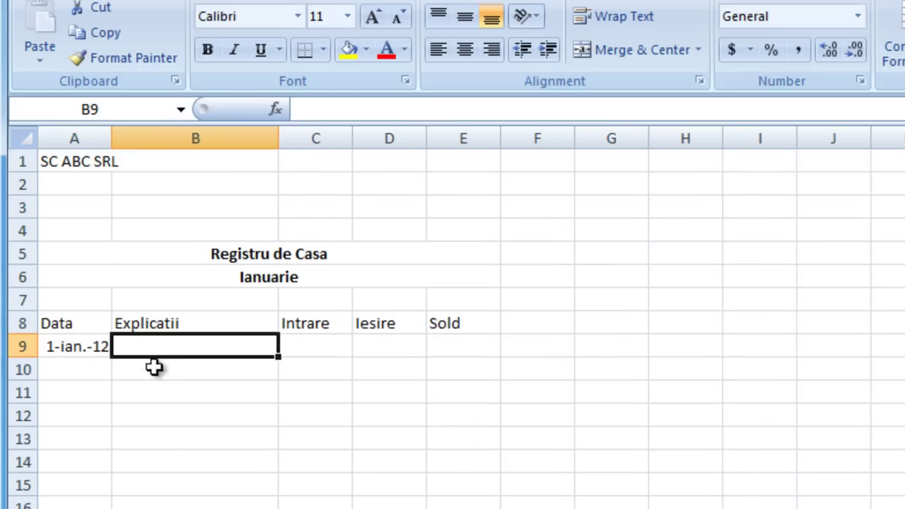
click(154, 397)
click(152, 343)
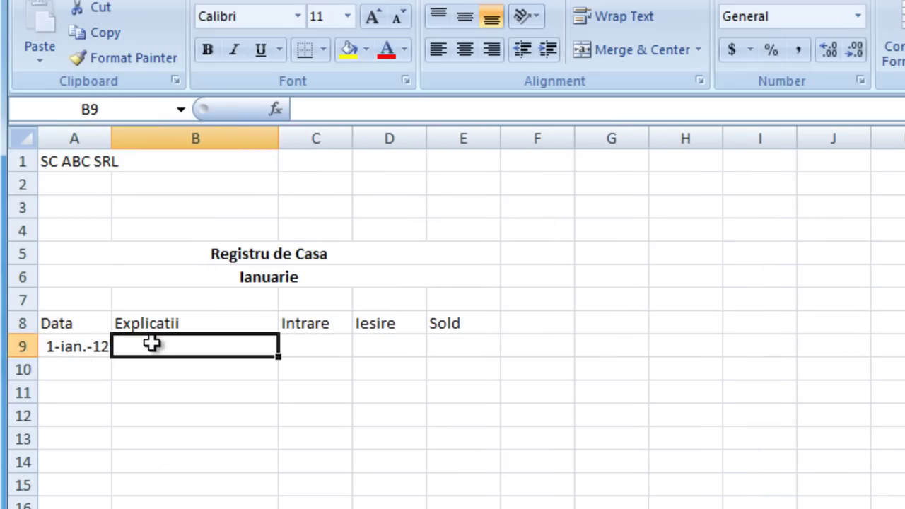
text(Sold initial)
key(Tab)
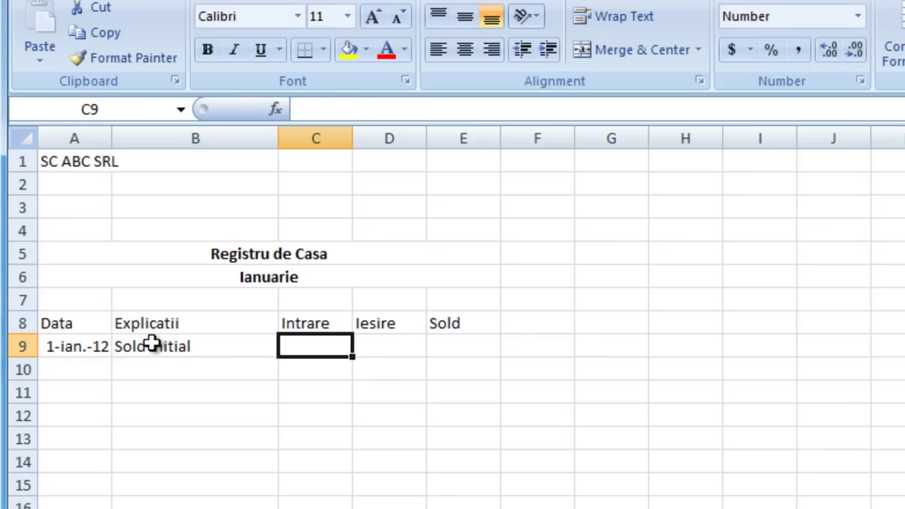
text(300)
click(455, 350)
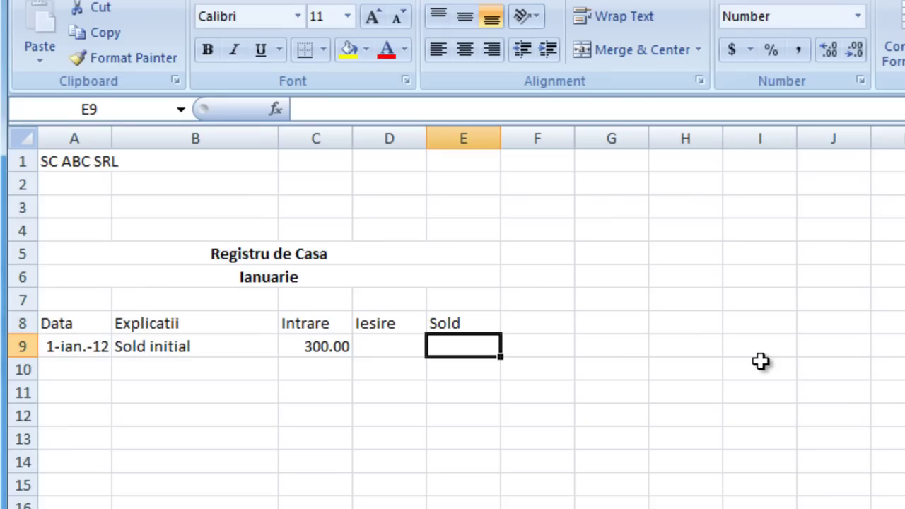
text(=)
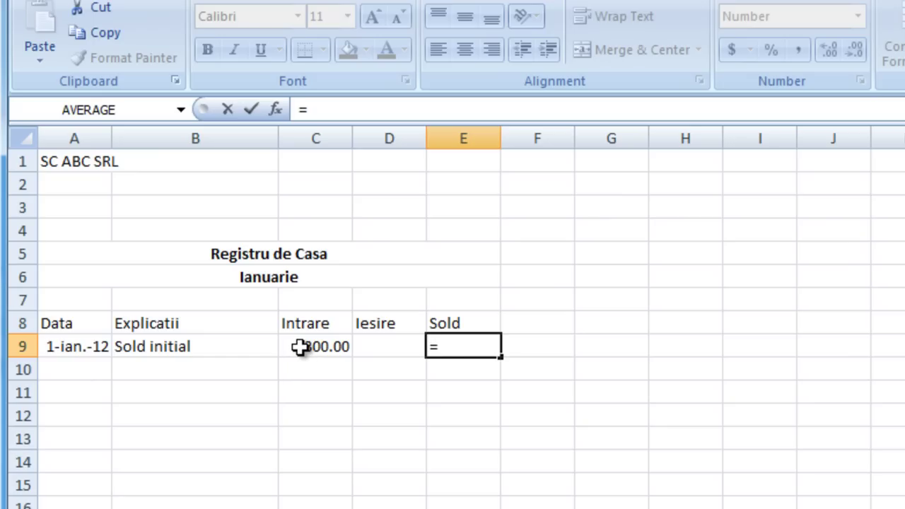
Complete the formula =C9 in E9 so Sold shows 300.00
click(300, 347)
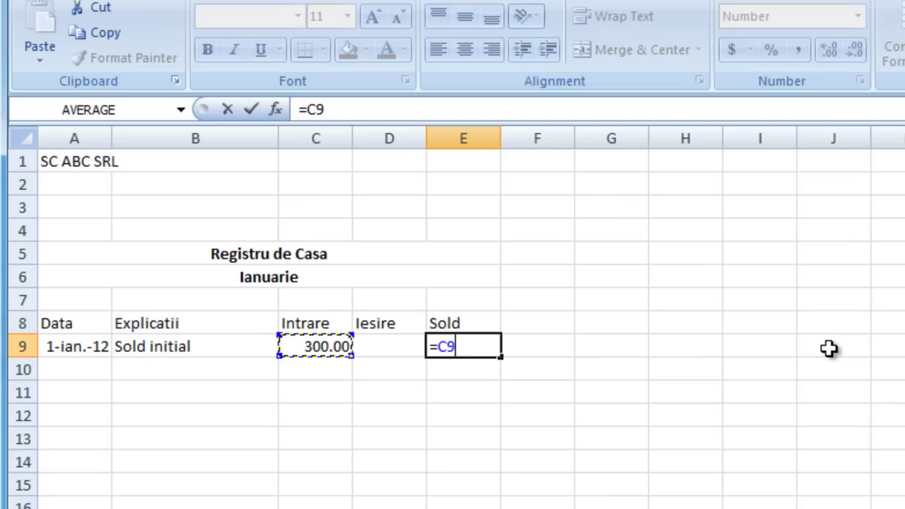
key(Return)
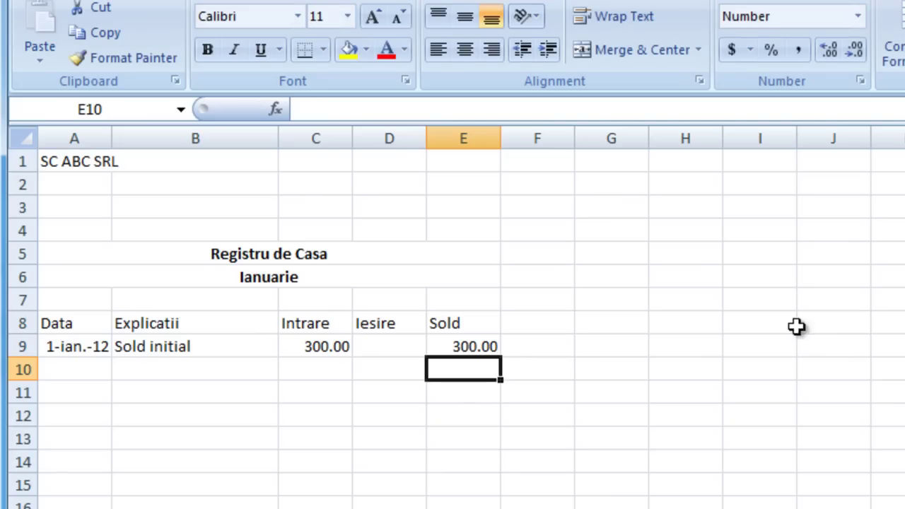
click(467, 346)
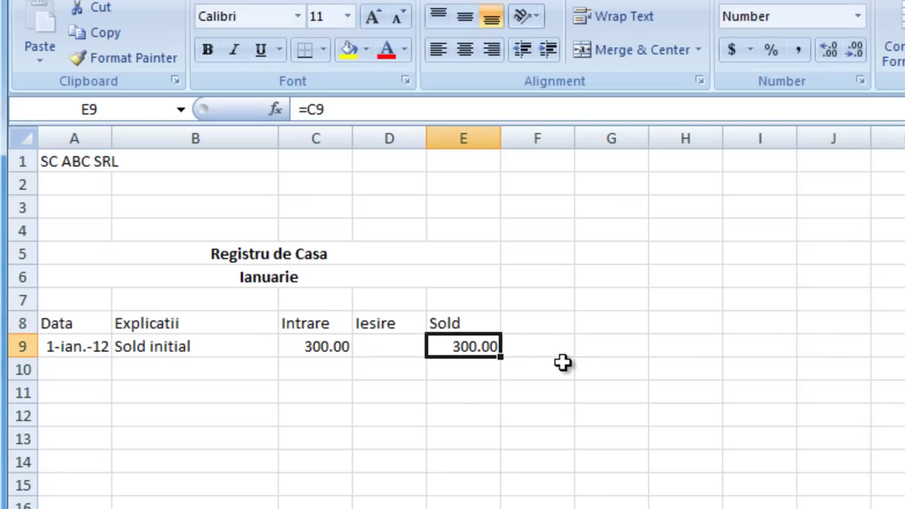
click(152, 368)
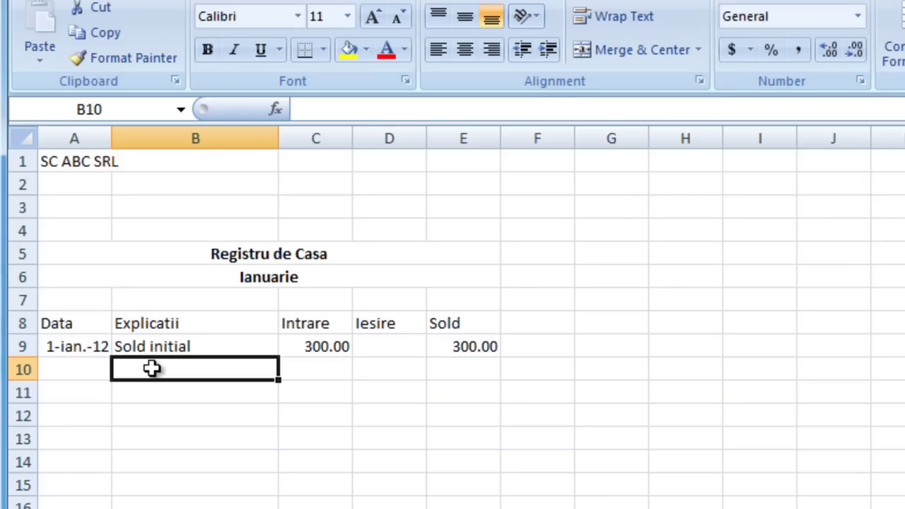
Record 'ch.nr1' with 200 Intrare and 'bon fiscal' with 50 Iesire in rows 10–11
text(ch)
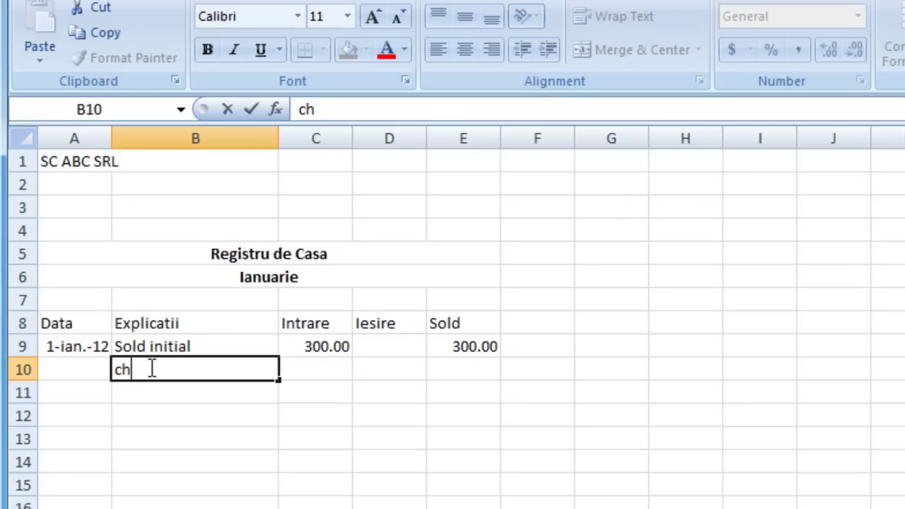
text(.)
text(nr1)
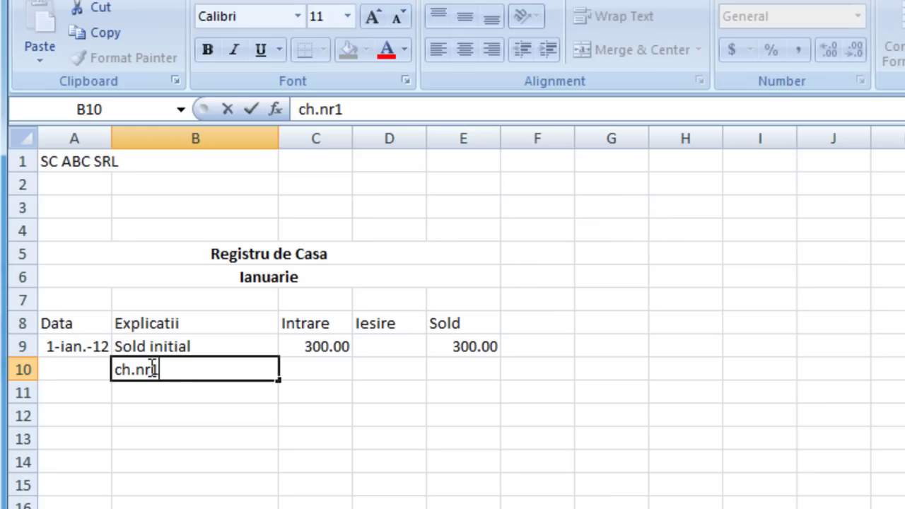
key(Tab)
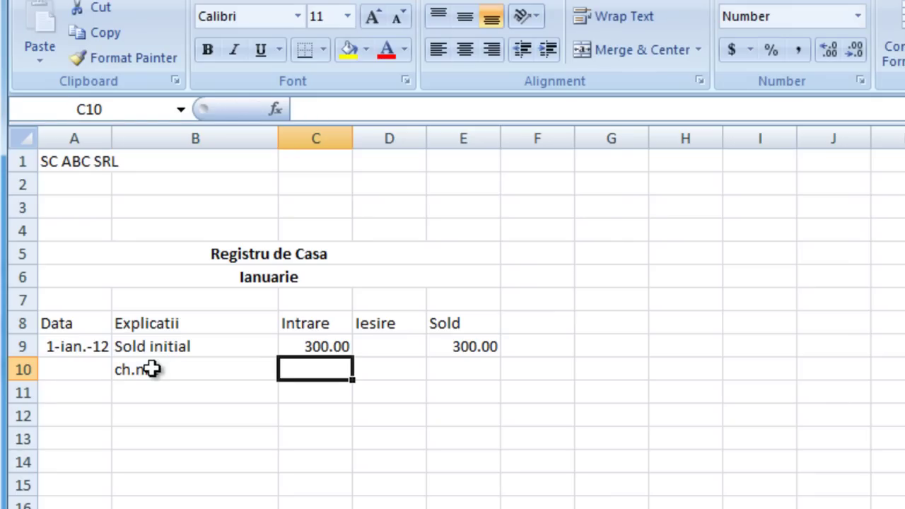
text(200)
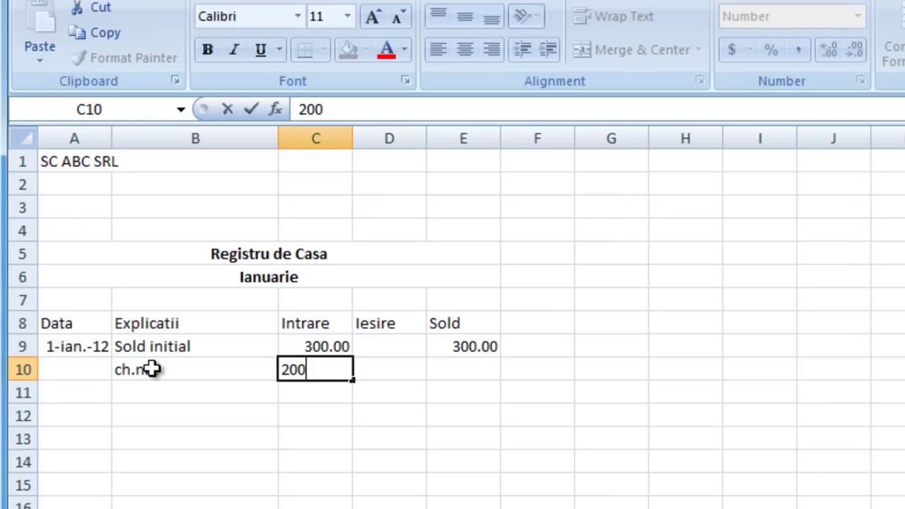
key(Return)
key(Left)
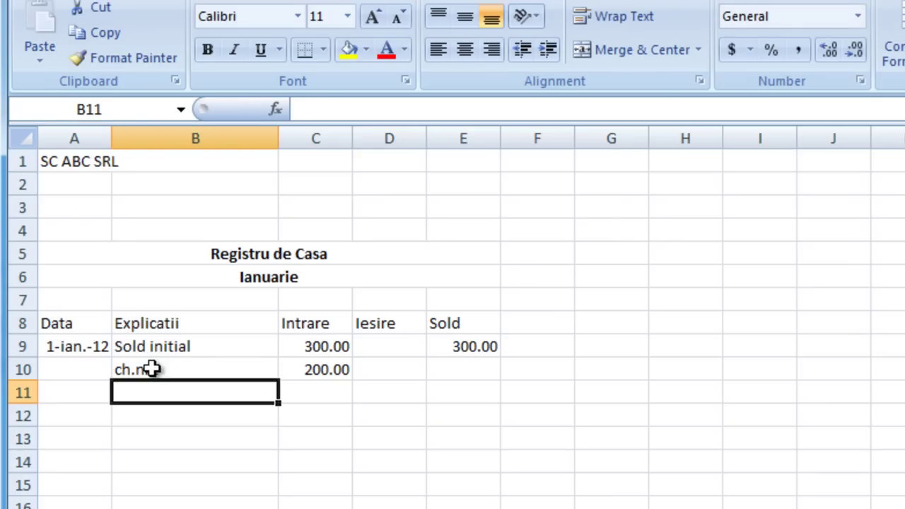
text(bon fiscal)
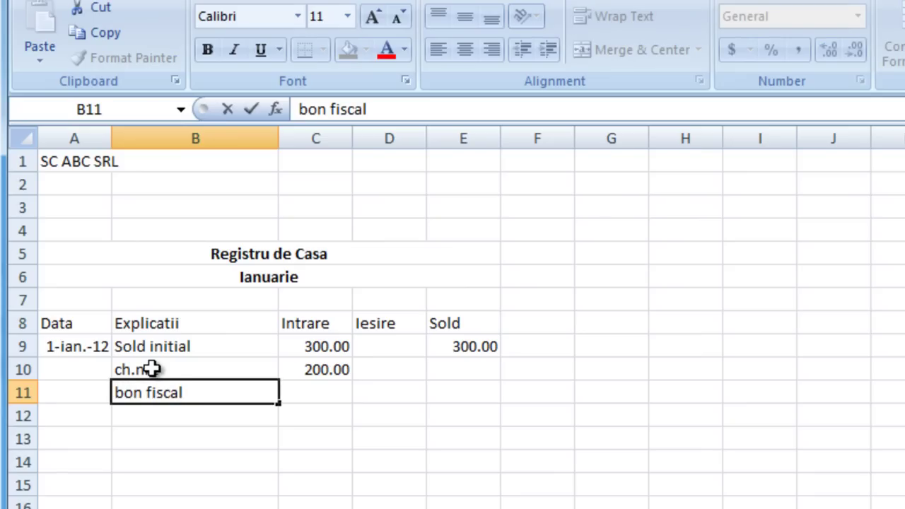
key(Tab)
key(Tab)
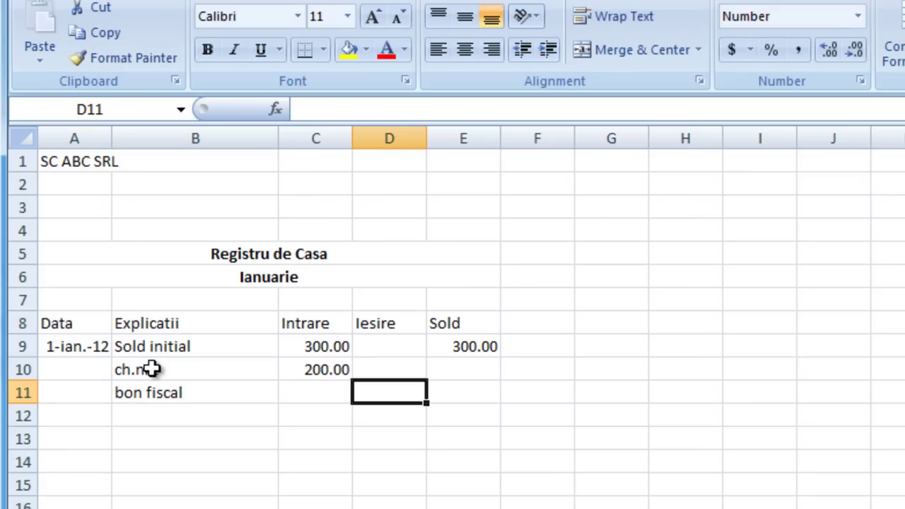
text(50)
key(Return)
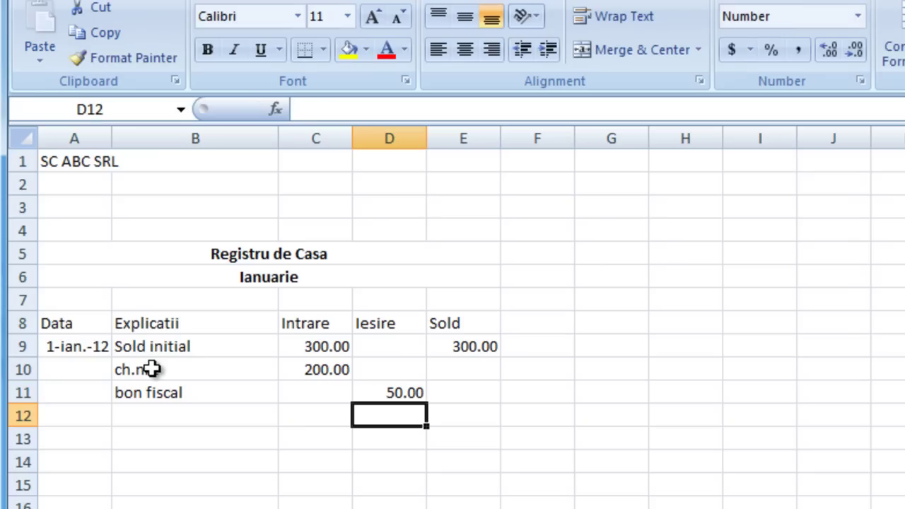
key(Left)
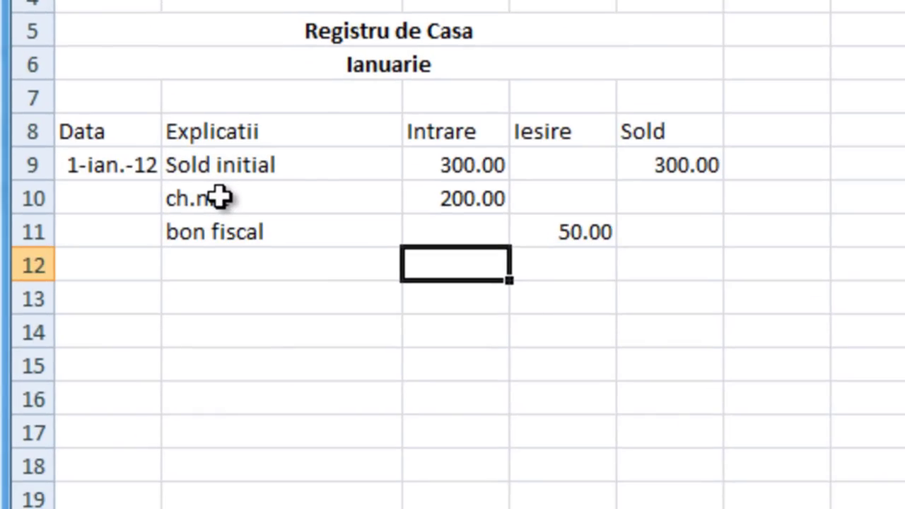
Enter 500 under Intrare, then Iesire amounts 120, 10 and 15
text(500)
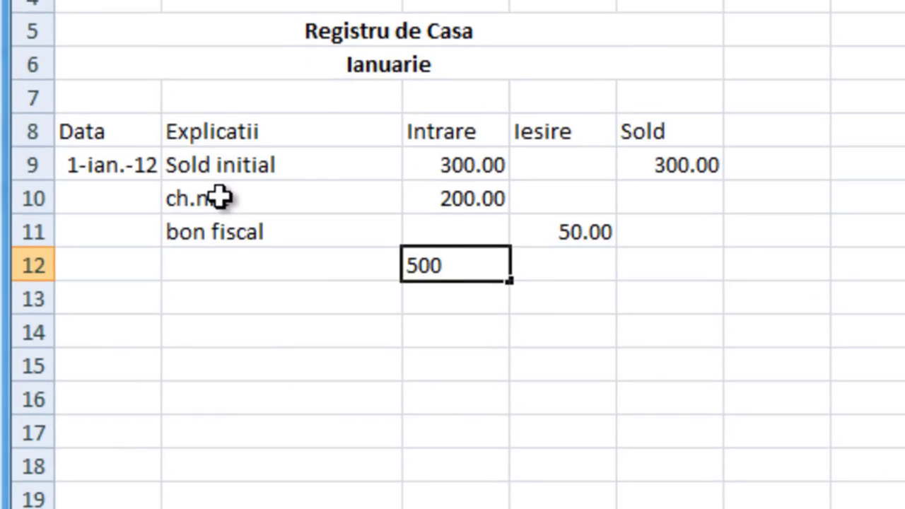
key(Return)
key(Right)
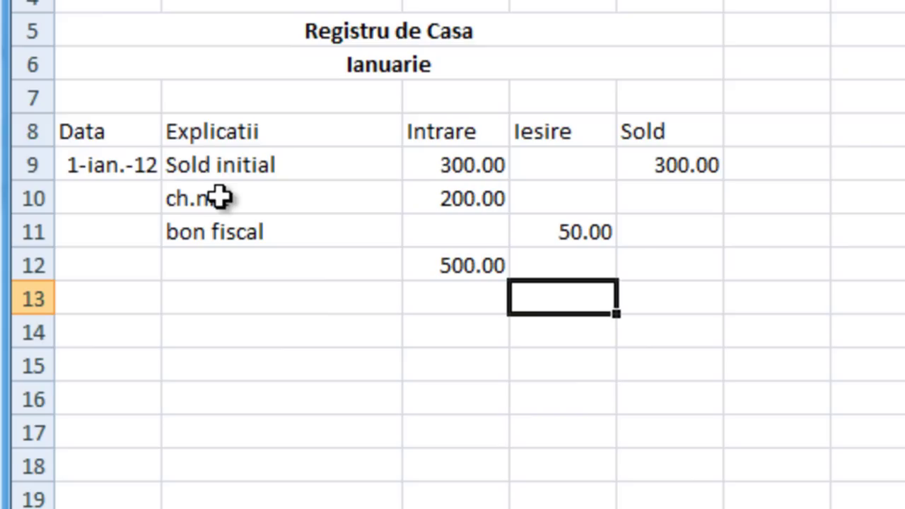
text(1)
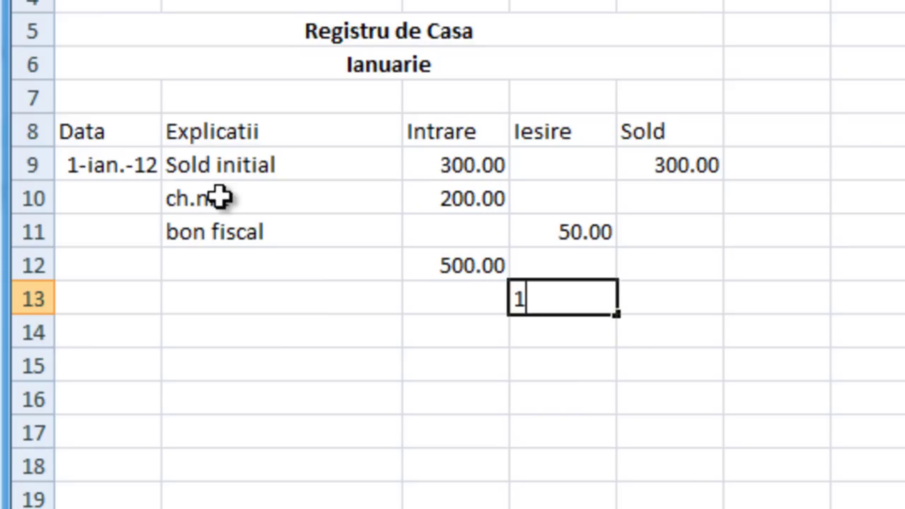
text(20)
key(Return)
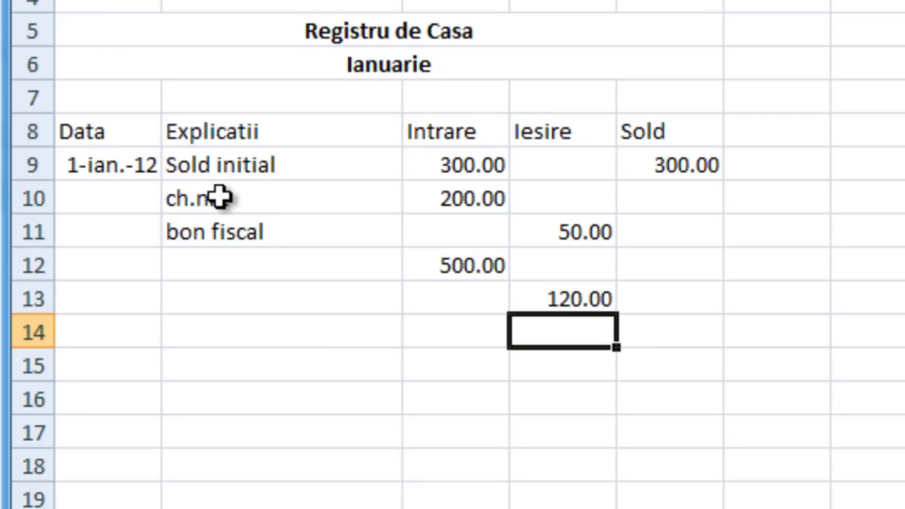
text(10)
key(Return)
text(15)
key(Return)
Enter Intrare amounts 15 and 800 in the following rows
key(Left)
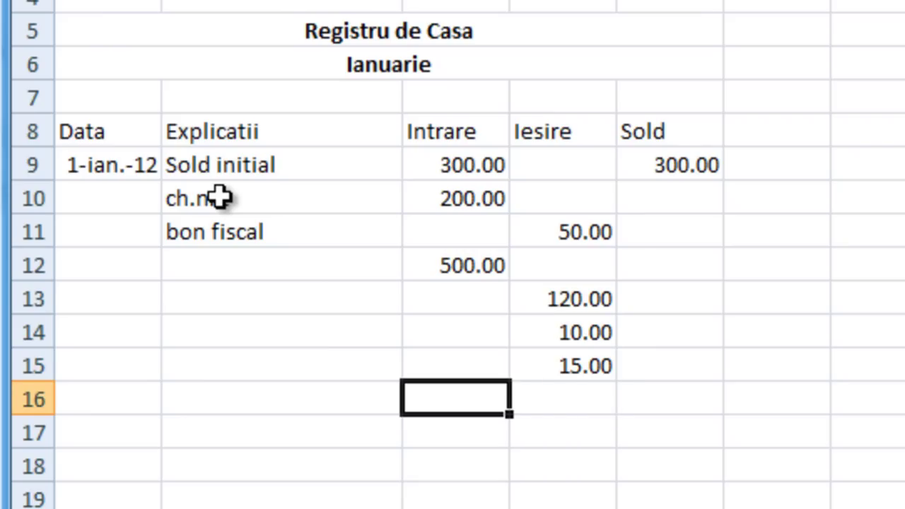
text(15)
key(Return)
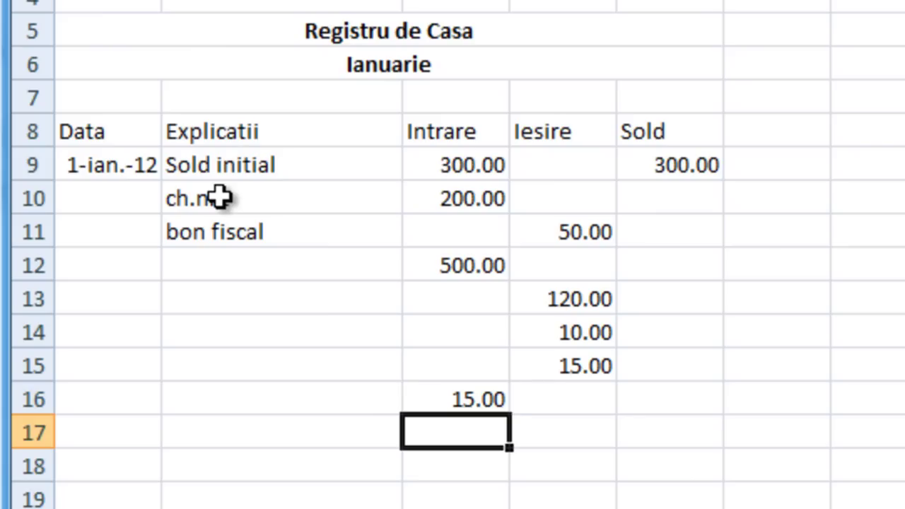
text(800)
key(Return)
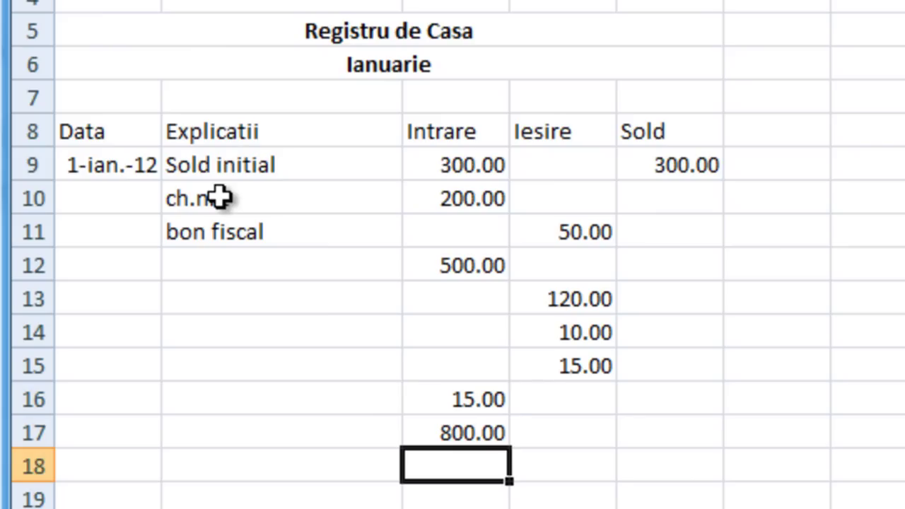
Enter Iesire amounts 25, 350, 25 and 15 in D18–D21
key(Right)
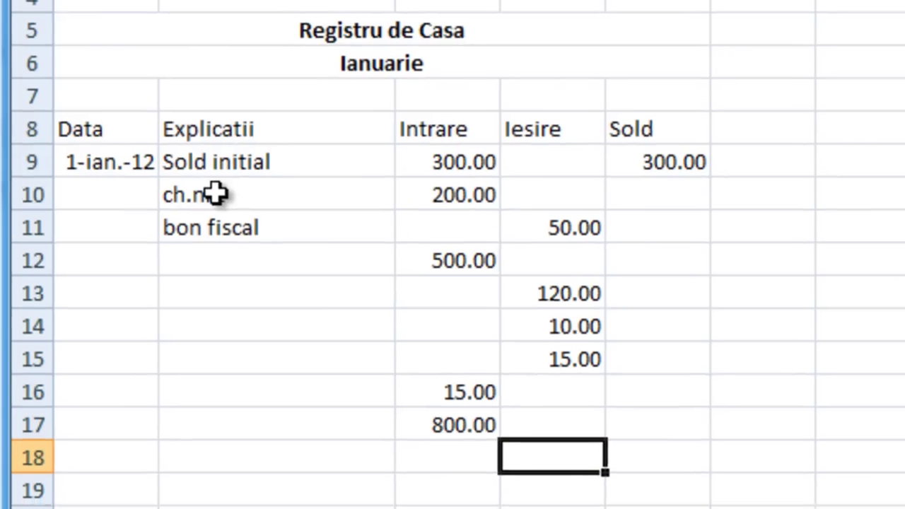
text(25)
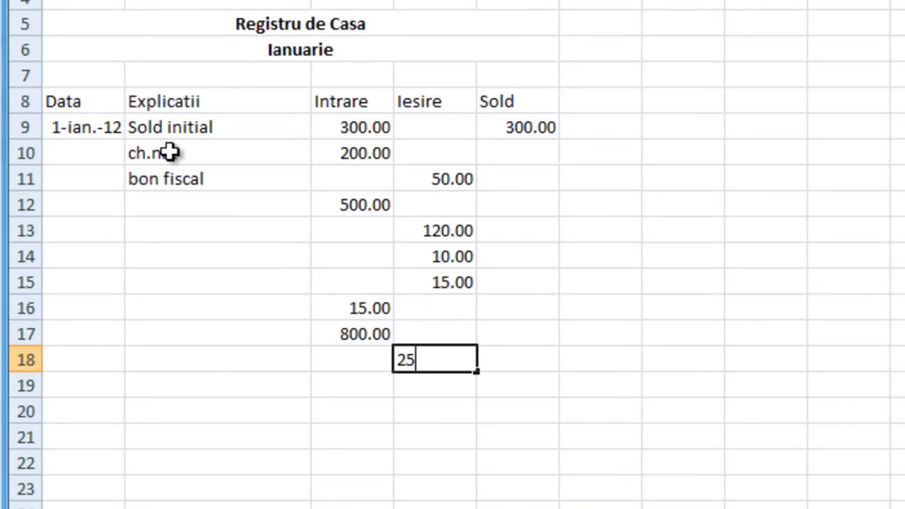
key(Return)
text(350)
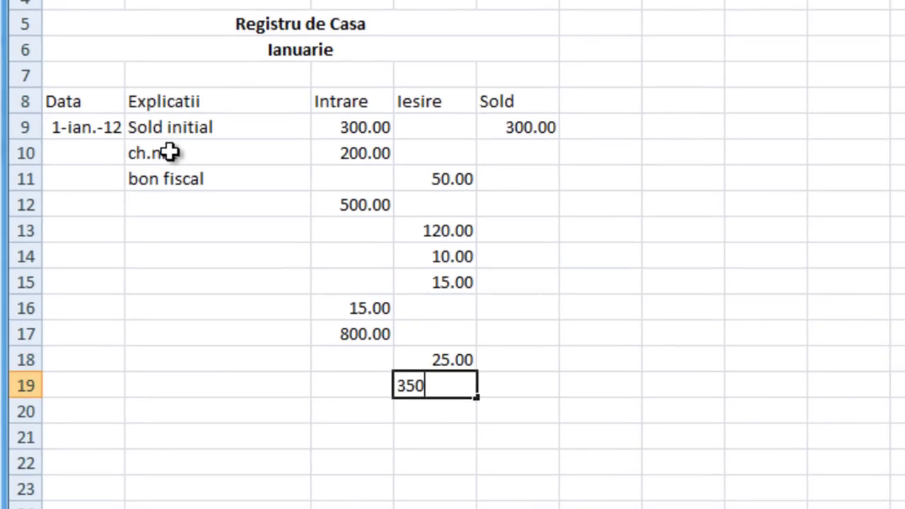
key(Return)
text(25)
key(Return)
text(15)
key(Left)
key(Down)
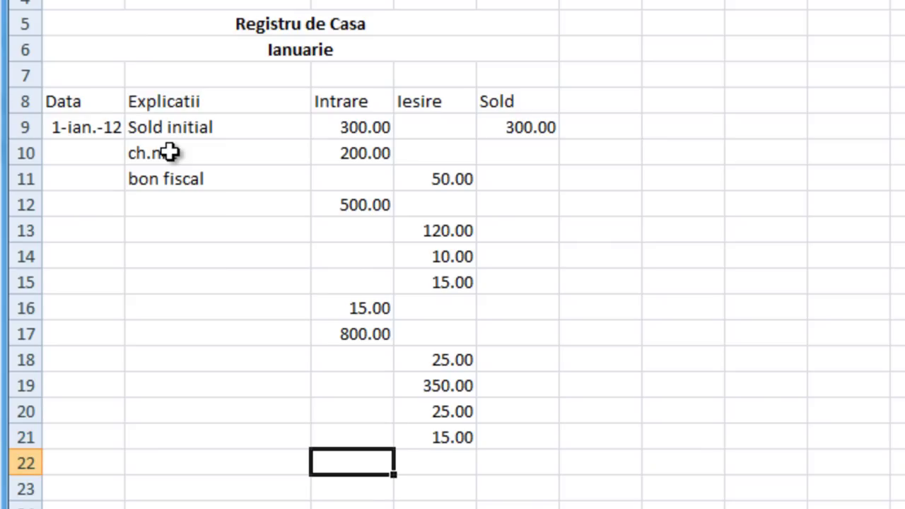
Add the 500 inflow in C22 and the 35 outflow in D23
text(500)
key(Right)
key(Down)
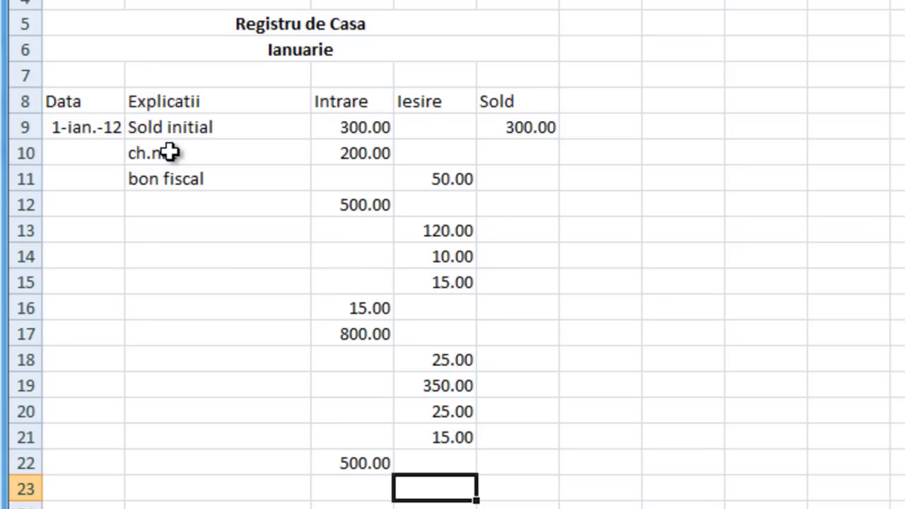
text(31)
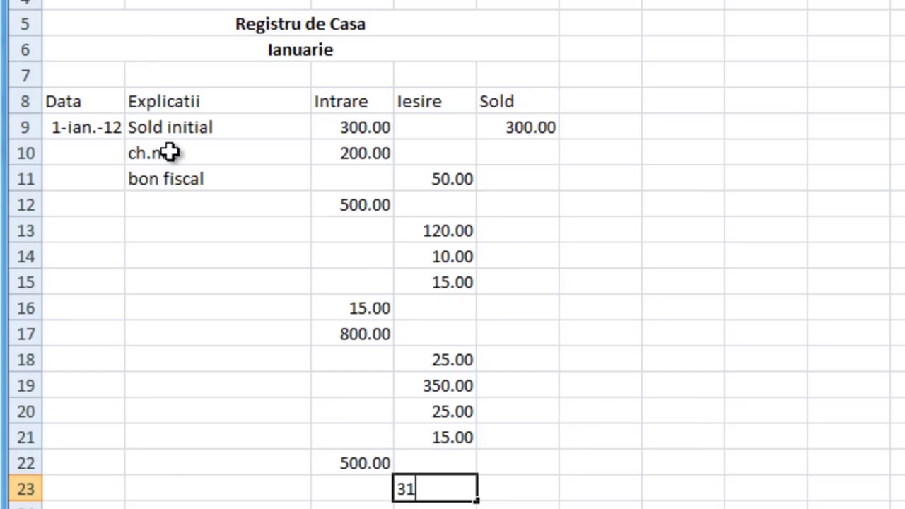
key(BackSpace)
text(5)
key(Tab)
key(Up)
key(Up)
key(Up)
key(Up)
key(Up)
key(Up)
key(Up)
key(Up)
key(Up)
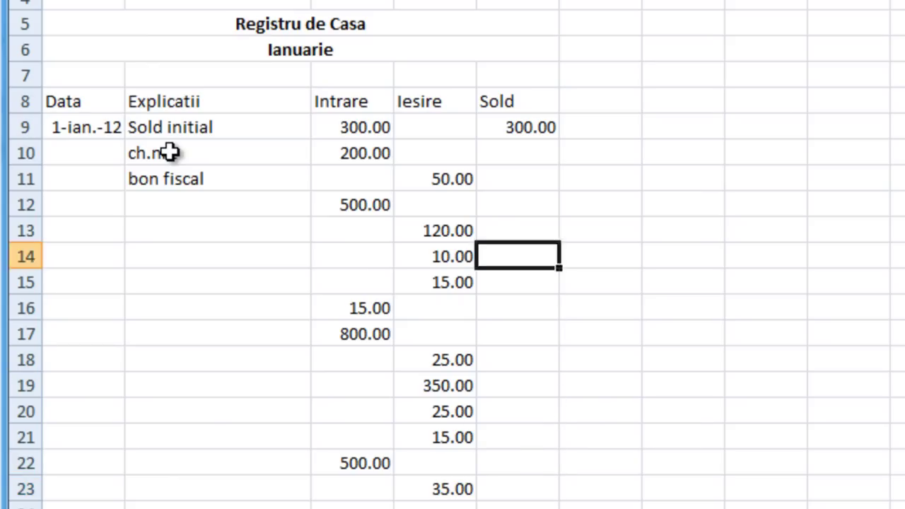
key(Up)
key(Up)
key(Up)
key(Up)
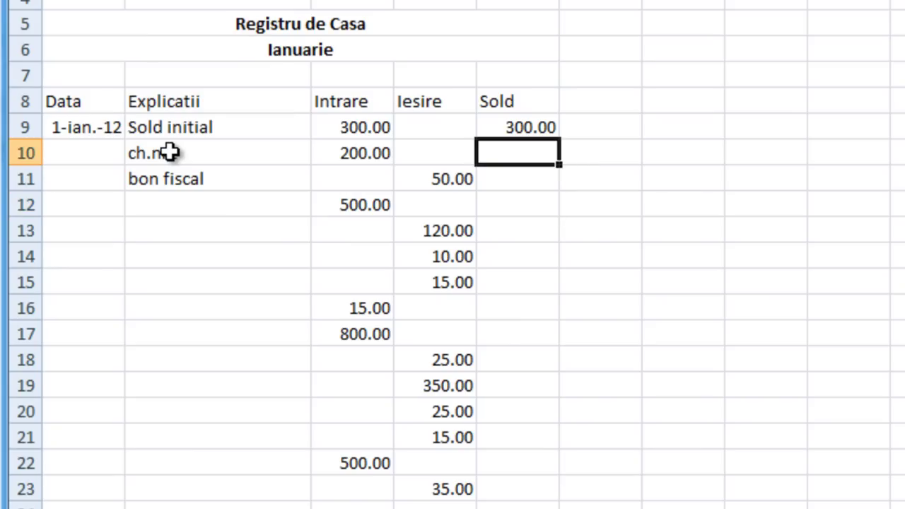
Enter the running-balance formula =E9+C10-D10 in E10, giving 500.00
text(=)
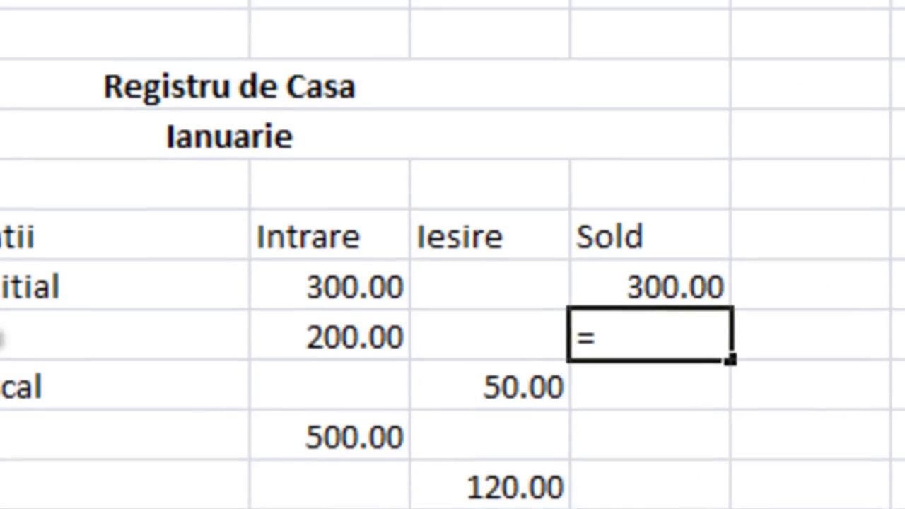
click(631, 299)
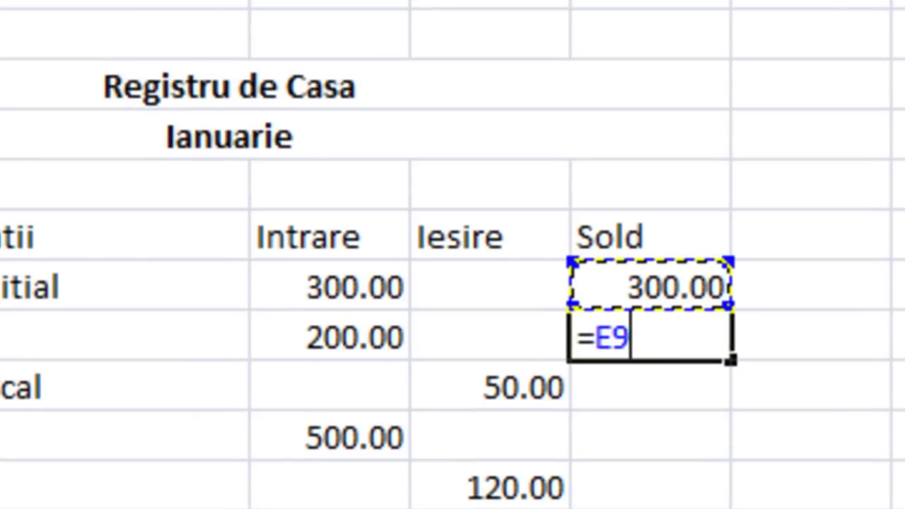
text(+)
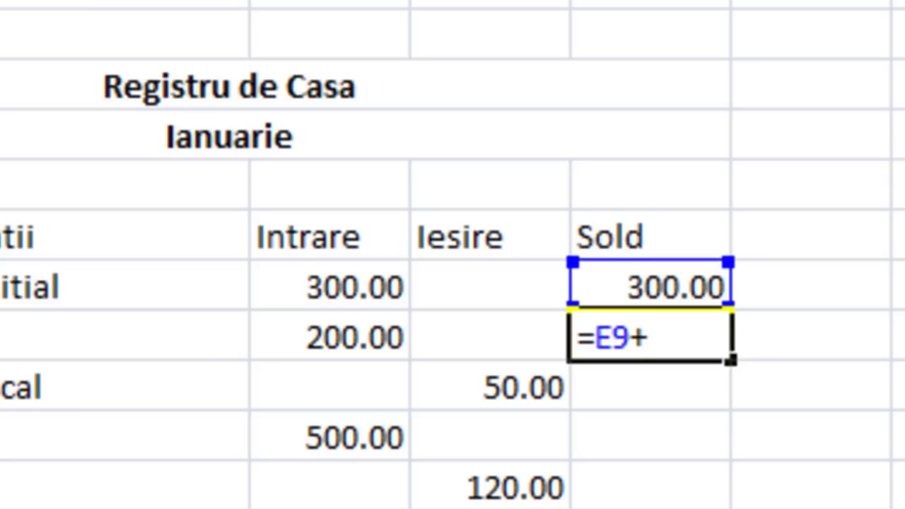
click(323, 337)
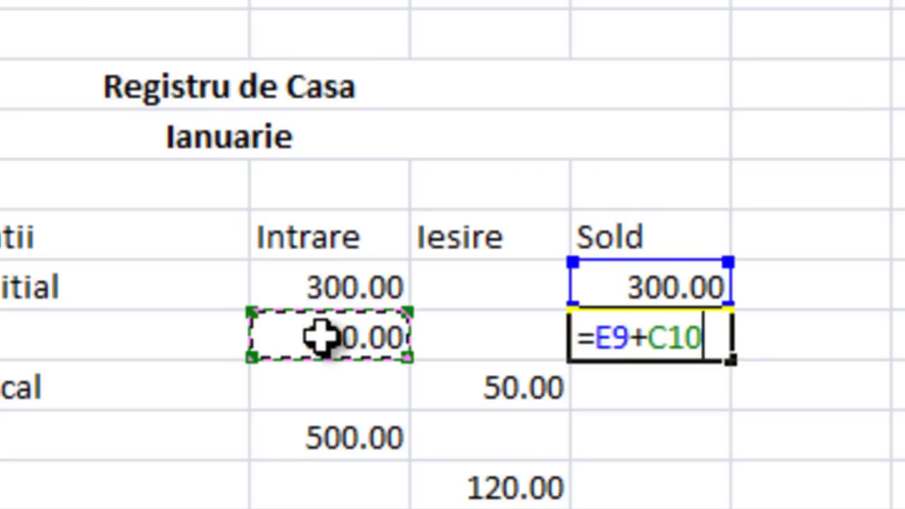
text(-)
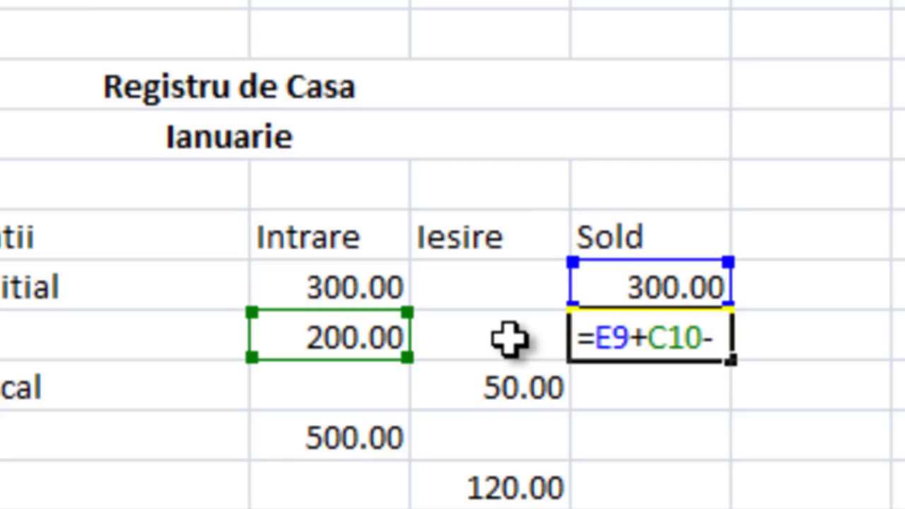
click(509, 340)
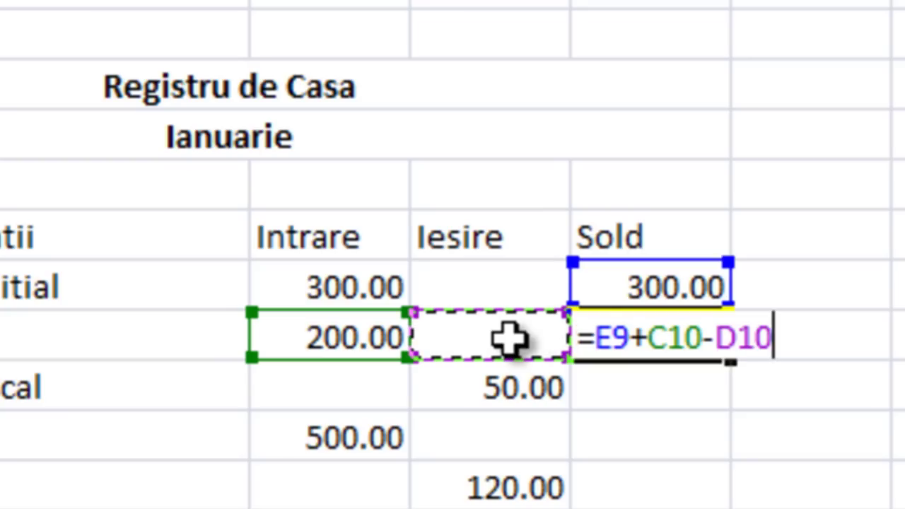
key(Return)
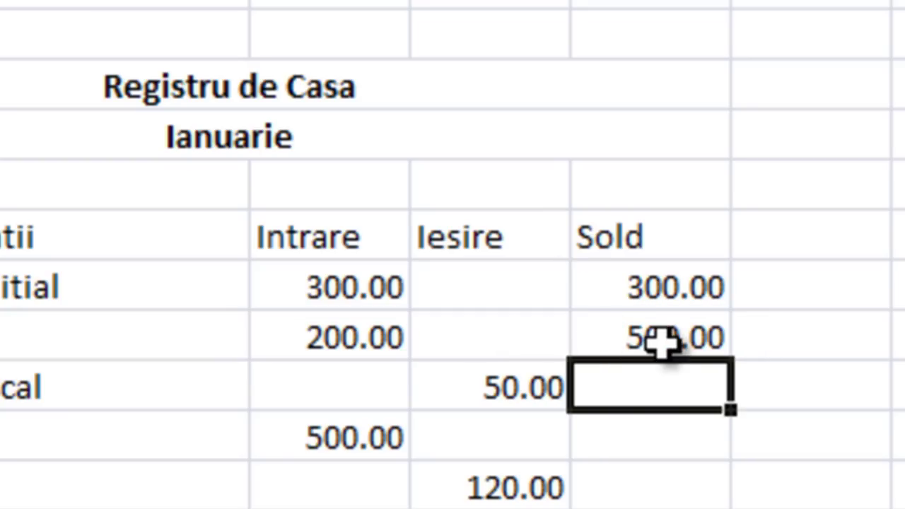
Reopen E10 to verify its balance formula and leave it unchanged
click(662, 338)
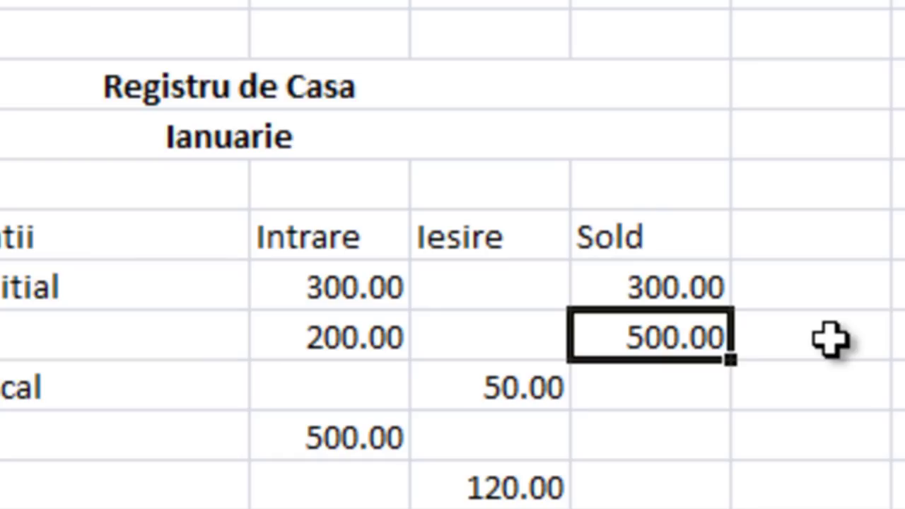
double_click(646, 335)
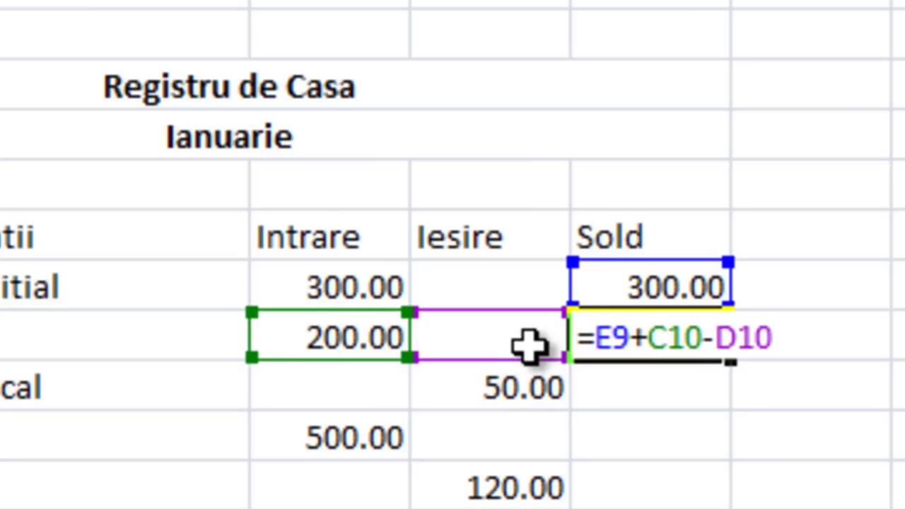
key(Return)
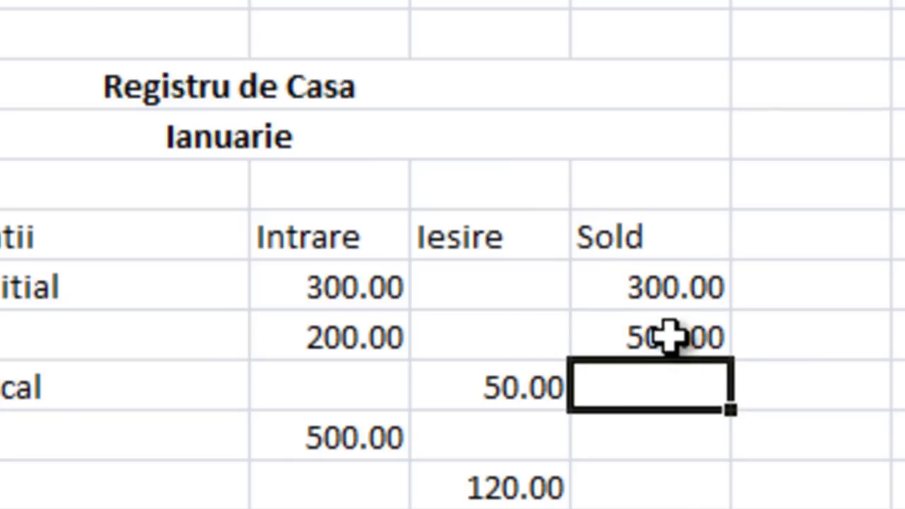
Fill the E10 balance formula down the Sold column to row 32
click(668, 338)
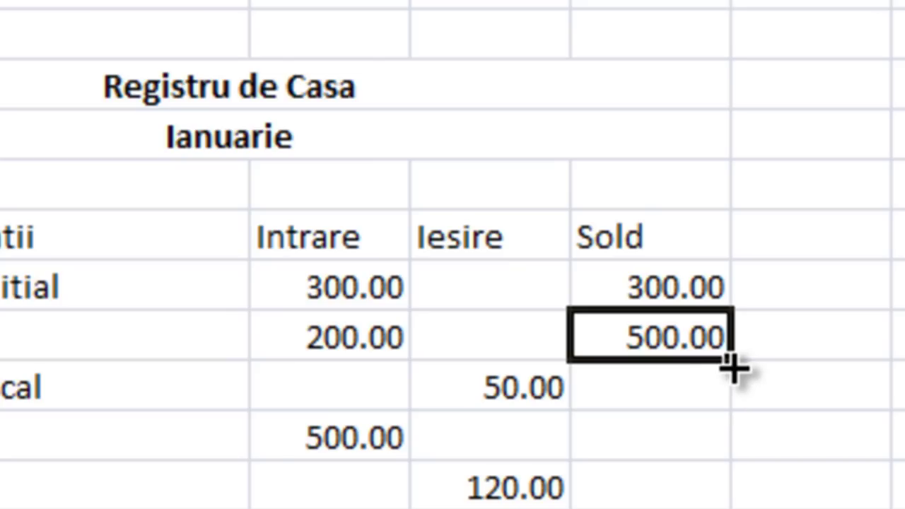
mouse_move(734, 369)
mouse_down()
mouse_move(648, 439)
mouse_move(646, 504)
mouse_up()
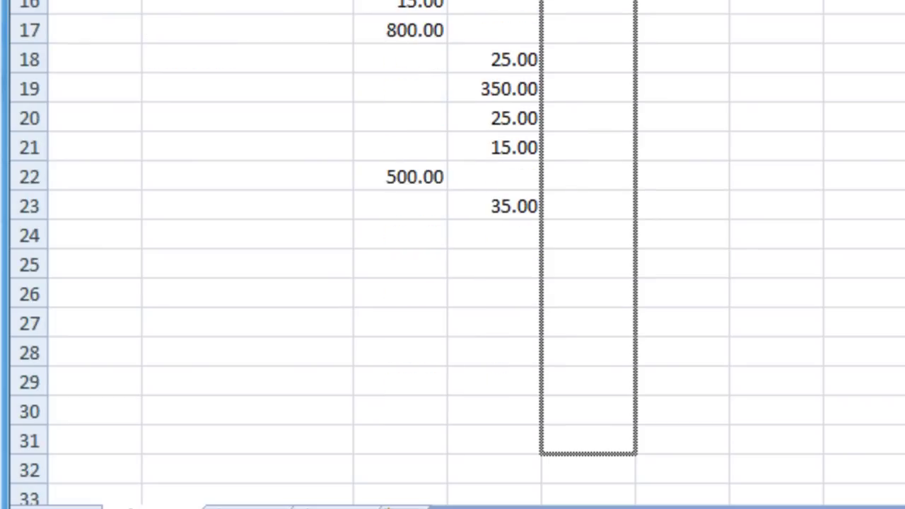
drag(645, 503, 647, 498)
scroll(664, 385, up, 1)
scroll(664, 385, up, 2)
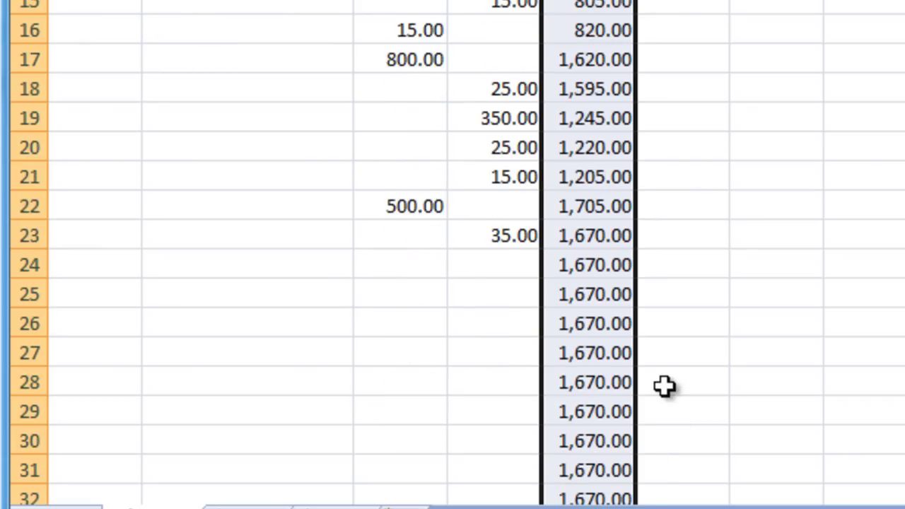
scroll(664, 385, up, 1)
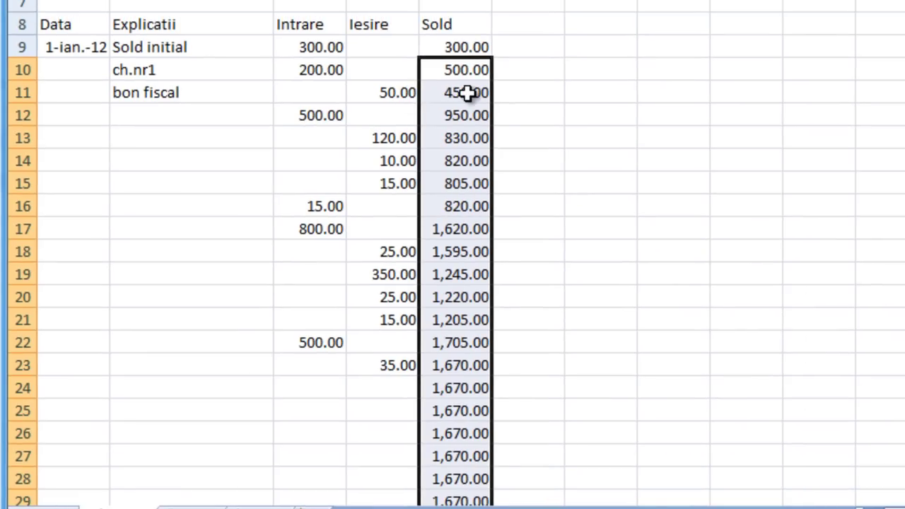
Check the balances in rows 11–13 and inspect the row 11 formula giving 450.00
click(469, 94)
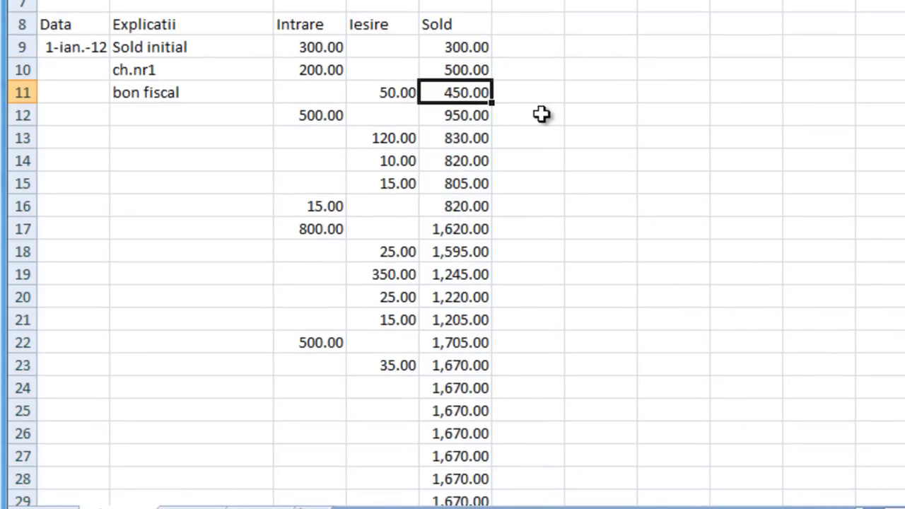
click(473, 120)
click(472, 137)
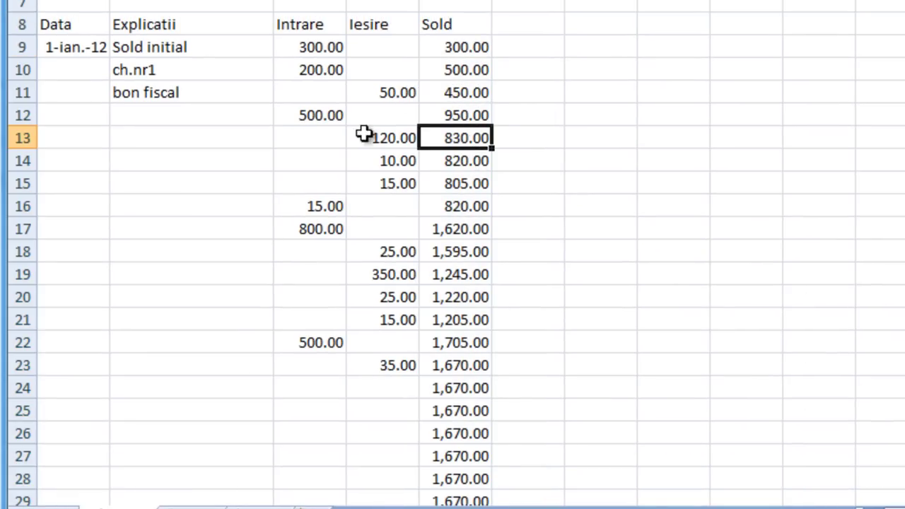
click(74, 93)
click(157, 67)
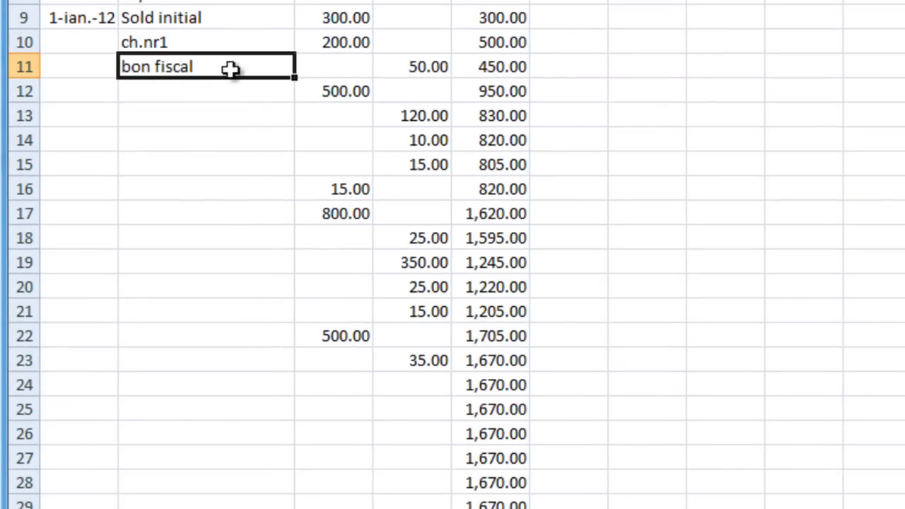
click(304, 69)
click(513, 66)
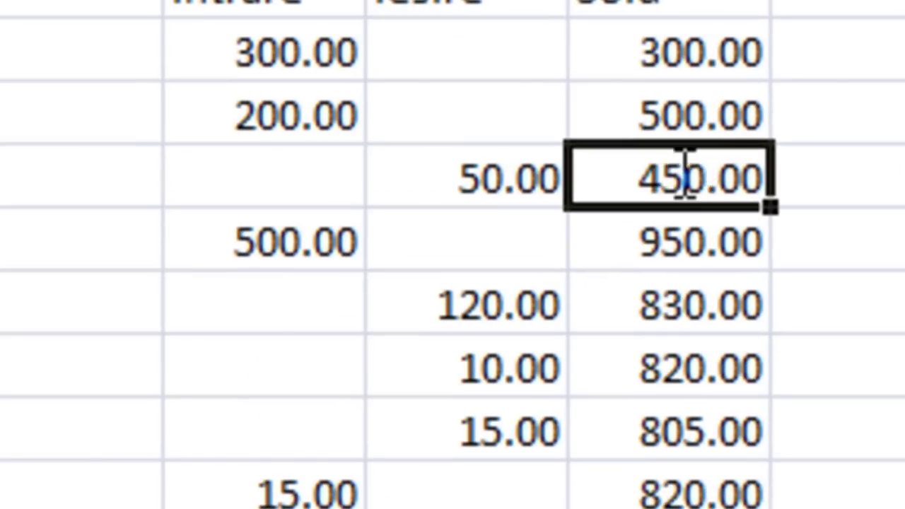
double_click(687, 178)
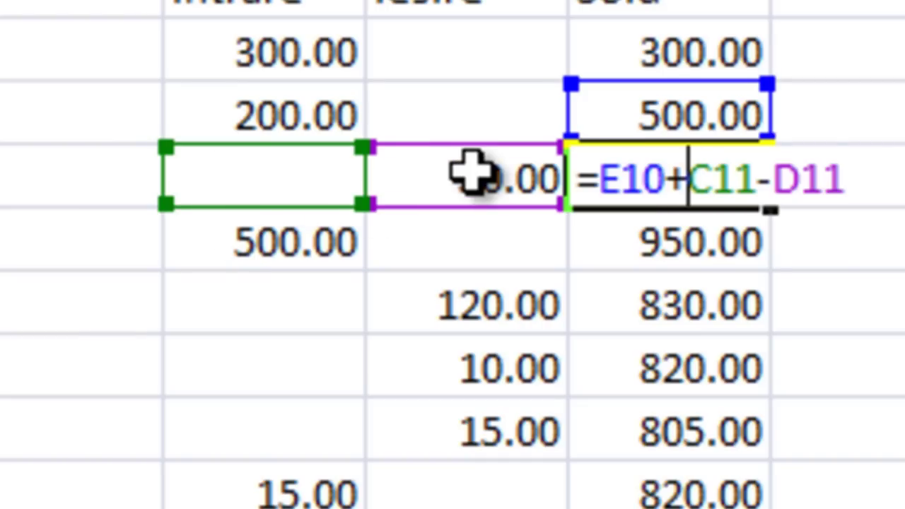
key(Return)
Inspect the row 23 balance formula showing 1,670.00 after the 35.00 payment
scroll(470, 173, down, 3)
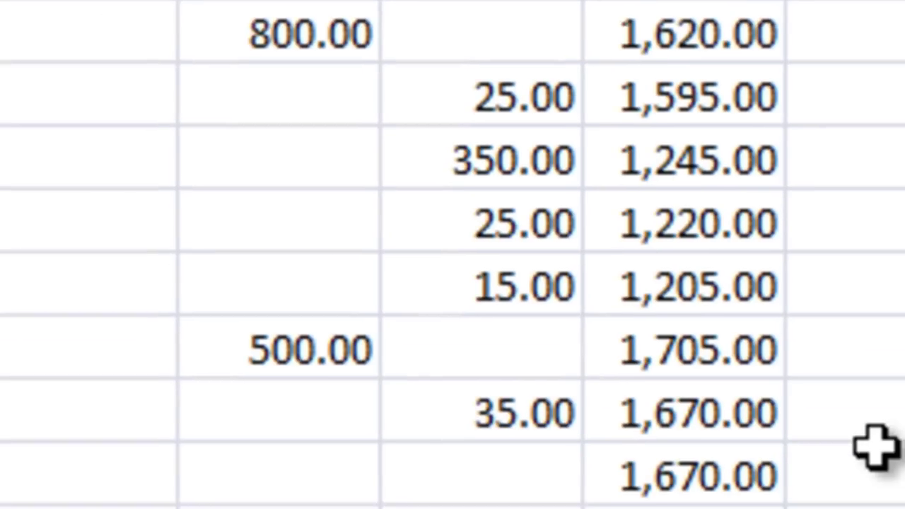
click(721, 369)
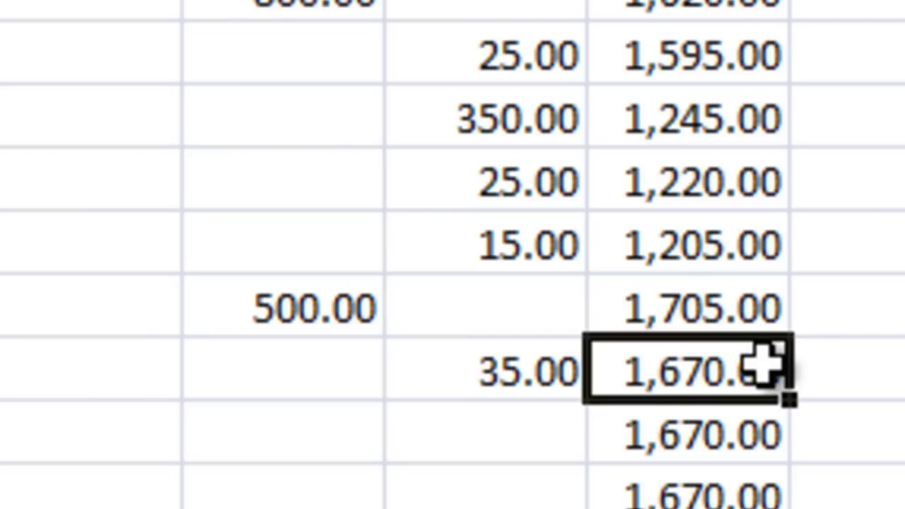
double_click(728, 366)
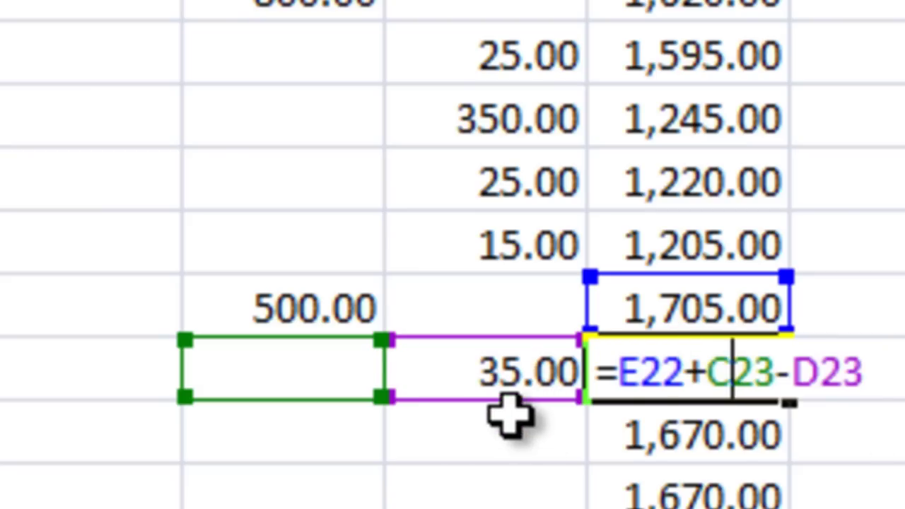
key(Return)
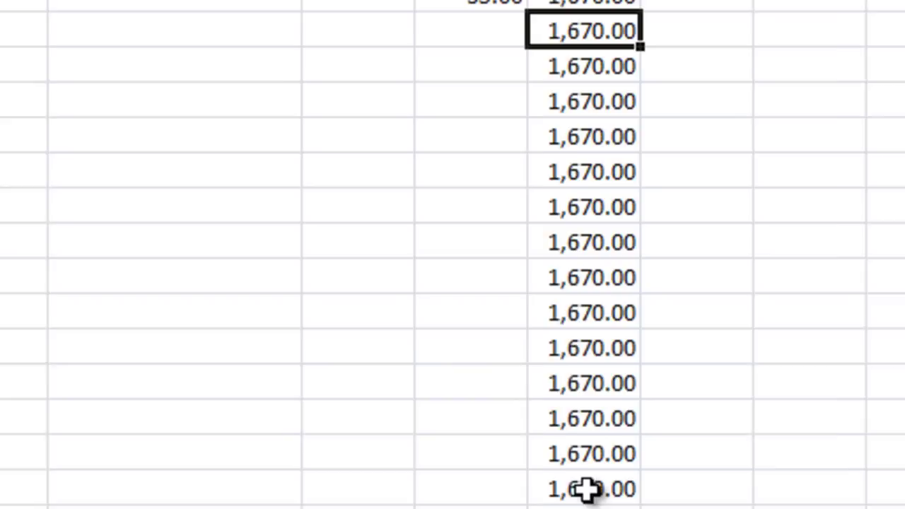
Select the empty Iesire cell in the row below the 35.00 payment
click(573, 61)
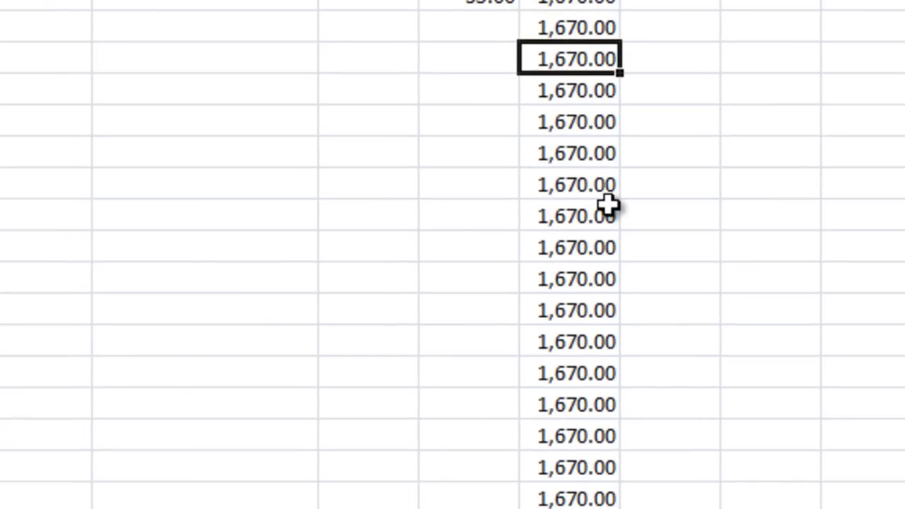
scroll(608, 205, up, 3)
scroll(607, 212, up, 3)
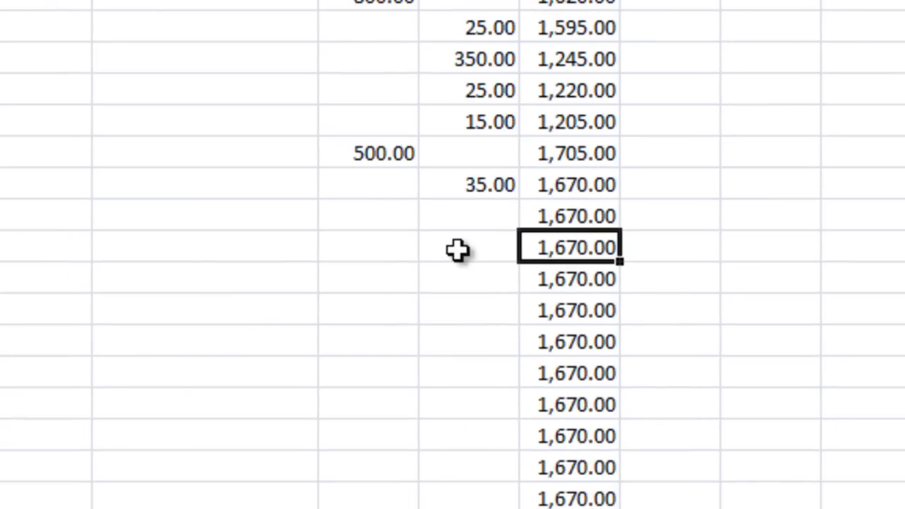
click(469, 213)
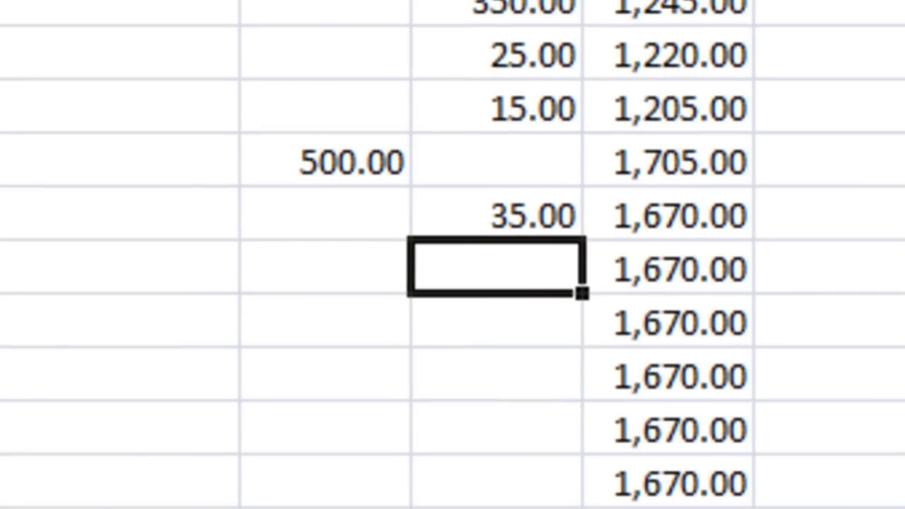
scroll(452, 254, up, 1)
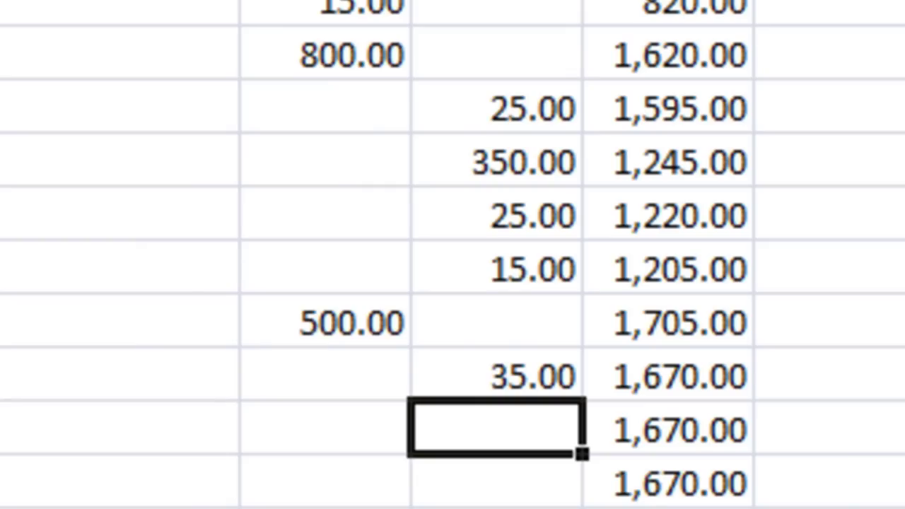
Enter a 1,700 payment in the Iesire cell, dropping the balance to -30.00
text(1,700)
key(Return)
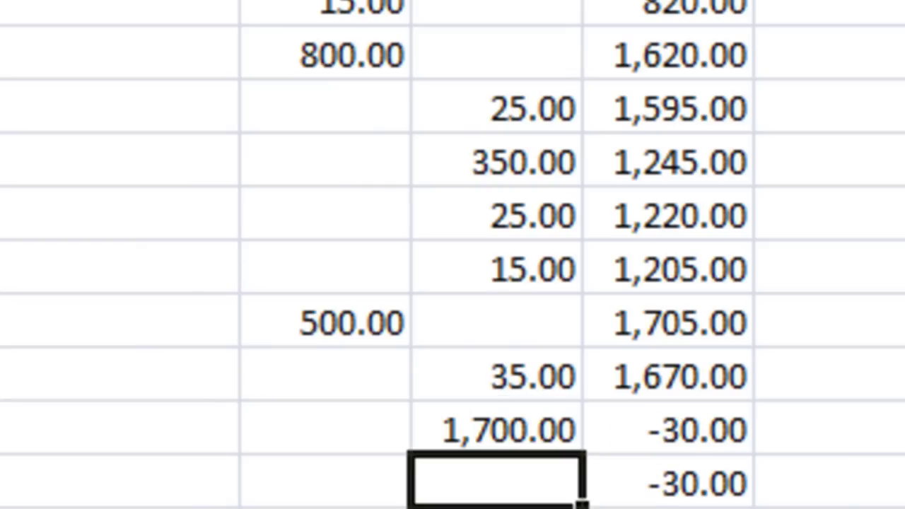
click(660, 443)
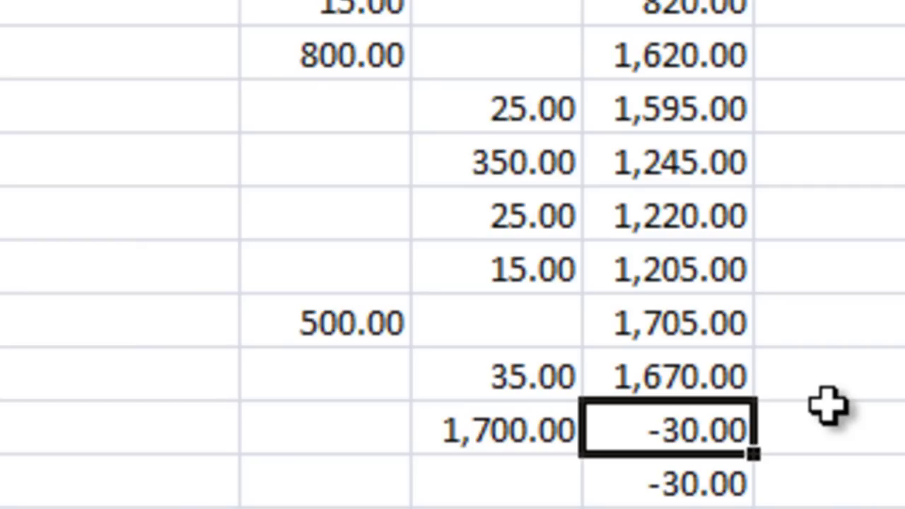
Check the Sold balance formulas for 1,670.00, 1,705.00 and 1,205.00 above the new entry
click(723, 373)
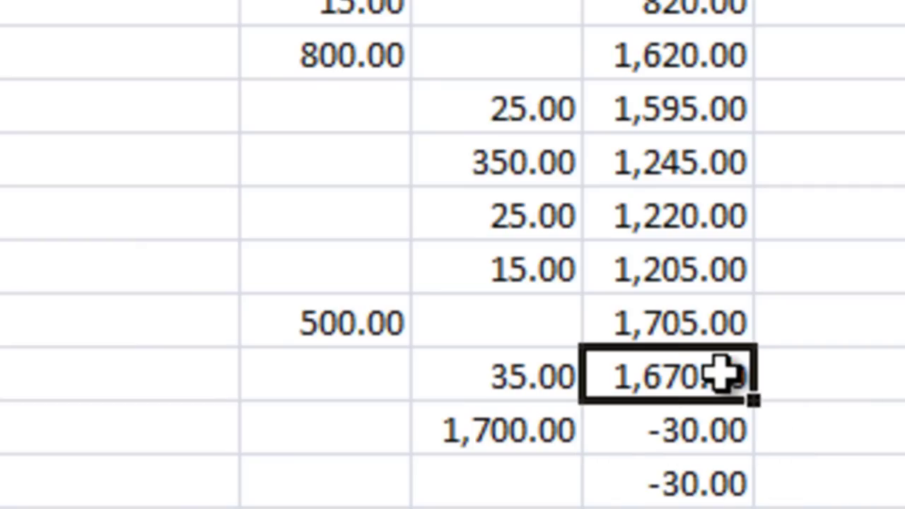
click(722, 432)
click(649, 388)
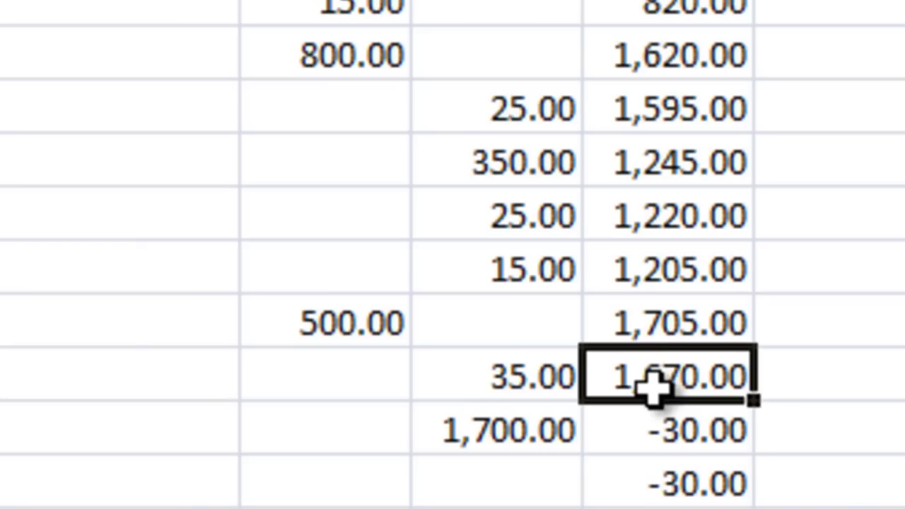
click(656, 322)
click(650, 269)
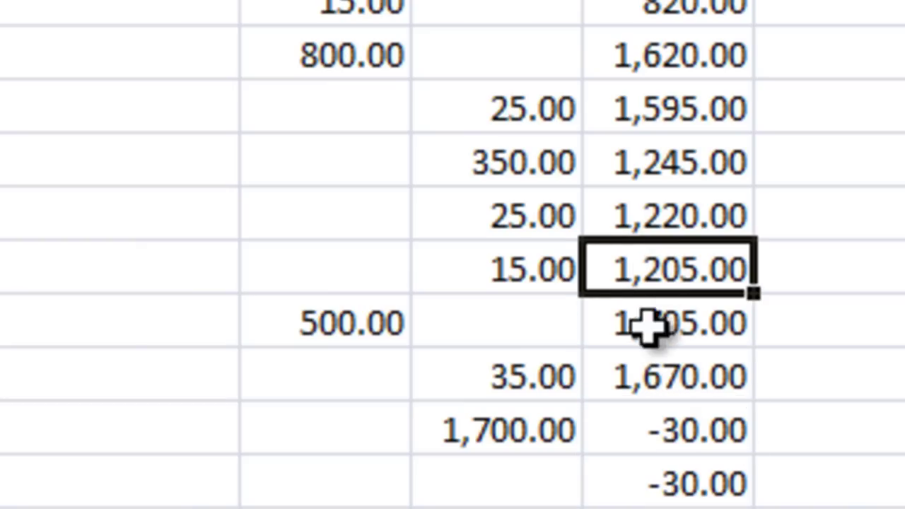
click(650, 381)
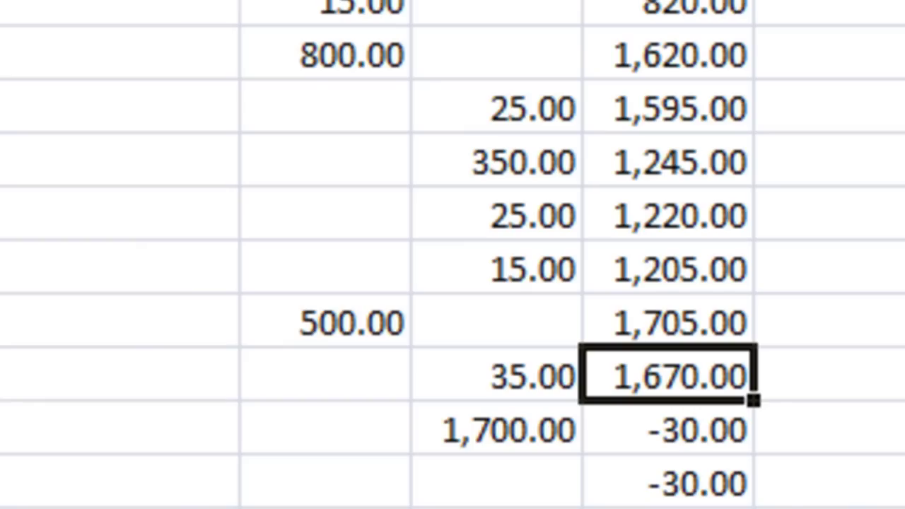
click(366, 488)
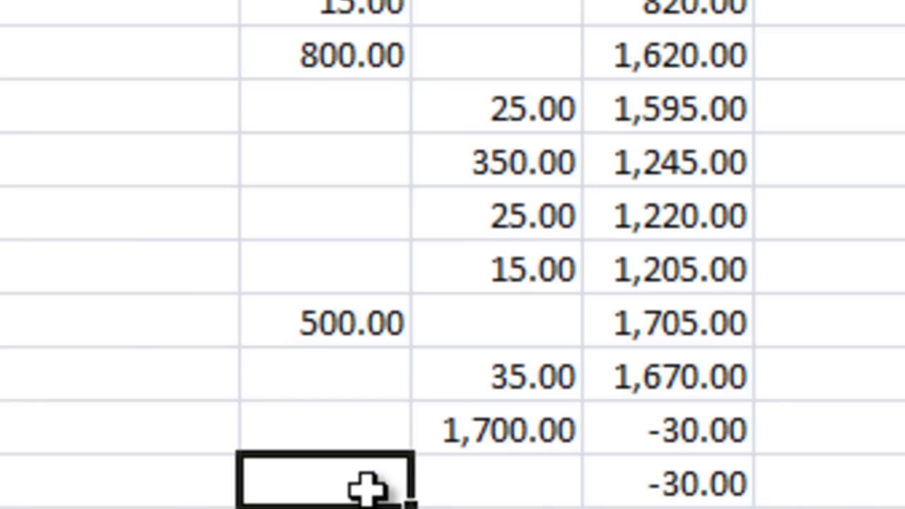
Enter 1800 in the next row's Intrare cell, lifting the balance from -30.00 to 1,770.00
text(1800)
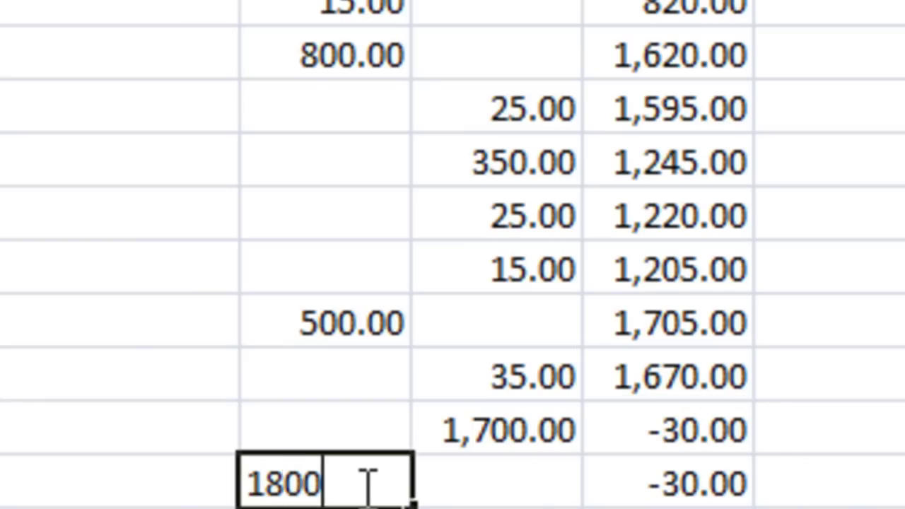
key(Return)
click(711, 482)
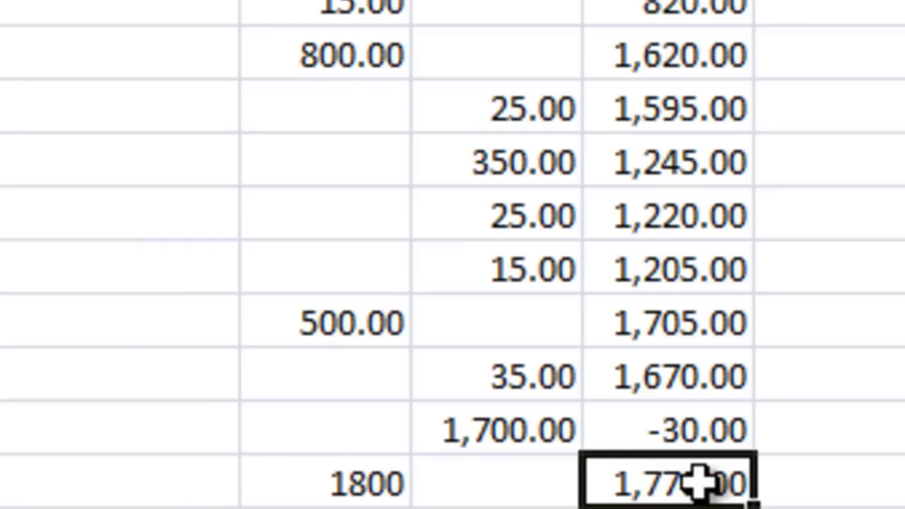
click(704, 434)
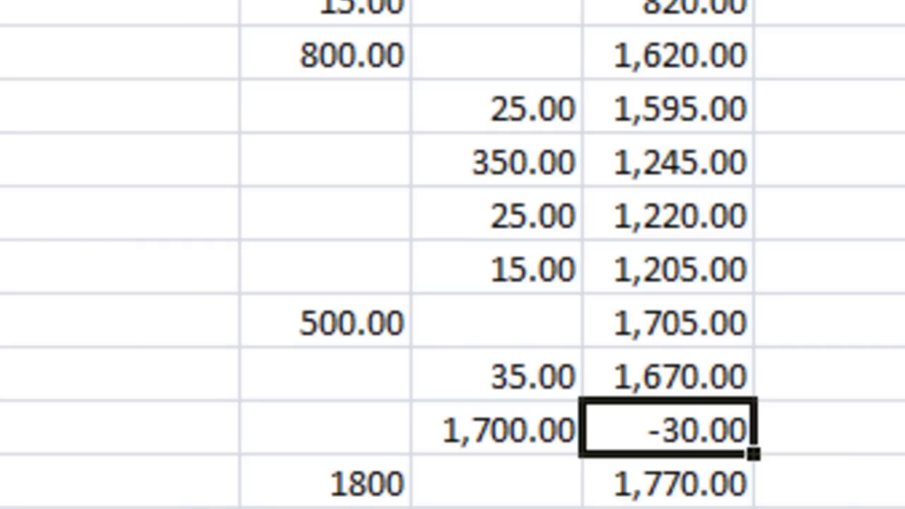
click(724, 481)
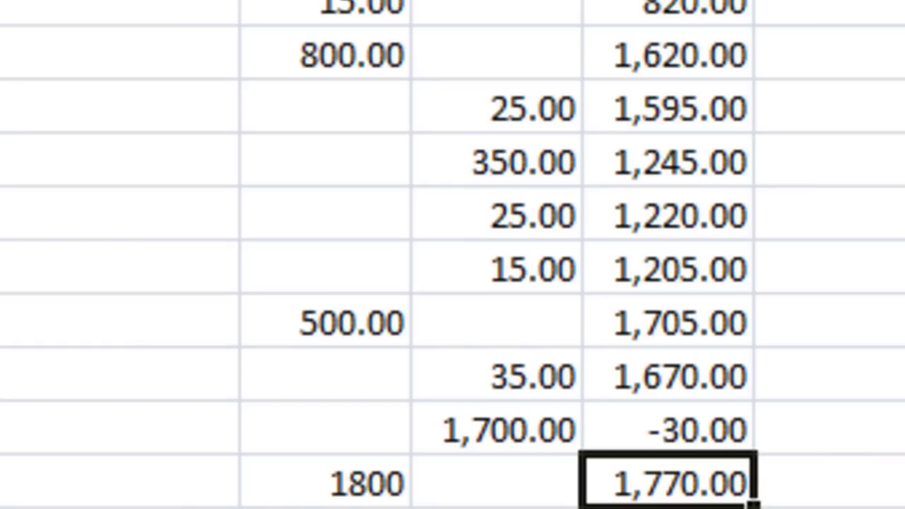
click(689, 431)
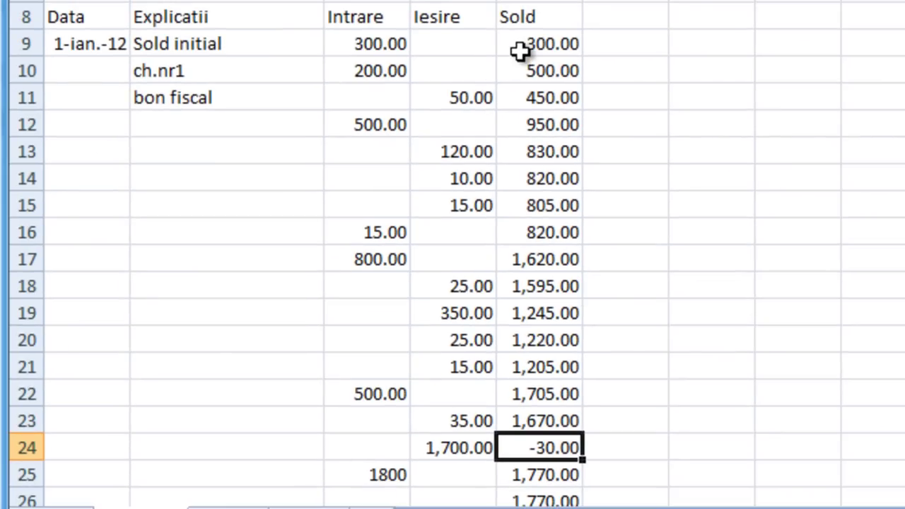
Format the Sold balances so negatives show in red without a minus sign, making -30.00 red 30.00
drag(519, 51, 537, 453)
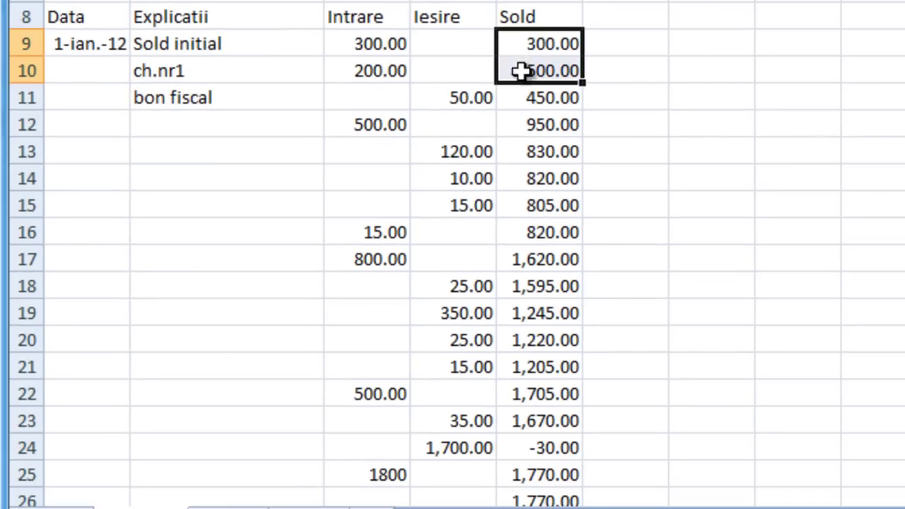
drag(537, 495, 538, 423)
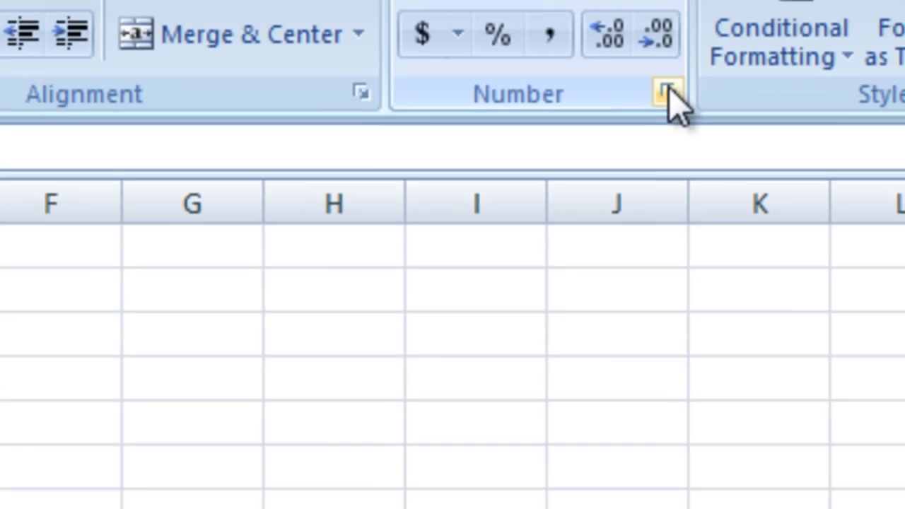
click(667, 91)
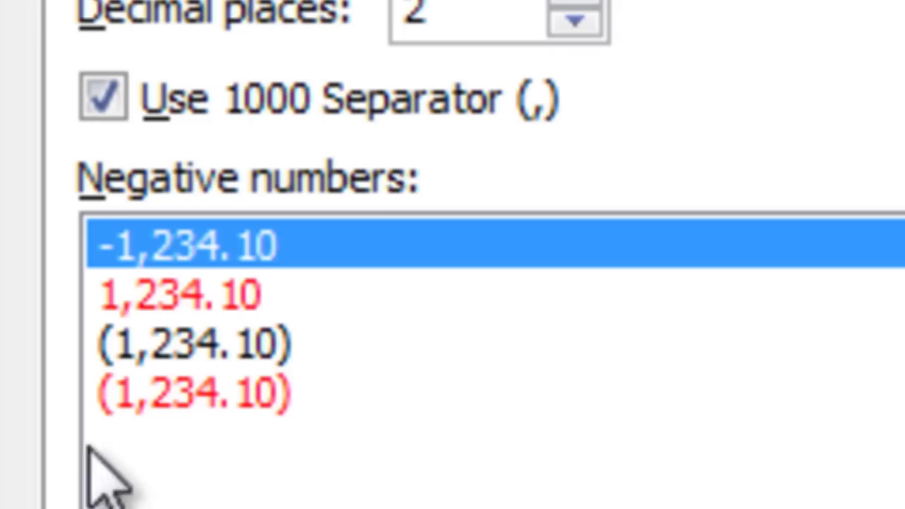
click(155, 289)
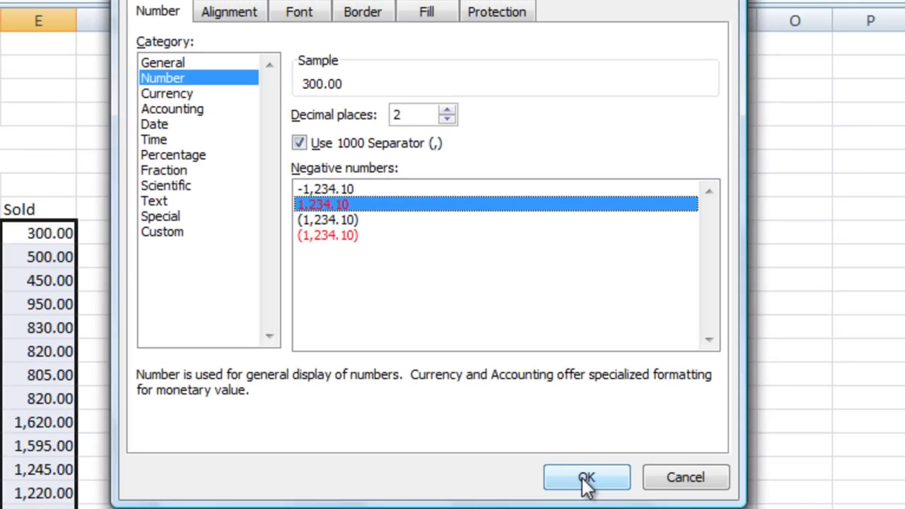
click(587, 480)
scroll(366, 409, down, 1)
scroll(369, 409, down, 2)
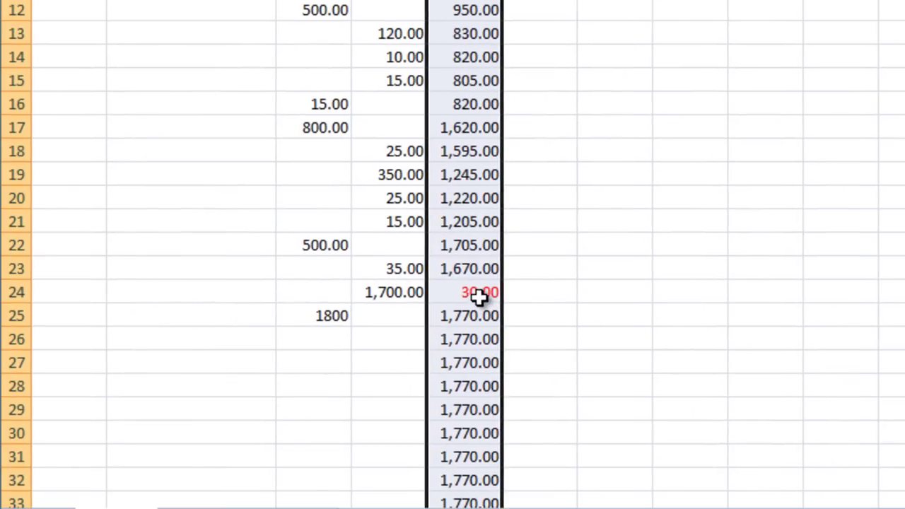
click(456, 293)
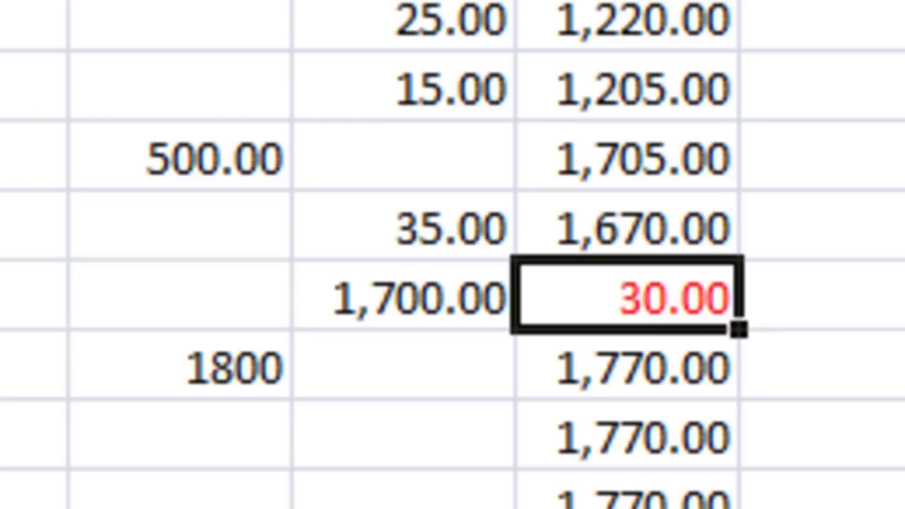
Change the 1,700.00 payment amount to 1400
click(350, 283)
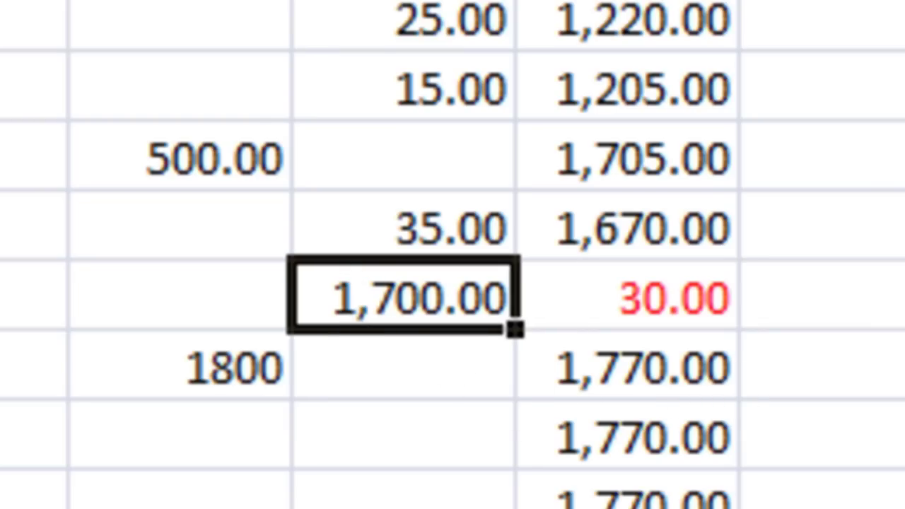
text(1400)
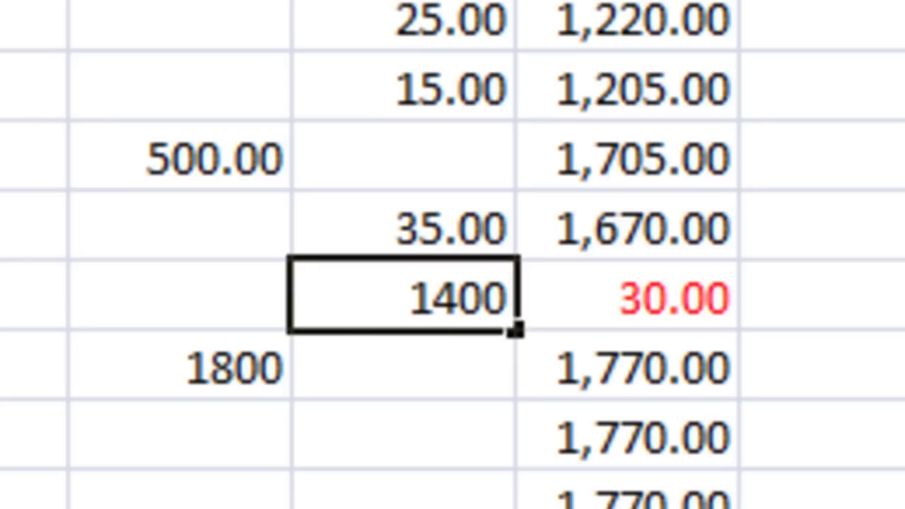
key(Return)
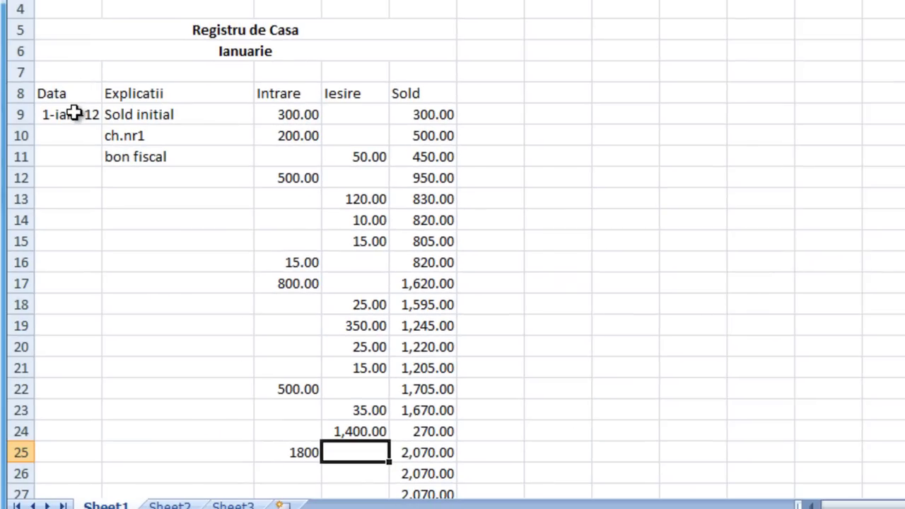
Copy the 1-ian.-12 date from A9 into A25 using the ribbon Copy and Paste
click(75, 114)
click(314, 455)
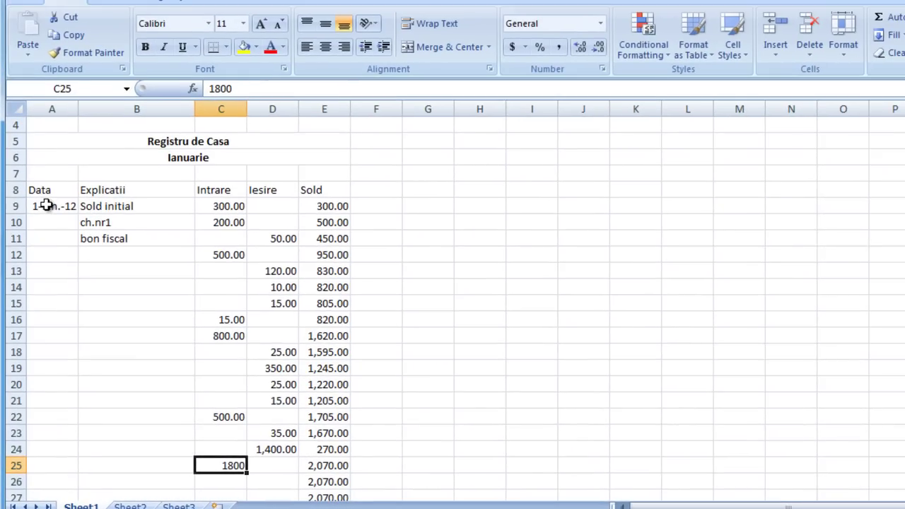
click(45, 205)
click(44, 223)
click(45, 256)
click(46, 271)
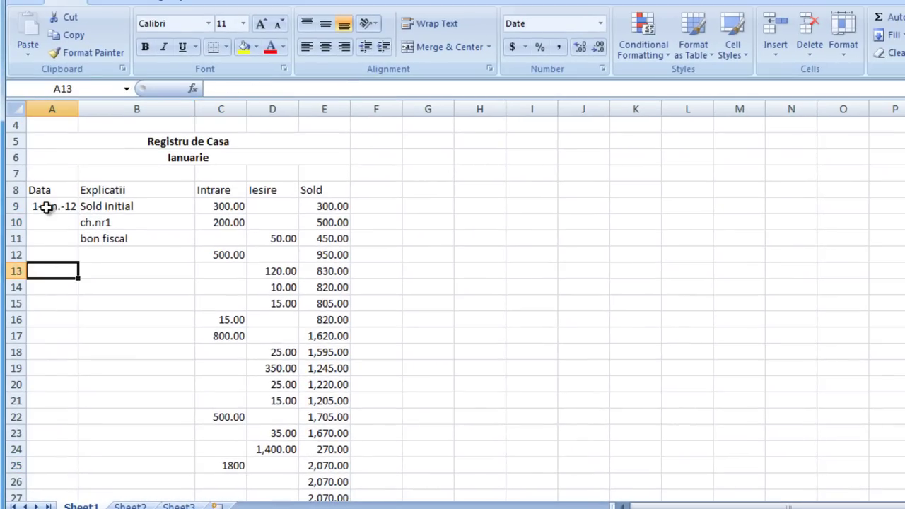
click(45, 206)
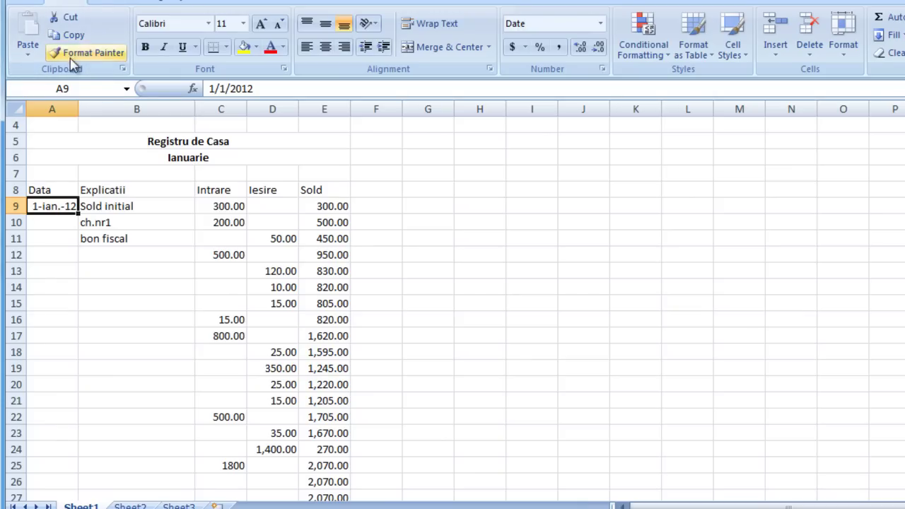
click(75, 35)
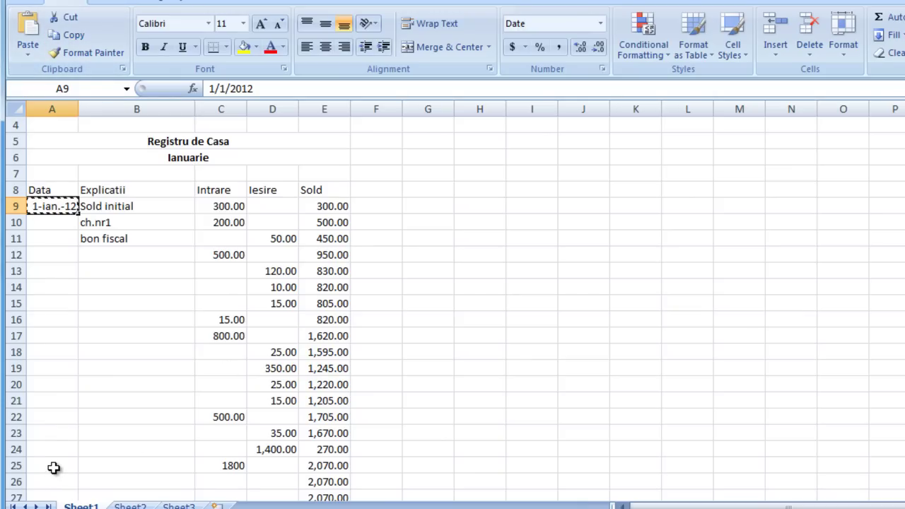
click(54, 467)
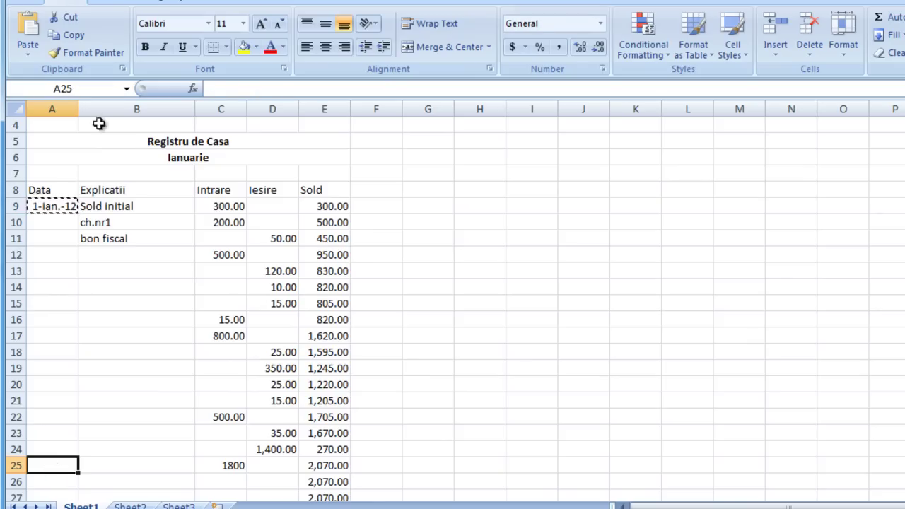
click(28, 39)
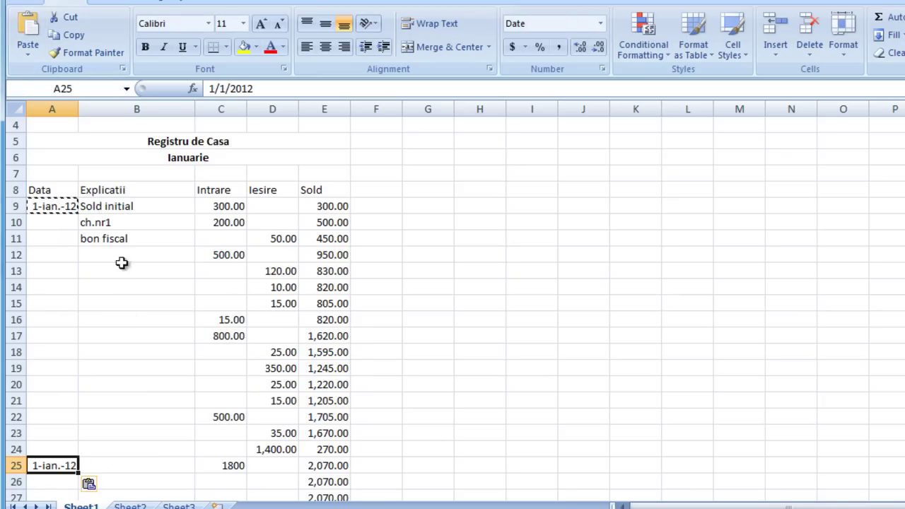
Copy A9's date again and paste it into A25 through the right-click menu
click(119, 236)
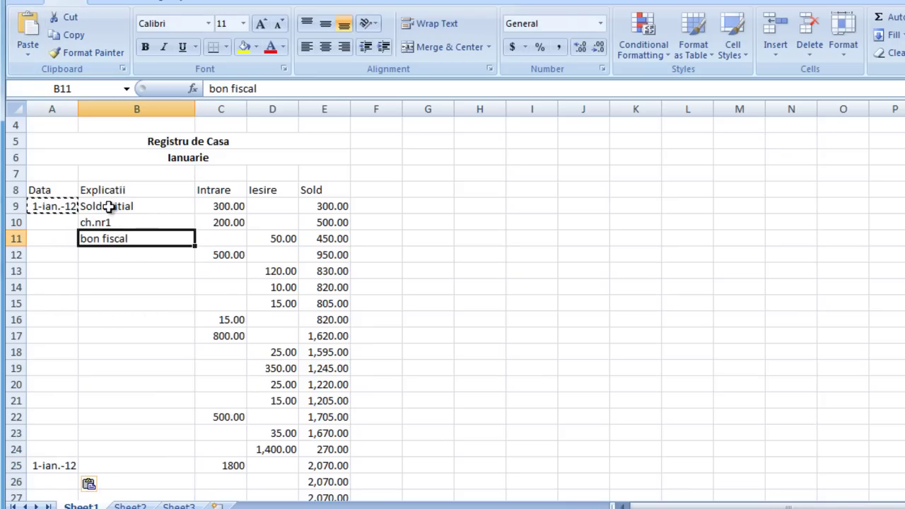
click(52, 206)
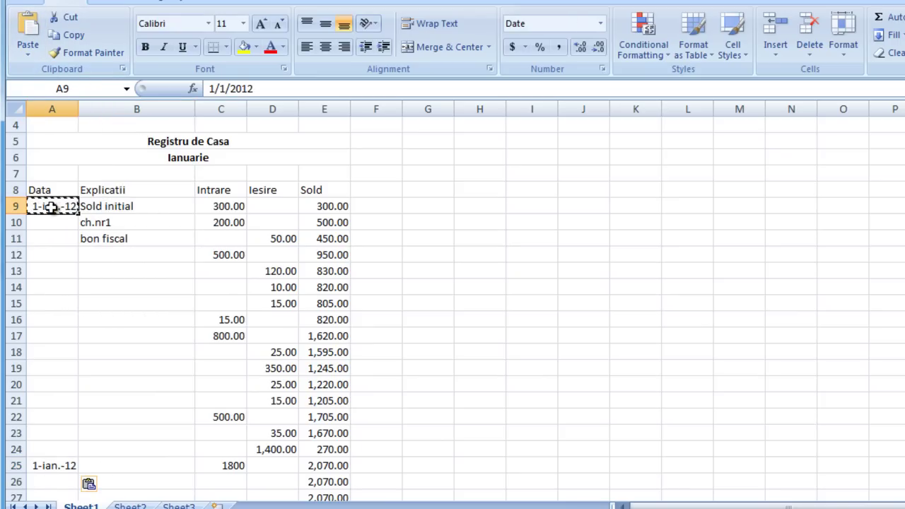
right_click(51, 206)
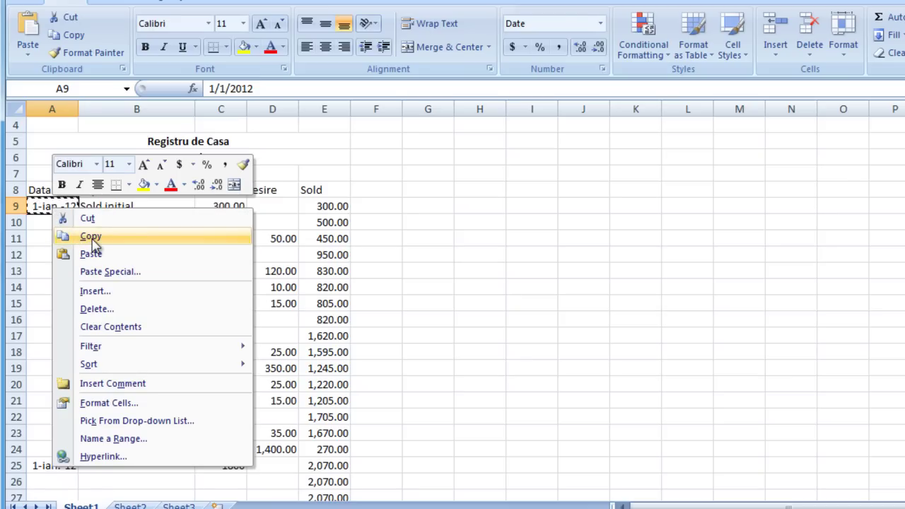
key(Escape)
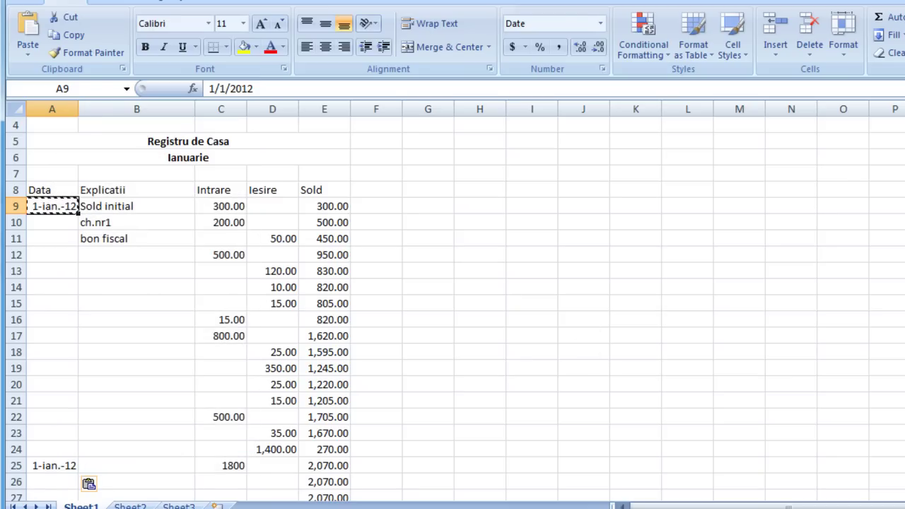
click(60, 465)
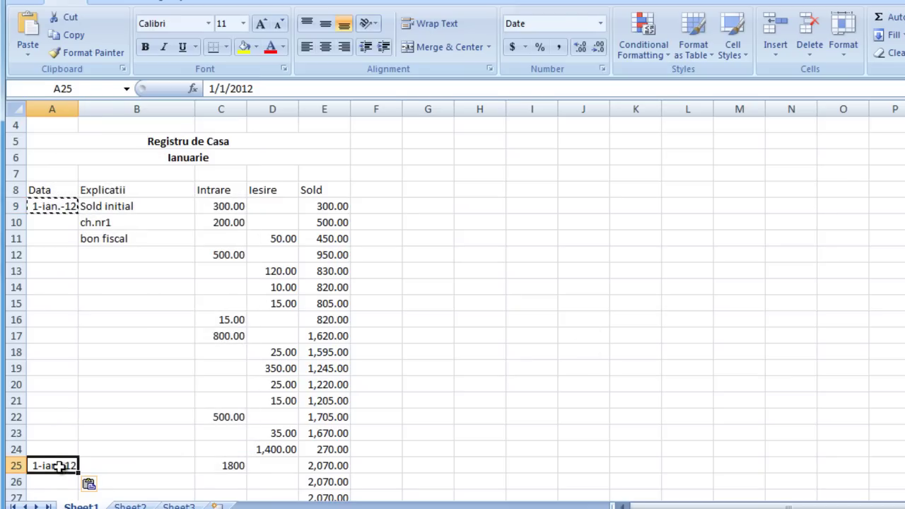
right_click(58, 465)
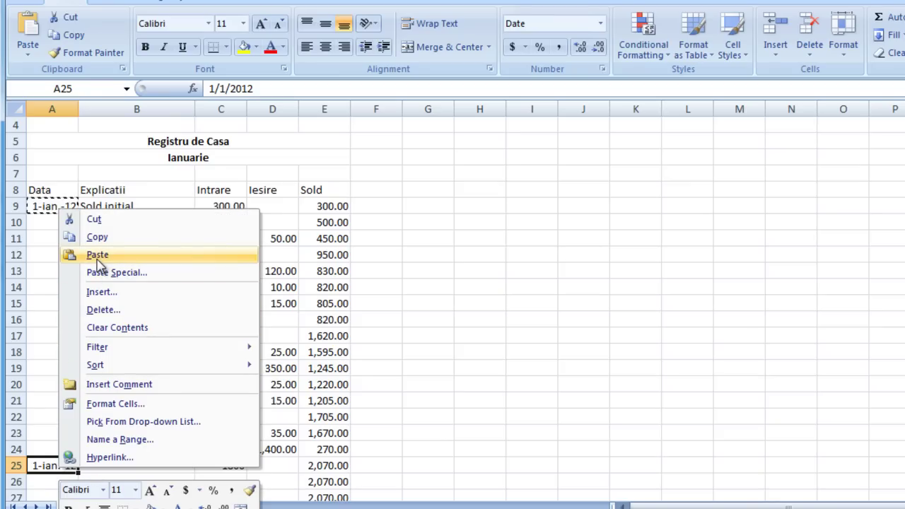
key(p)
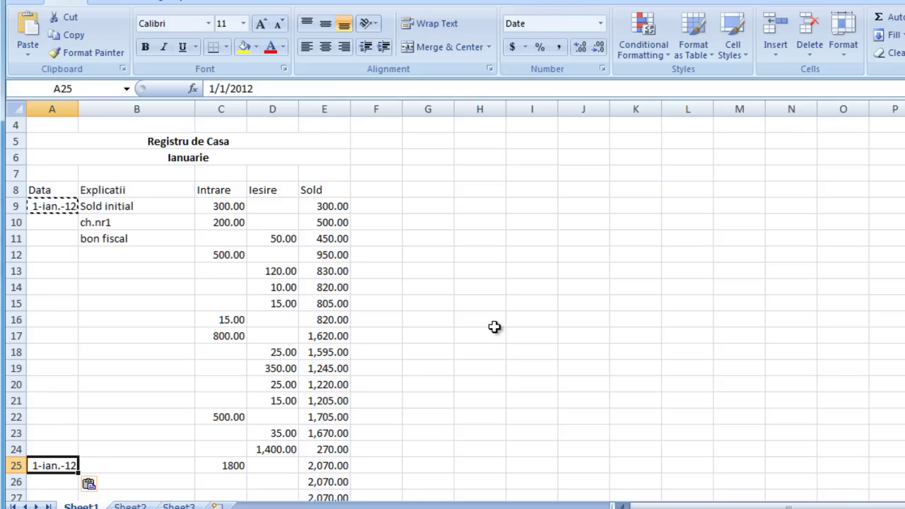
scroll(494, 326, down, 1)
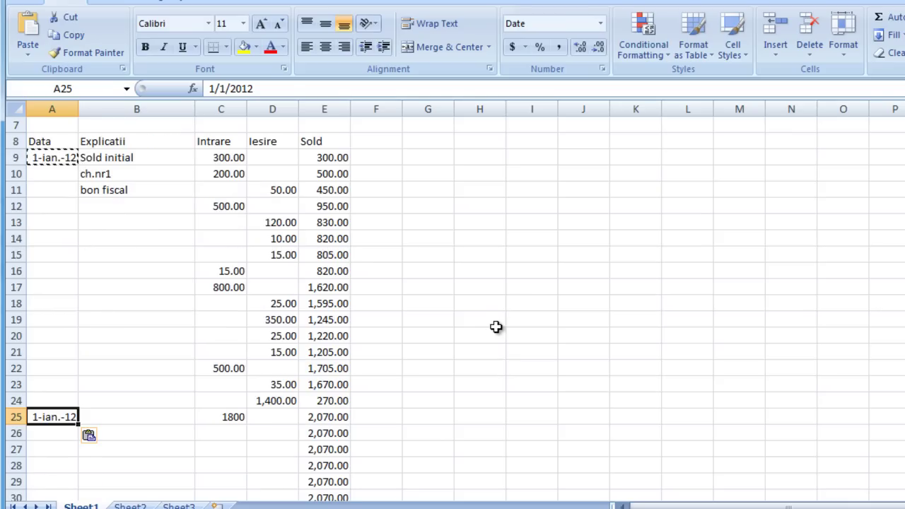
scroll(527, 367, down, 2)
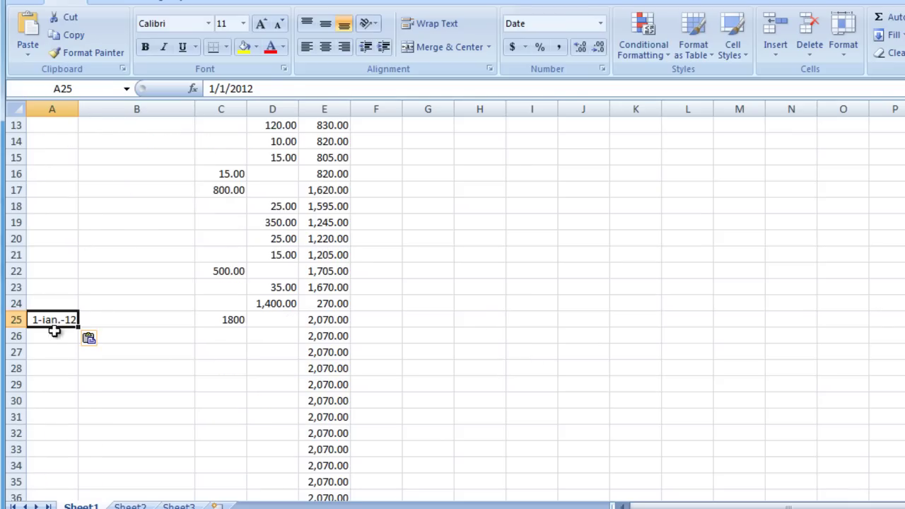
Make A25:E25 bold with Dark Blue, Text 2, Lighter 40% font colour
drag(44, 320, 344, 319)
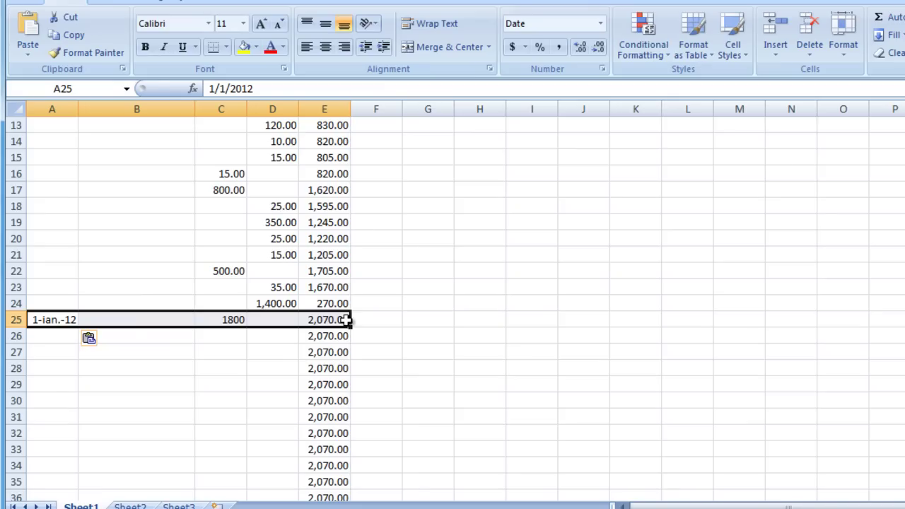
click(144, 49)
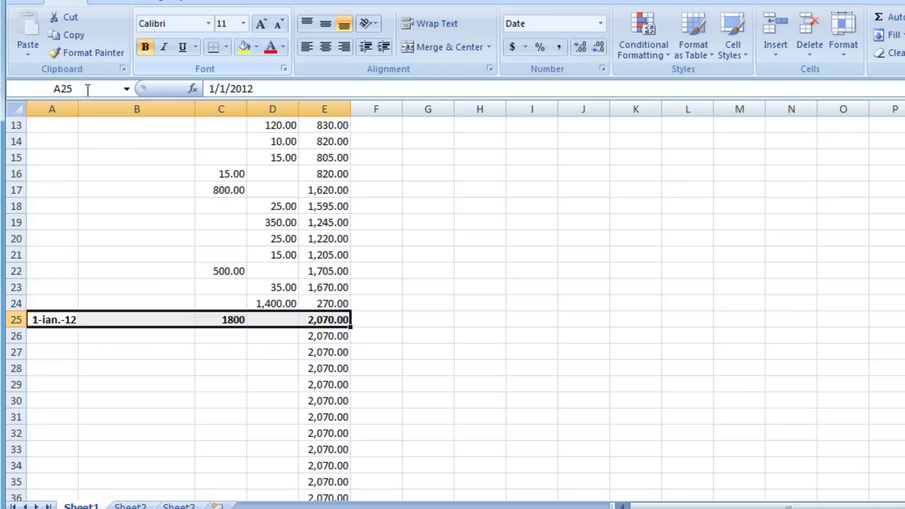
click(283, 48)
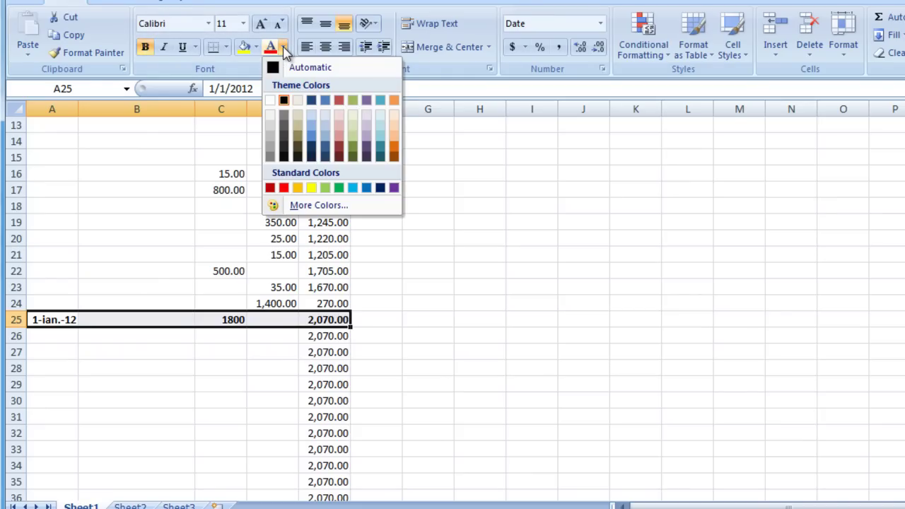
click(311, 141)
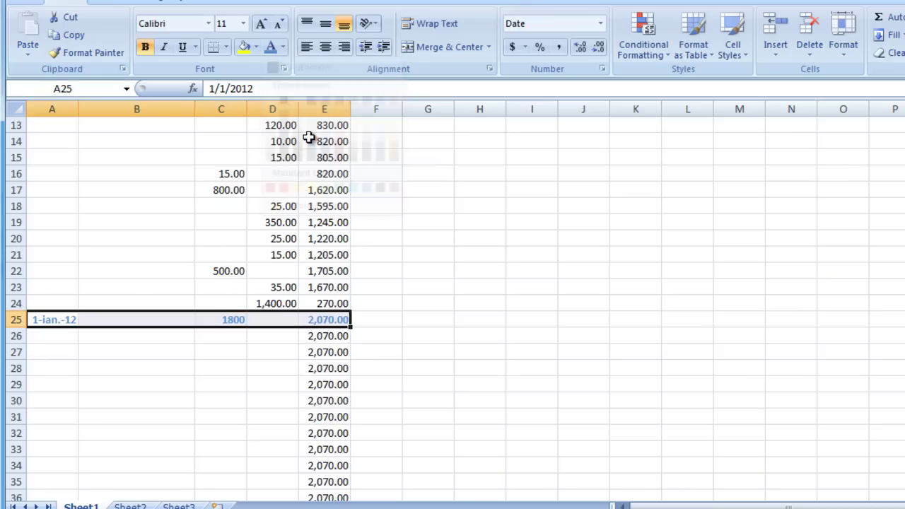
Review the recoloured row's E25 balance formula and A25 date
click(199, 379)
scroll(396, 315, up, 4)
scroll(402, 317, down, 2)
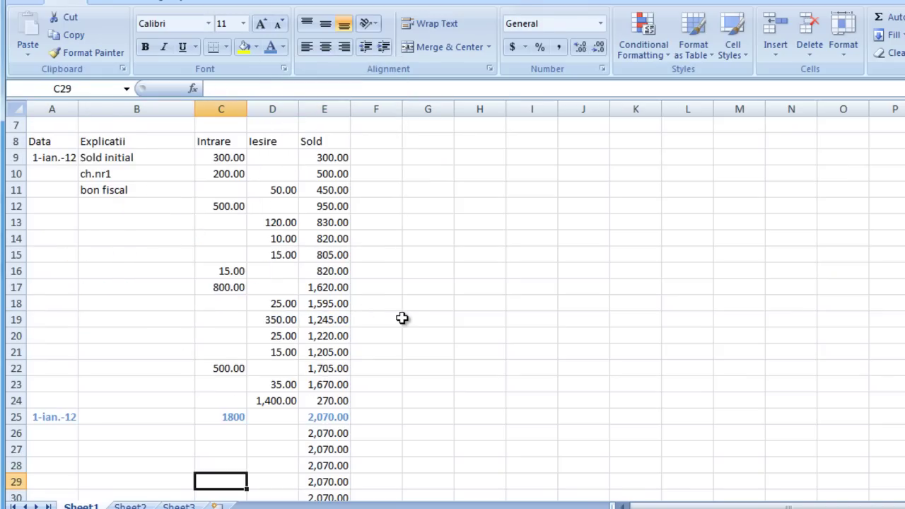
click(315, 419)
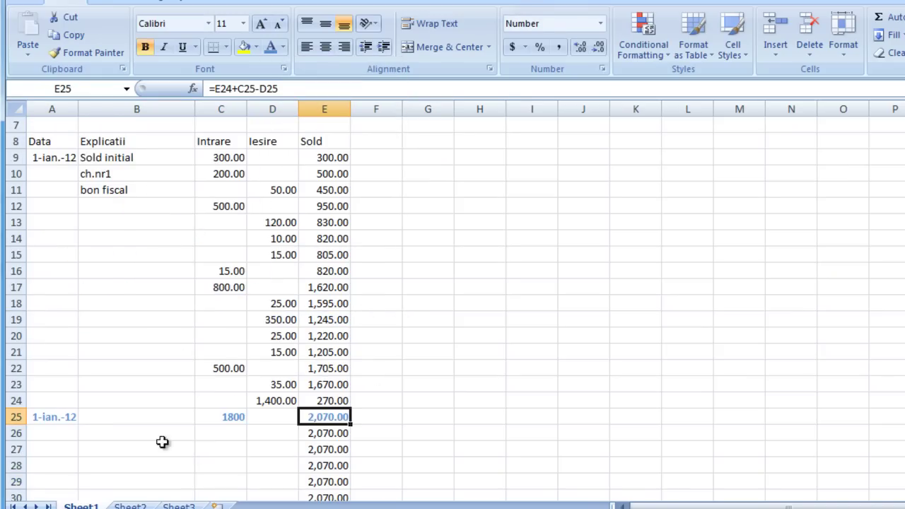
click(59, 419)
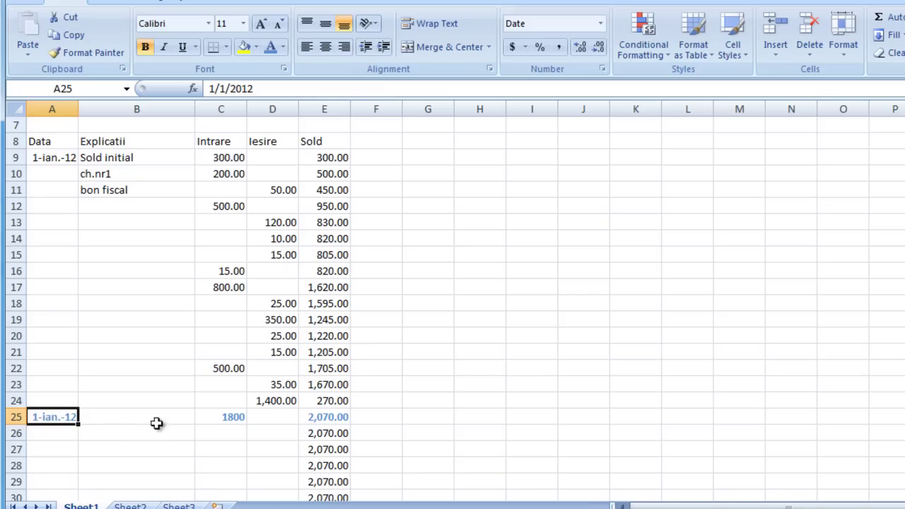
click(344, 419)
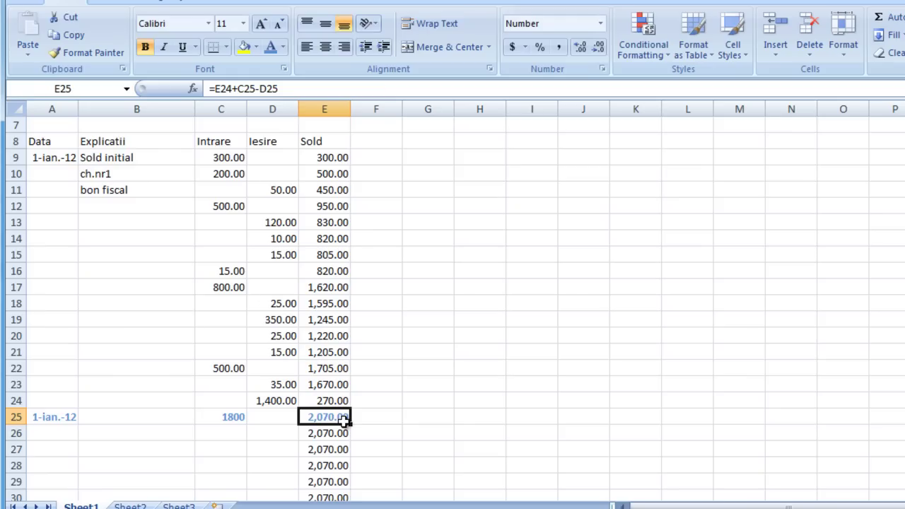
scroll(152, 246, up, 2)
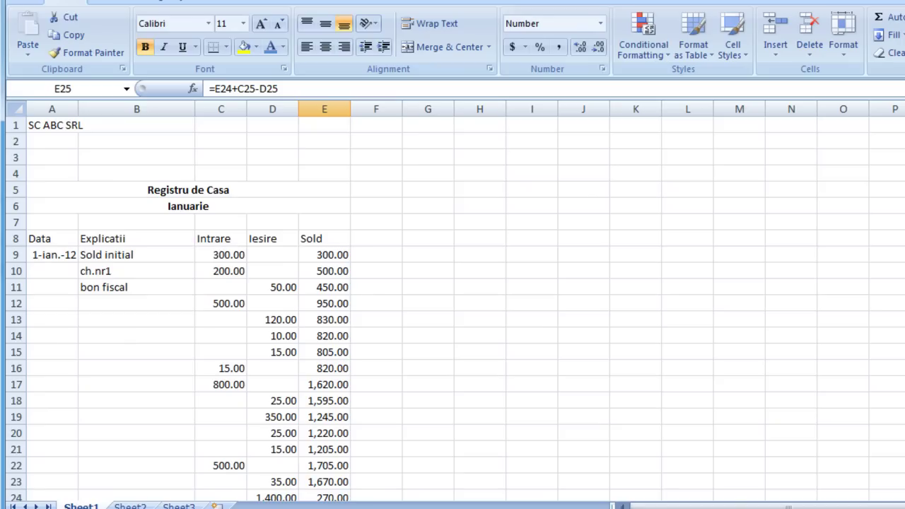
scroll(360, 277, down, 3)
scroll(364, 277, down, 8)
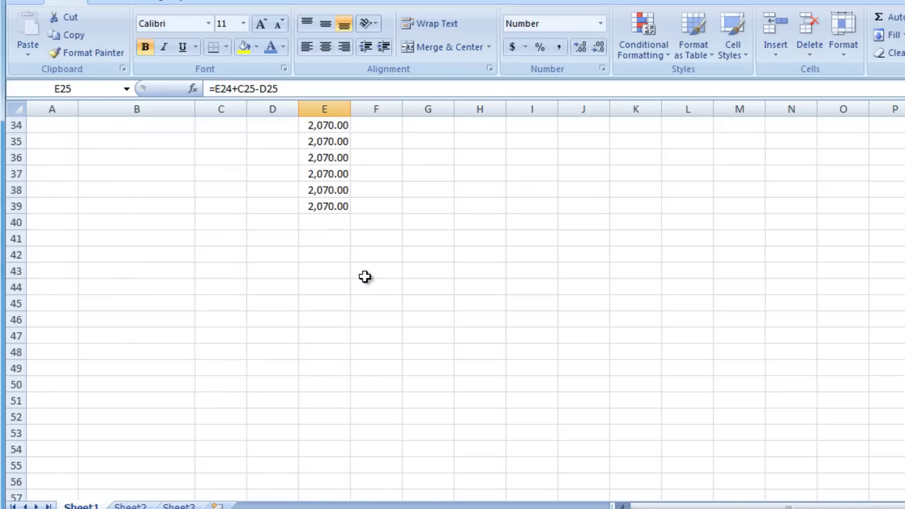
scroll(364, 276, up, 4)
scroll(357, 289, up, 2)
scroll(358, 299, up, 3)
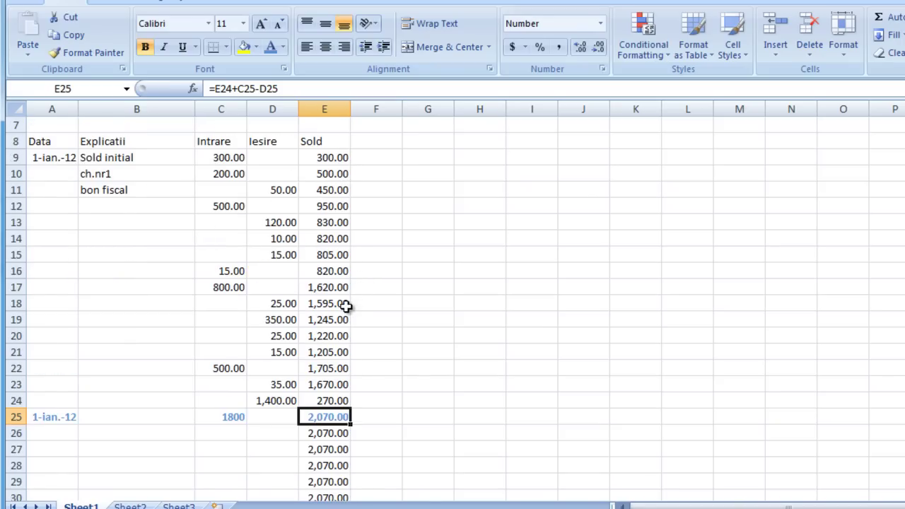
scroll(345, 305, down, 4)
scroll(340, 264, down, 5)
scroll(337, 327, down, 4)
scroll(337, 327, up, 1)
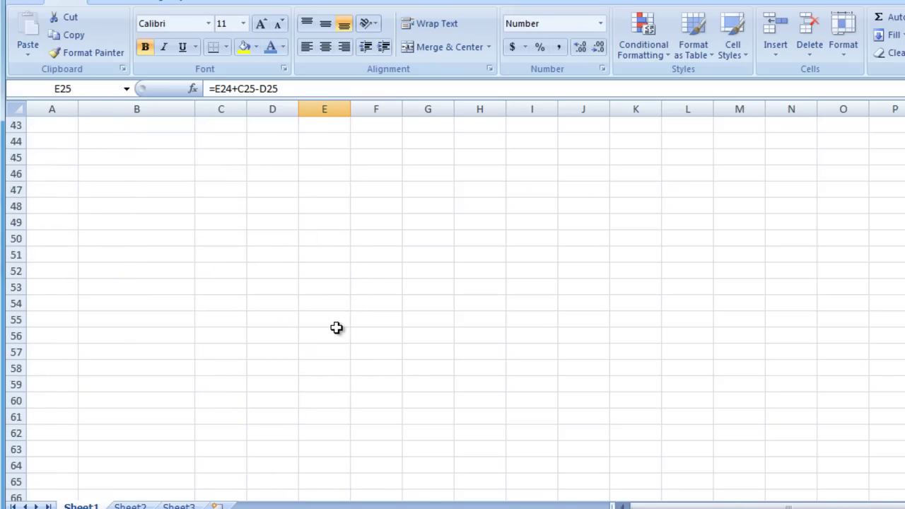
scroll(336, 328, up, 10)
scroll(337, 327, up, 4)
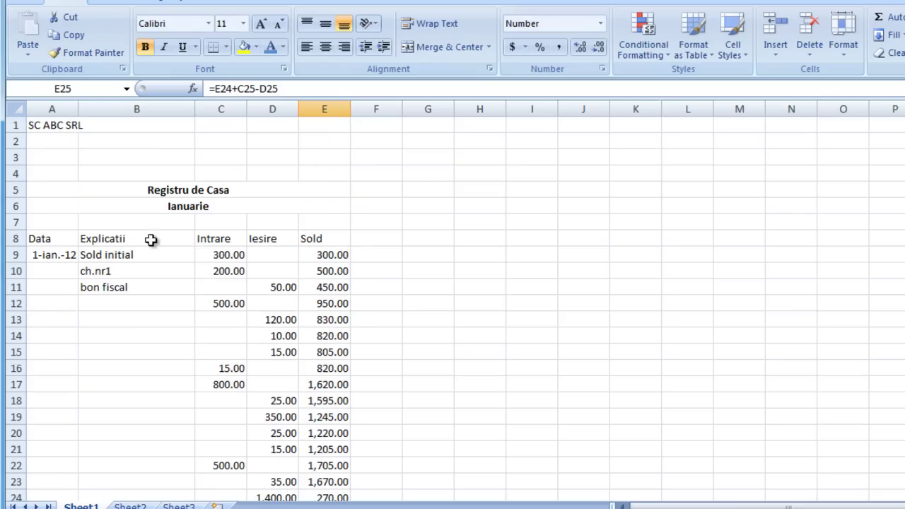
scroll(386, 403, down, 4)
scroll(387, 405, down, 3)
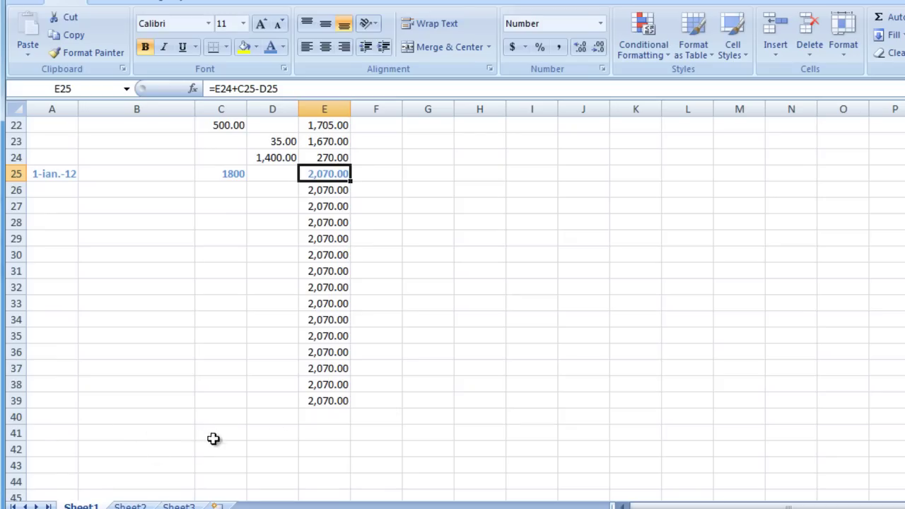
click(224, 419)
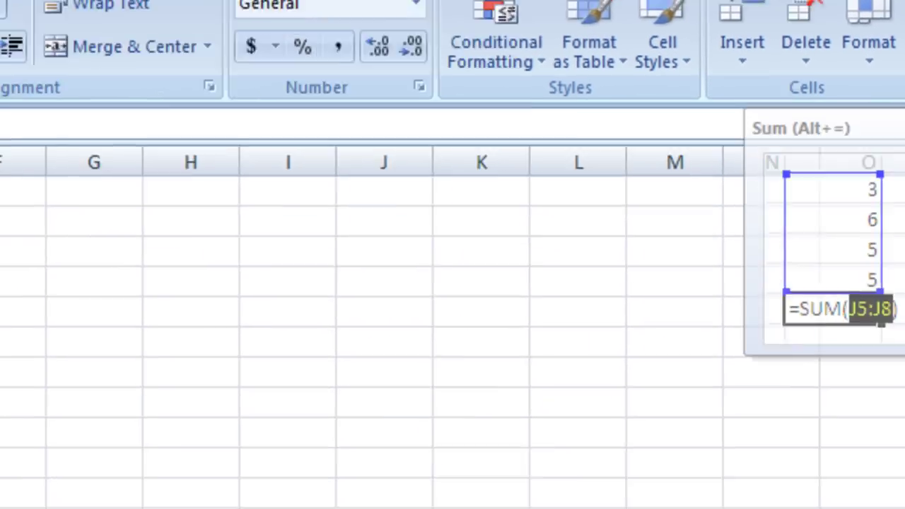
Insert a SUM in C40 and set its range to C9:C39, giving 4,115.00
click(650, 102)
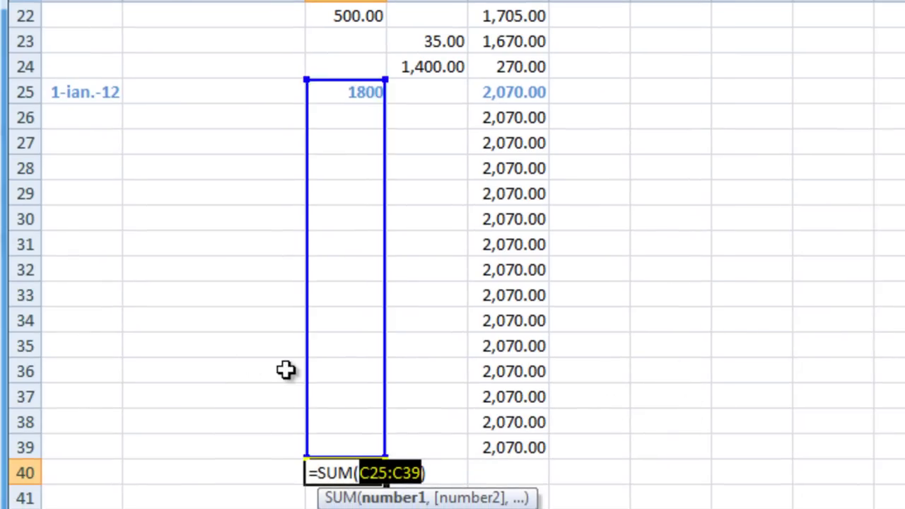
scroll(475, 443, up, 2)
scroll(475, 443, down, 2)
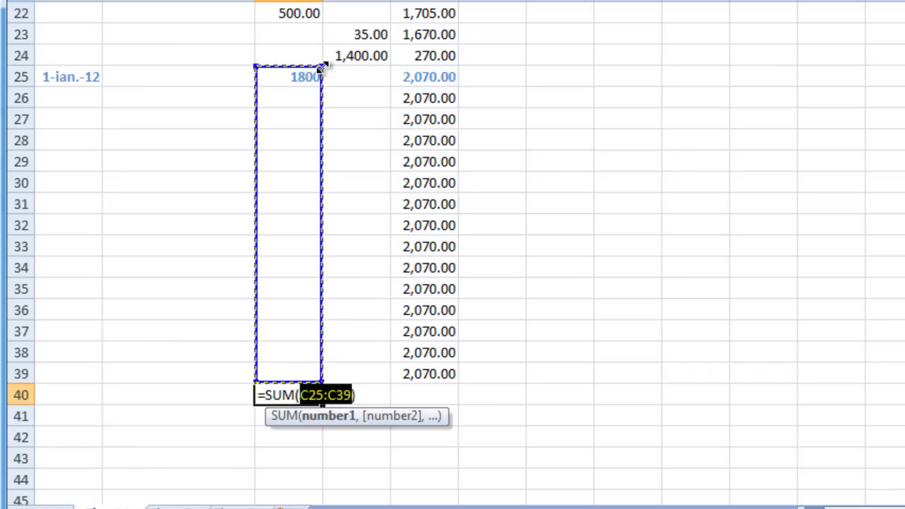
click(322, 68)
mouse_move(322, 67)
mouse_down()
mouse_move(322, 25)
mouse_move(316, 80)
mouse_up()
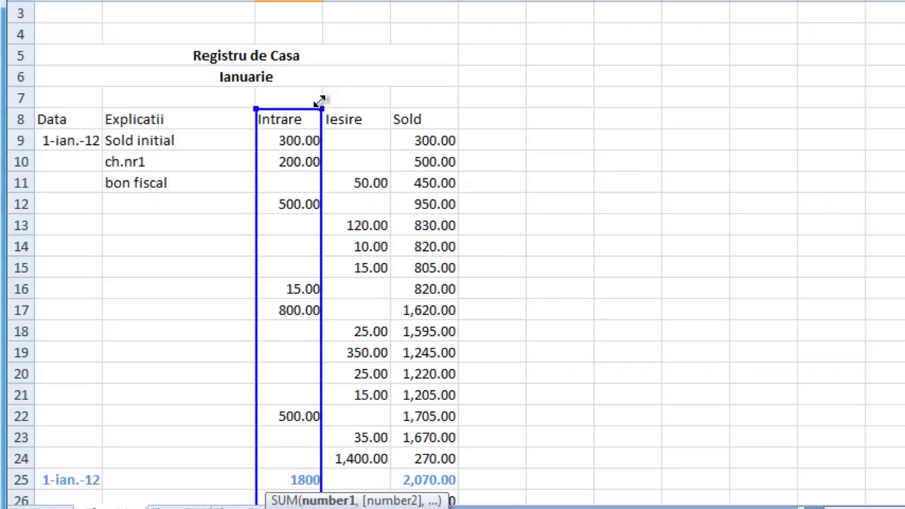
drag(316, 80, 321, 129)
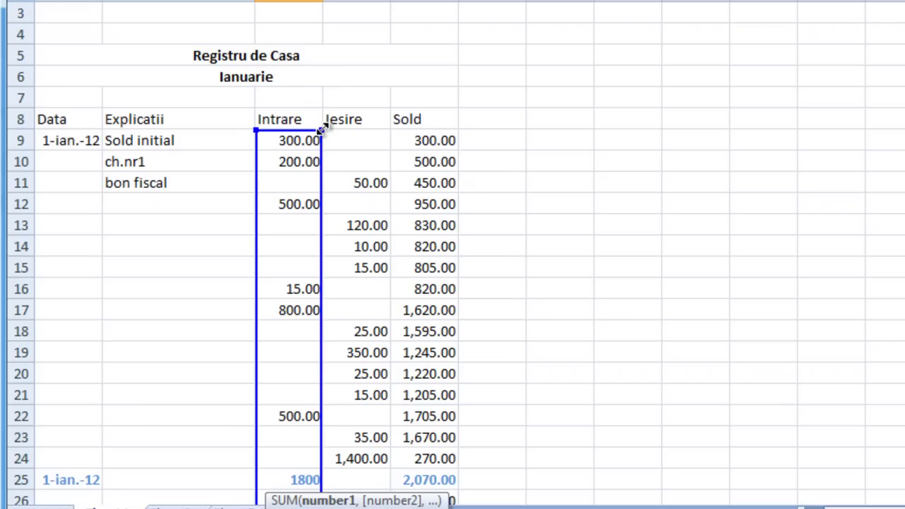
scroll(653, 244, down, 2)
scroll(653, 244, down, 2)
scroll(652, 244, down, 4)
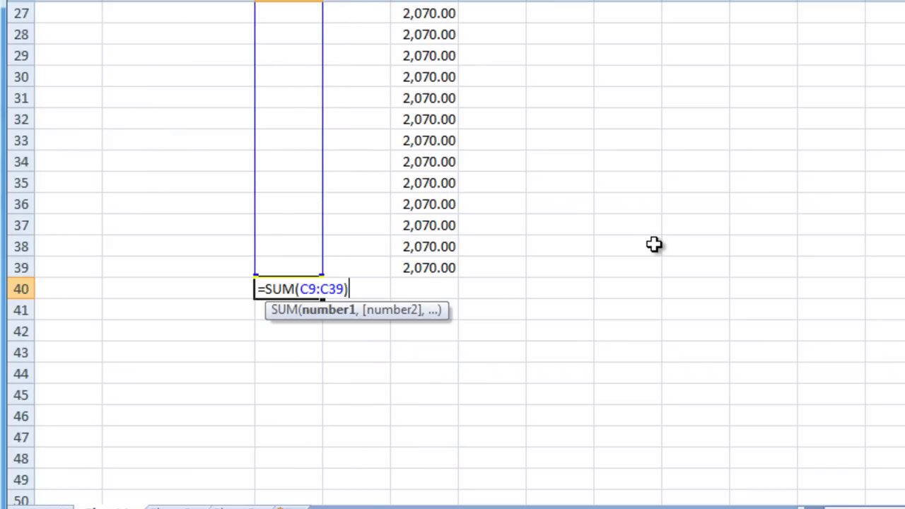
key(Return)
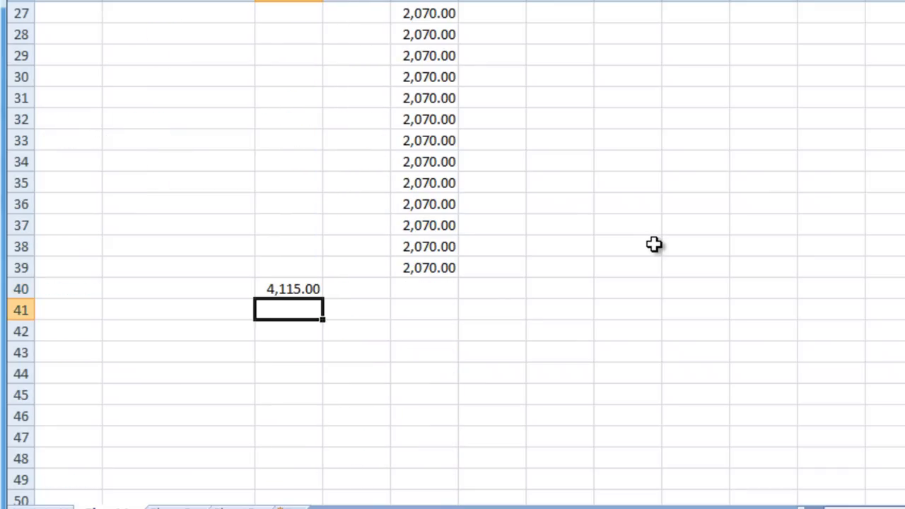
Reselect C40 to check the 4,115.00 Intrare total
scroll(271, 323, up, 4)
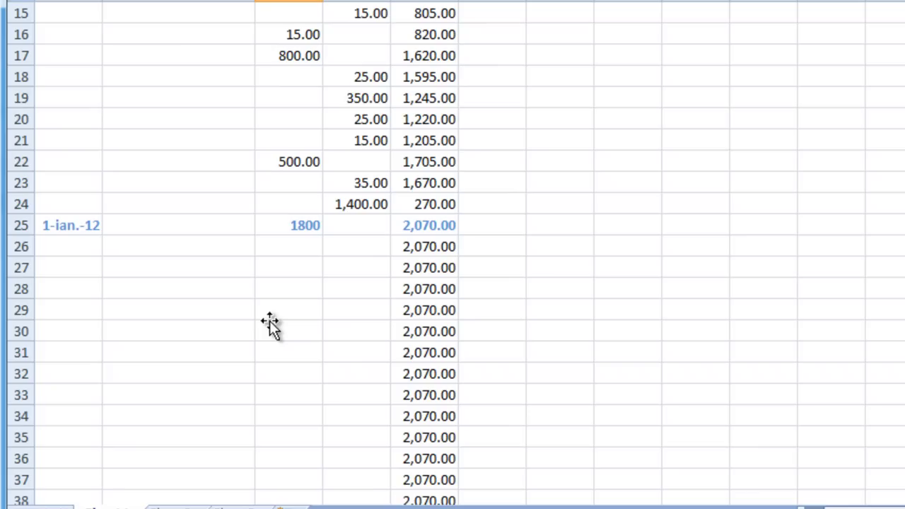
scroll(263, 320, down, 4)
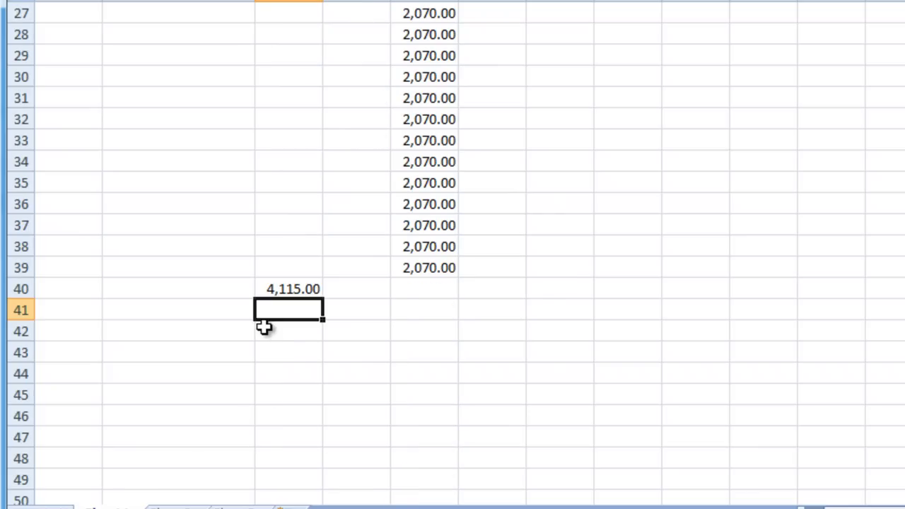
scroll(265, 323, up, 4)
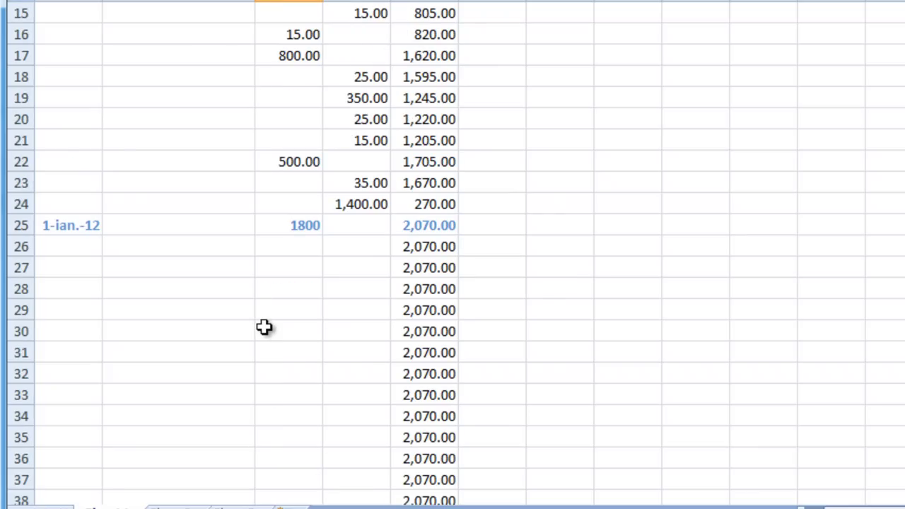
scroll(263, 327, up, 5)
scroll(265, 327, down, 7)
scroll(267, 315, down, 2)
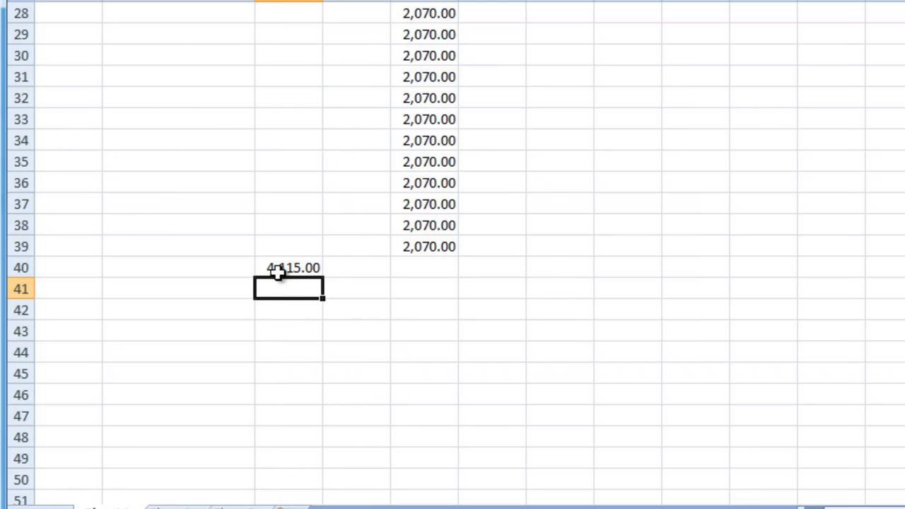
click(279, 268)
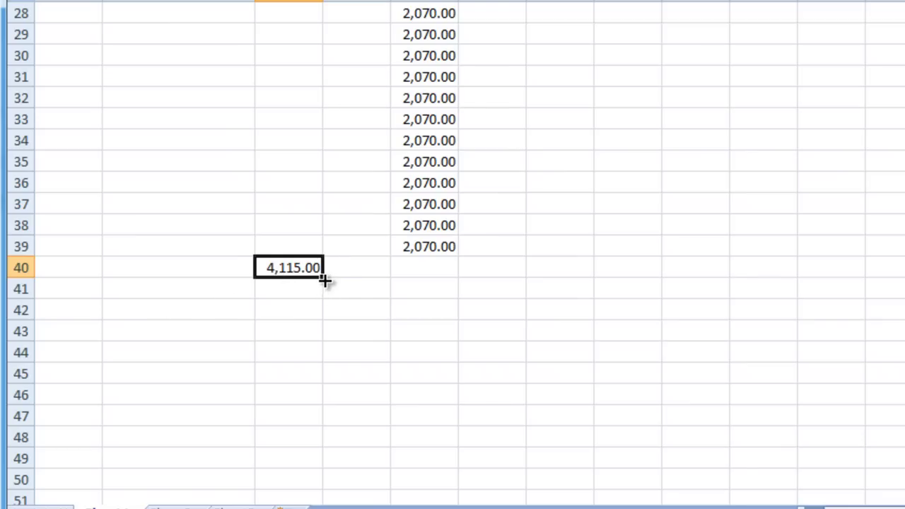
Copy the C40 SUM formula into D40 to total the Iesire column as 2,045.00
drag(324, 280, 359, 282)
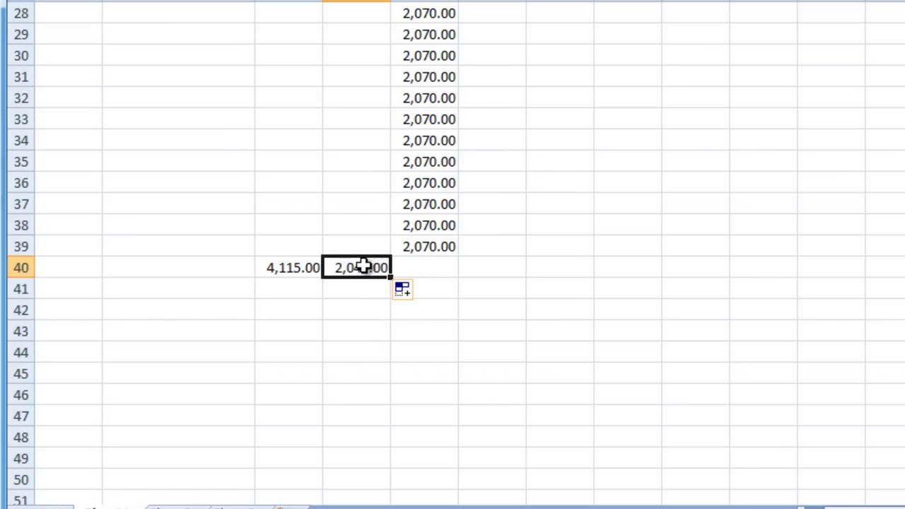
double_click(362, 266)
click(551, 334)
click(359, 268)
double_click(359, 269)
scroll(719, 296, up, 2)
scroll(718, 297, up, 7)
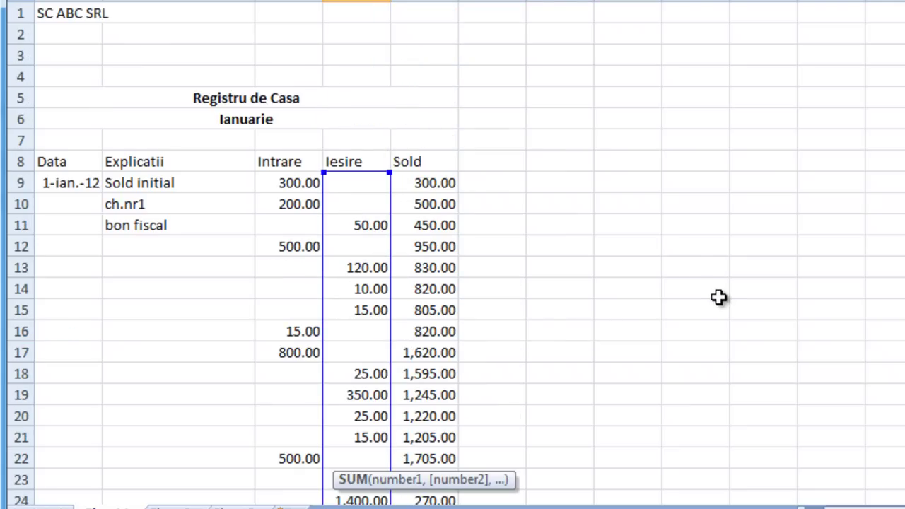
scroll(709, 298, down, 6)
scroll(710, 299, down, 2)
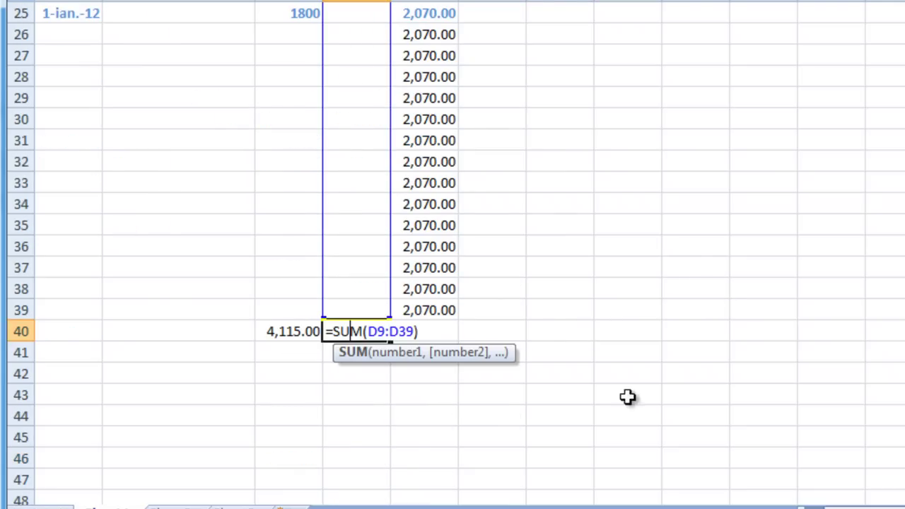
key(Return)
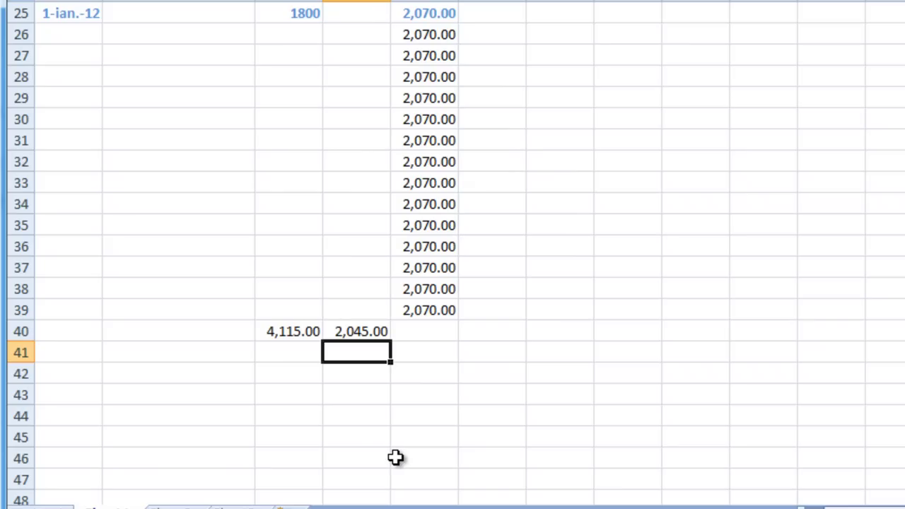
Enter the label 'Total' in cell B40
click(74, 336)
click(163, 327)
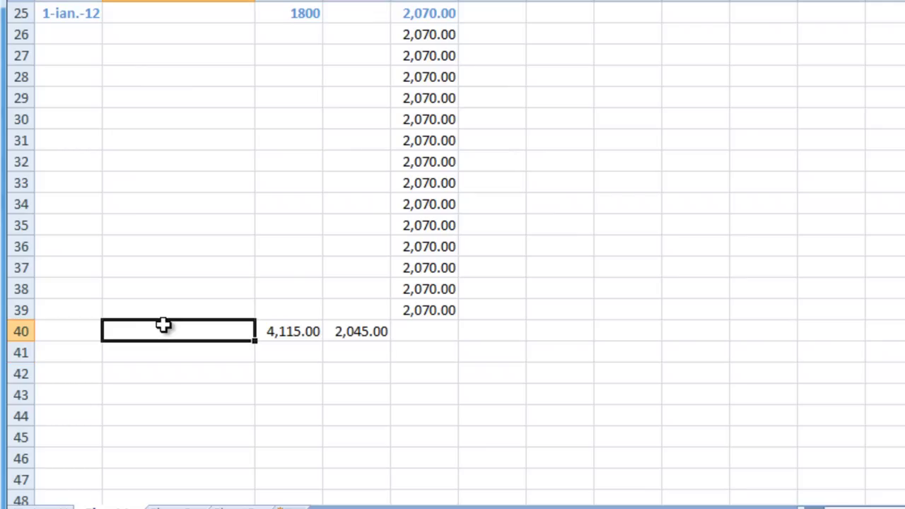
text(Total)
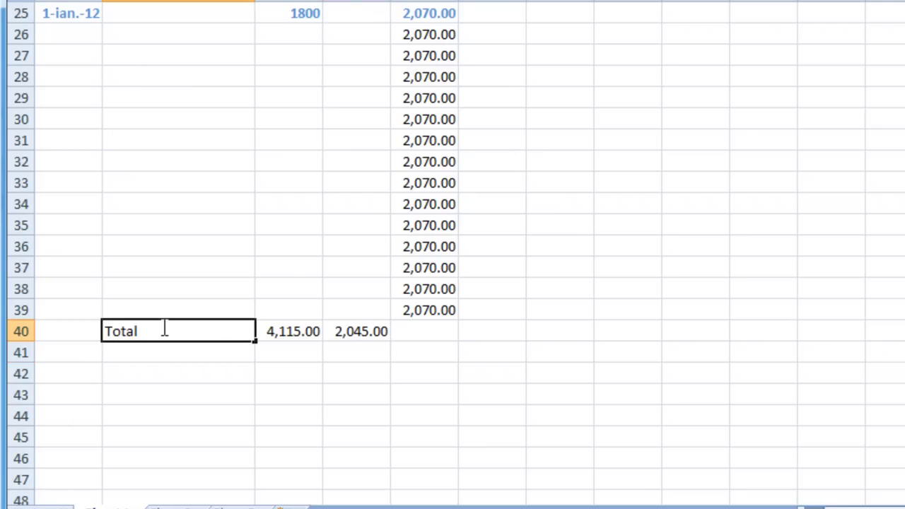
key(Return)
Make B40:D40 bold with an olive green font colour
drag(127, 329, 364, 329)
key(ctrl+b)
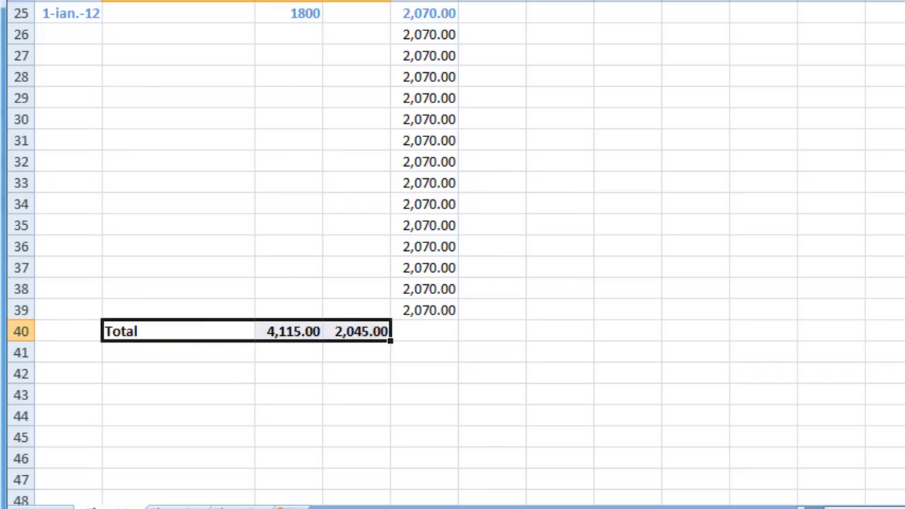
key(alt+h)
key(f)
key(c)
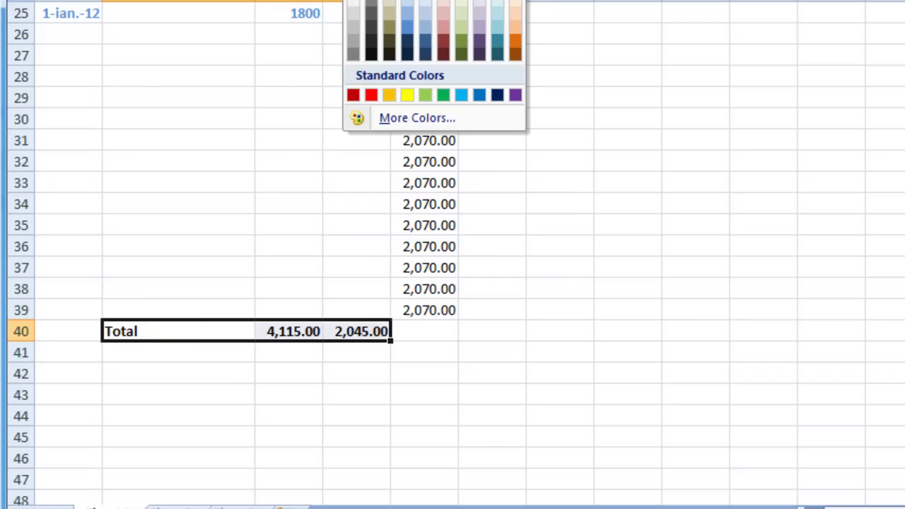
click(462, 46)
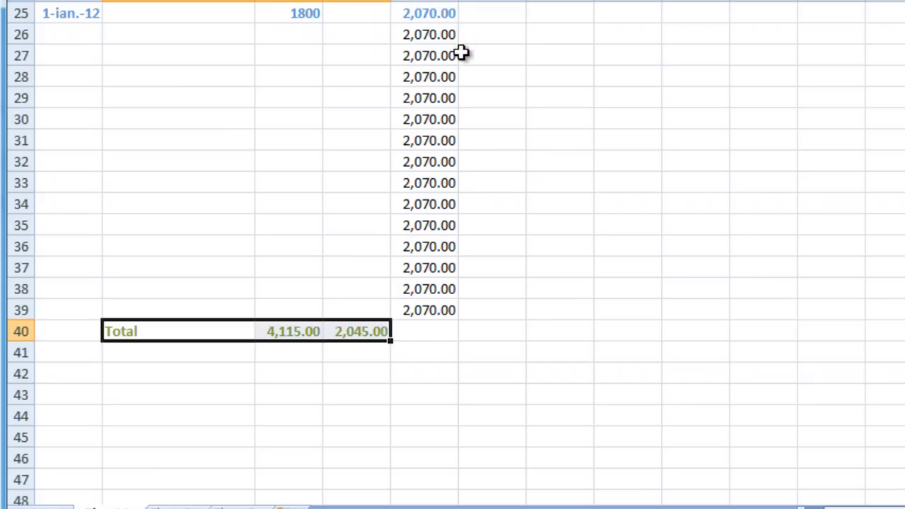
Enter =C40-D40 in E40 to show the 2,070.00 closing balance
click(442, 332)
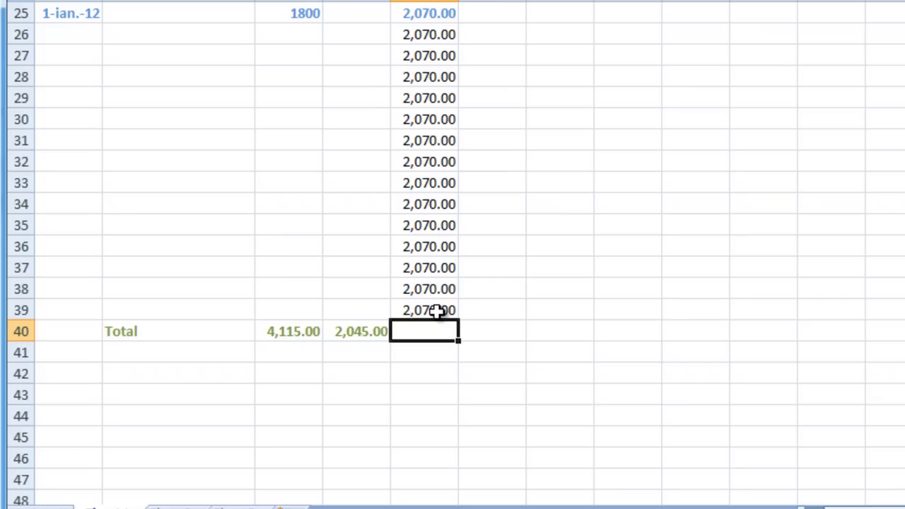
text(=)
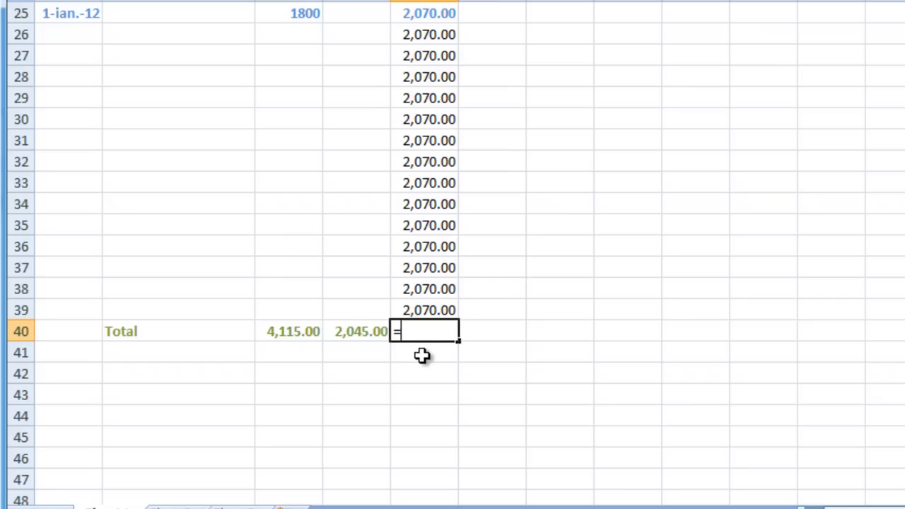
click(290, 332)
text(-)
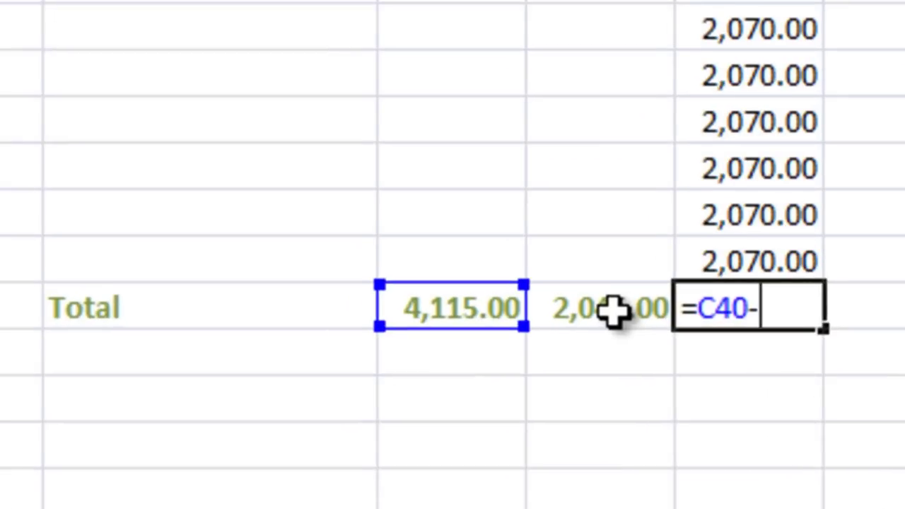
click(611, 311)
key(Return)
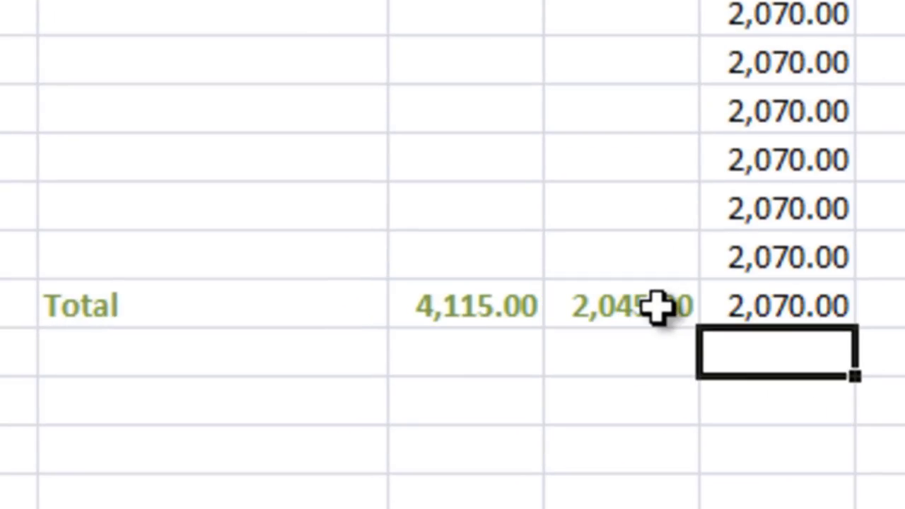
click(803, 300)
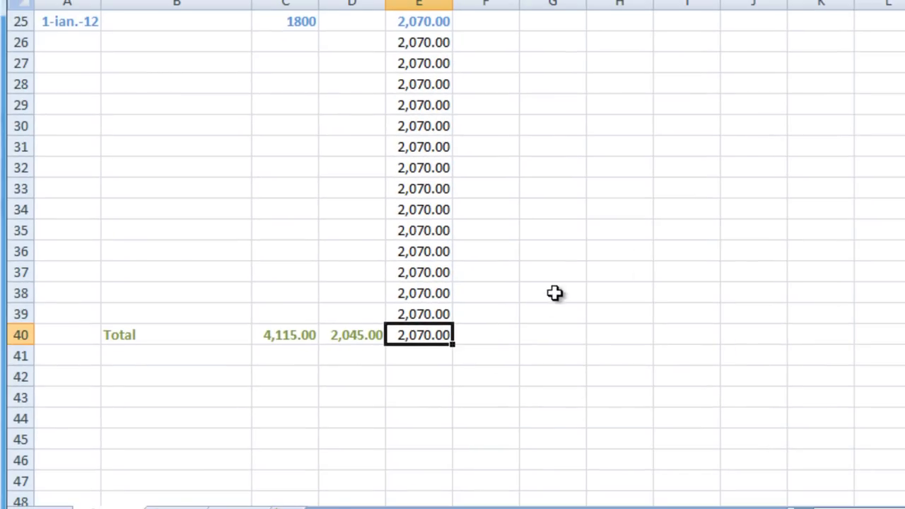
scroll(503, 291, up, 3)
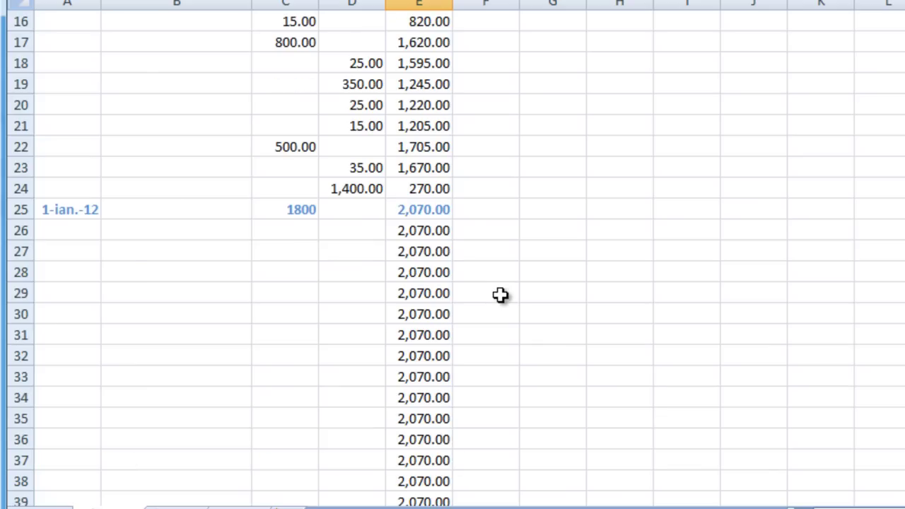
scroll(499, 295, down, 4)
scroll(491, 304, up, 8)
scroll(492, 305, up, 1)
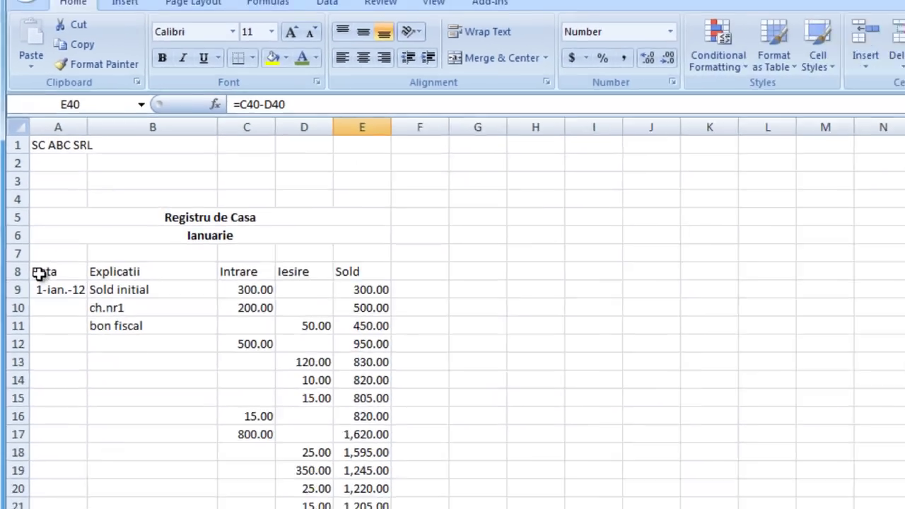
Fill the header row A8:E8 with yellow
click(37, 240)
drag(37, 241, 314, 239)
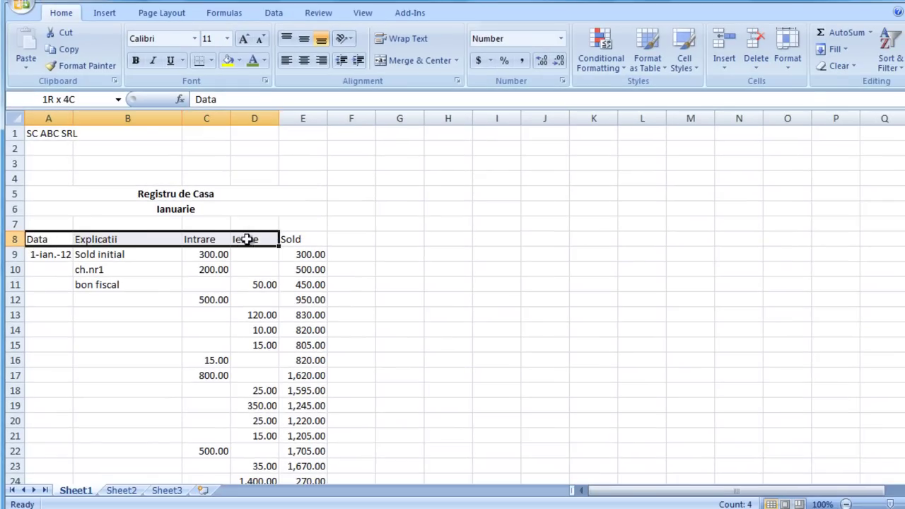
click(228, 60)
Fill the entry rows A9:E39 with light orange
mouse_move(40, 255)
mouse_down()
mouse_move(318, 413)
mouse_move(310, 503)
mouse_up()
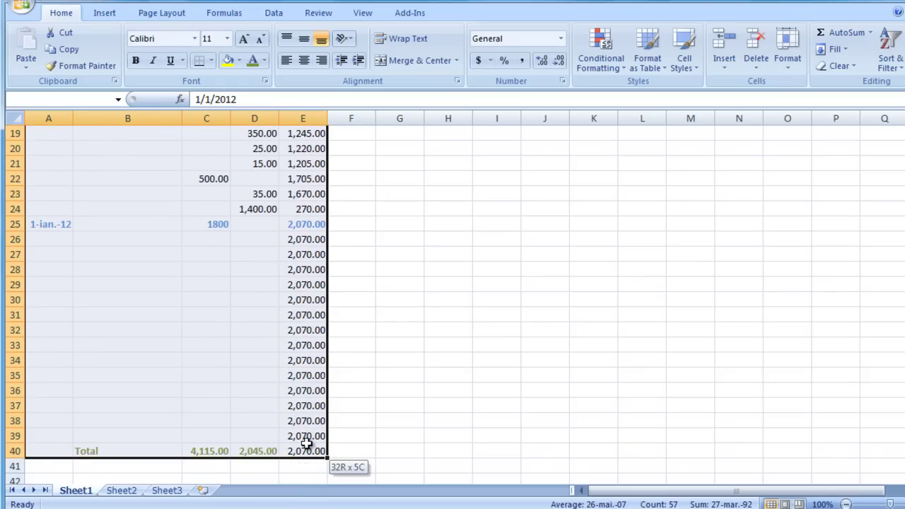
drag(309, 503, 305, 435)
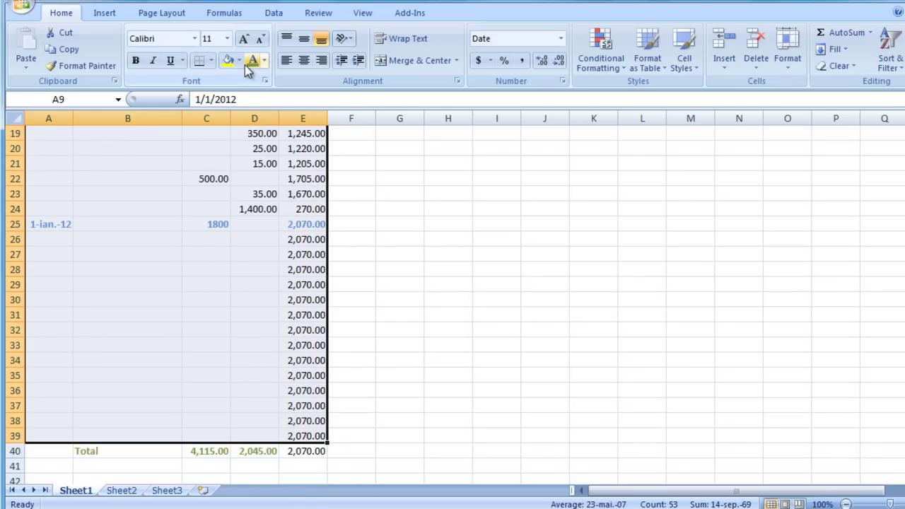
click(264, 61)
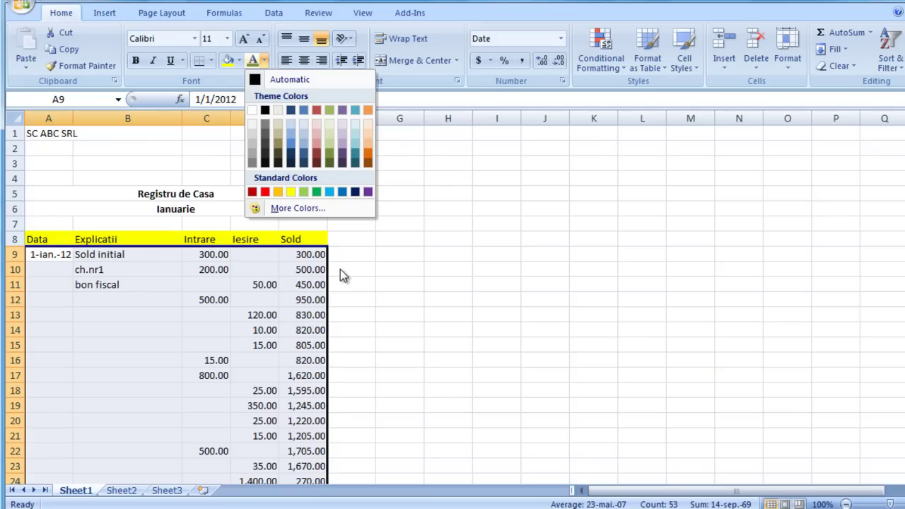
click(240, 61)
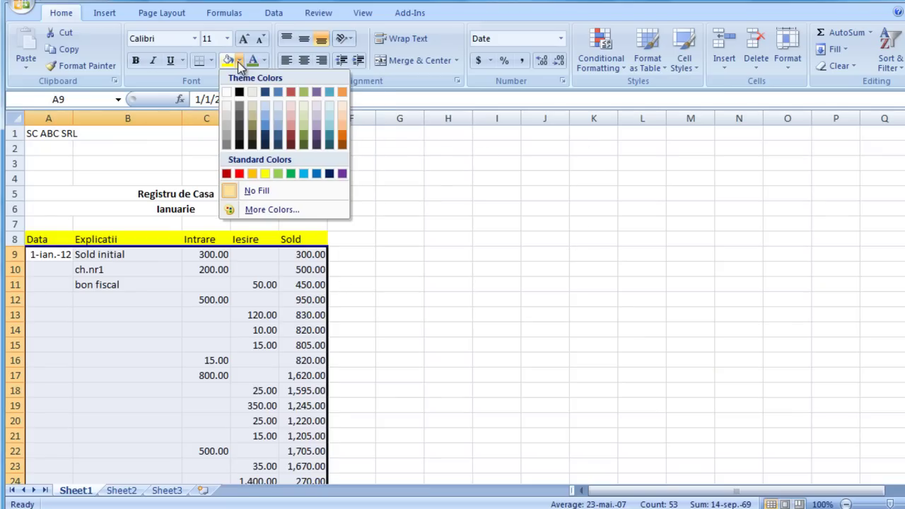
click(342, 123)
click(417, 343)
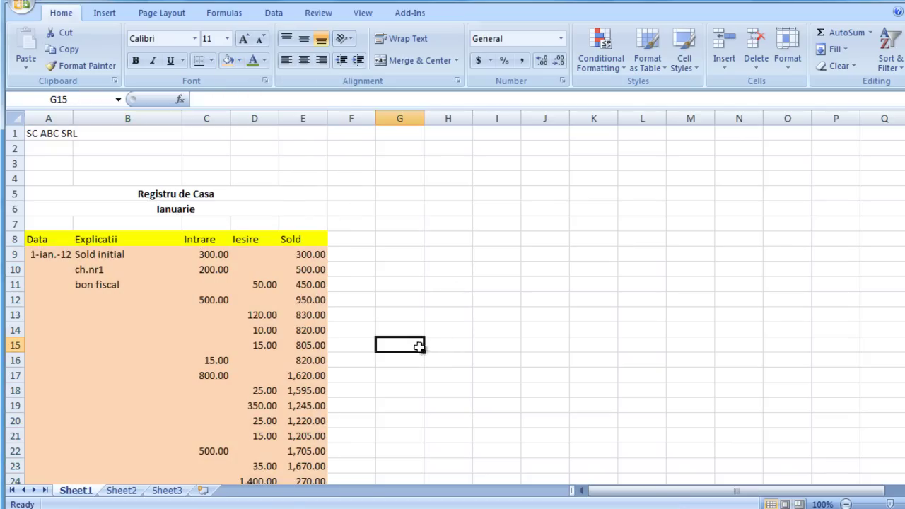
scroll(424, 353, down, 3)
Give cells A40:E40 a light grey theme fill
scroll(423, 352, down, 5)
scroll(422, 352, down, 1)
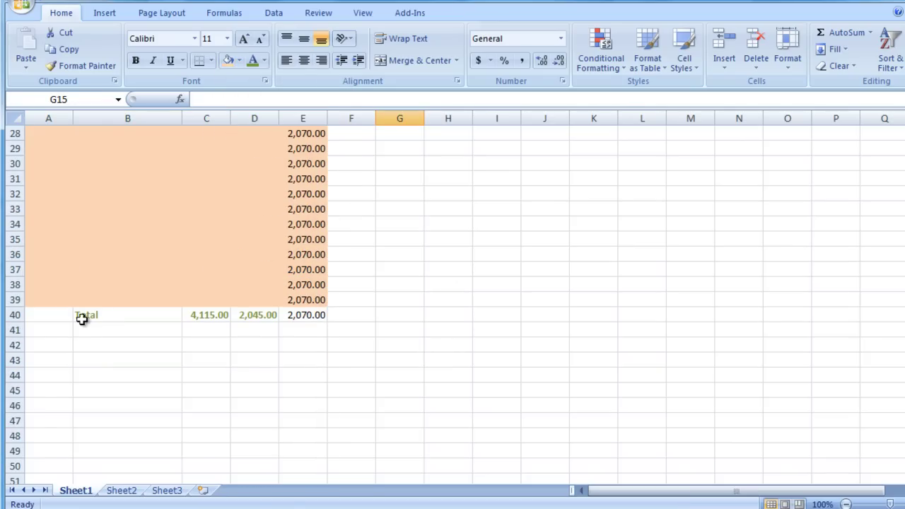
drag(53, 315, 305, 315)
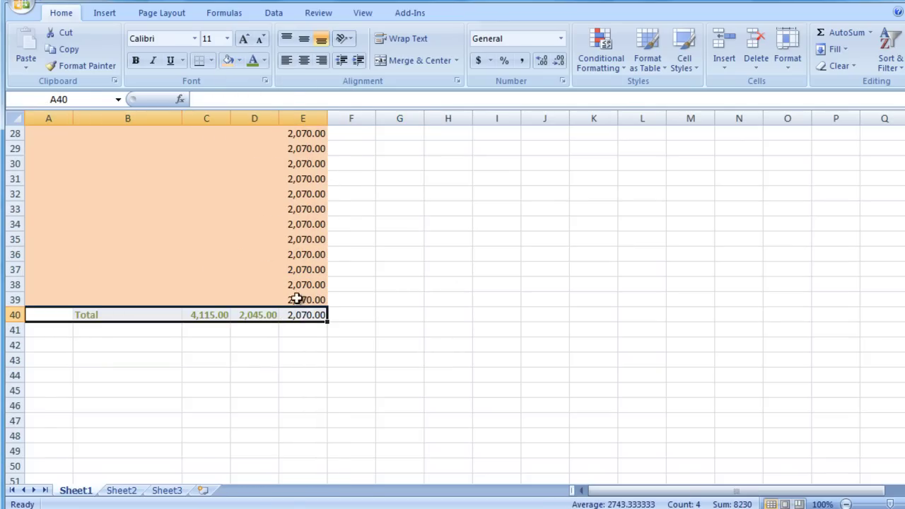
click(265, 63)
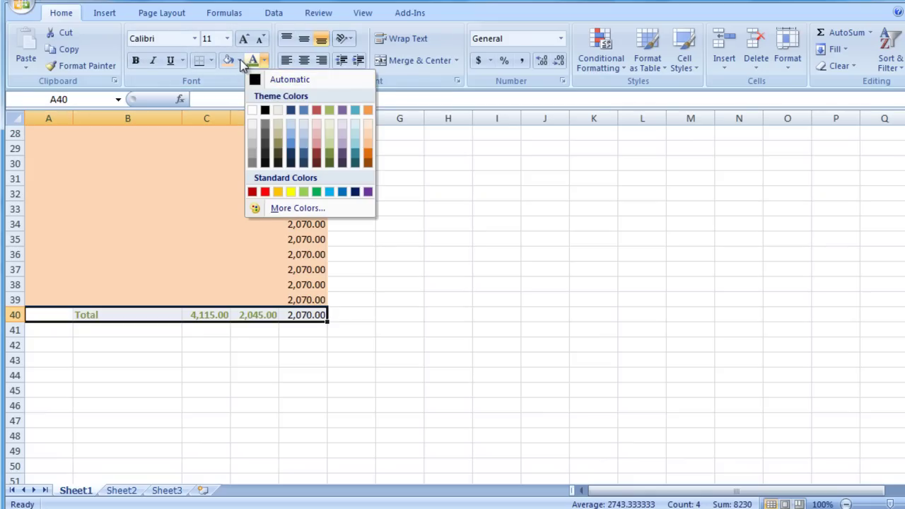
click(239, 62)
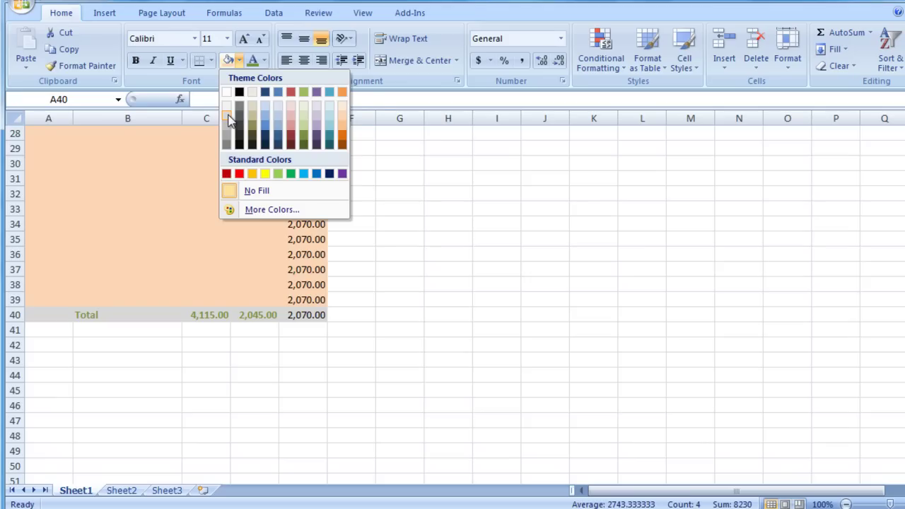
click(228, 119)
click(327, 419)
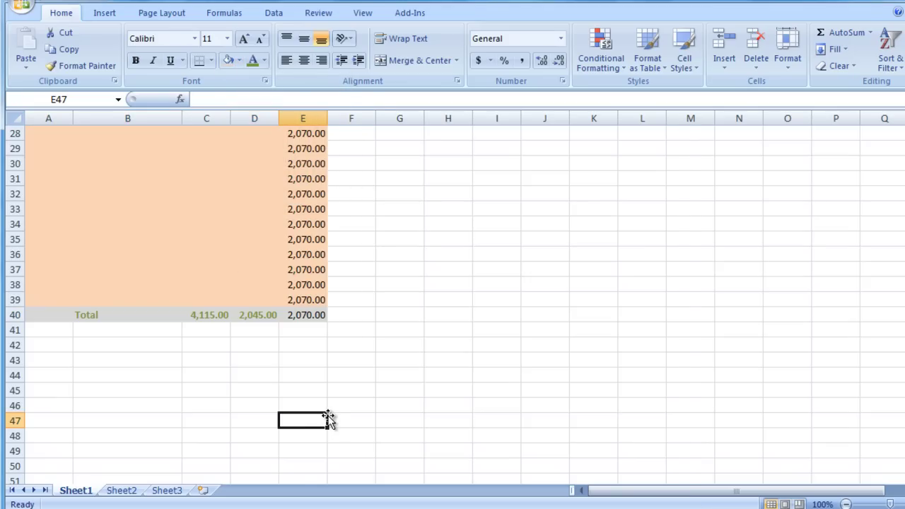
scroll(328, 420, up, 8)
scroll(327, 420, up, 1)
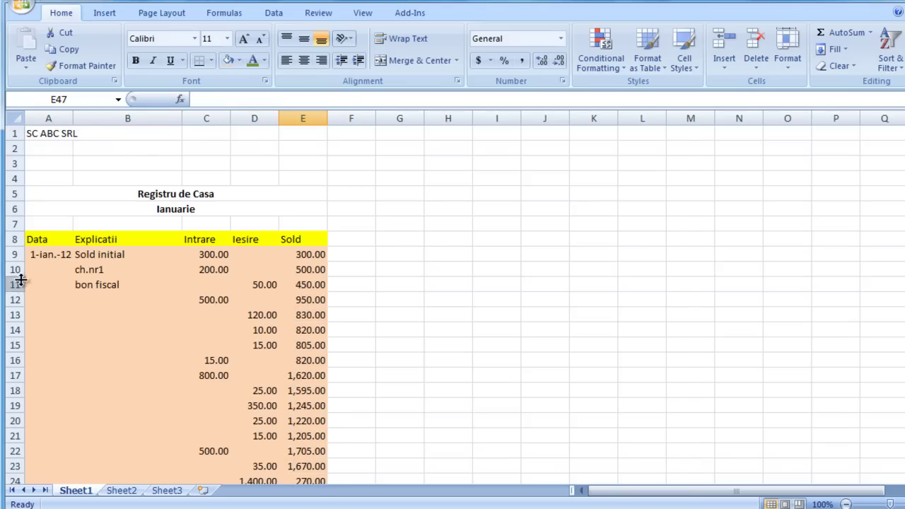
Put a Thick Box Border around the header row A8:E8
drag(36, 239, 291, 243)
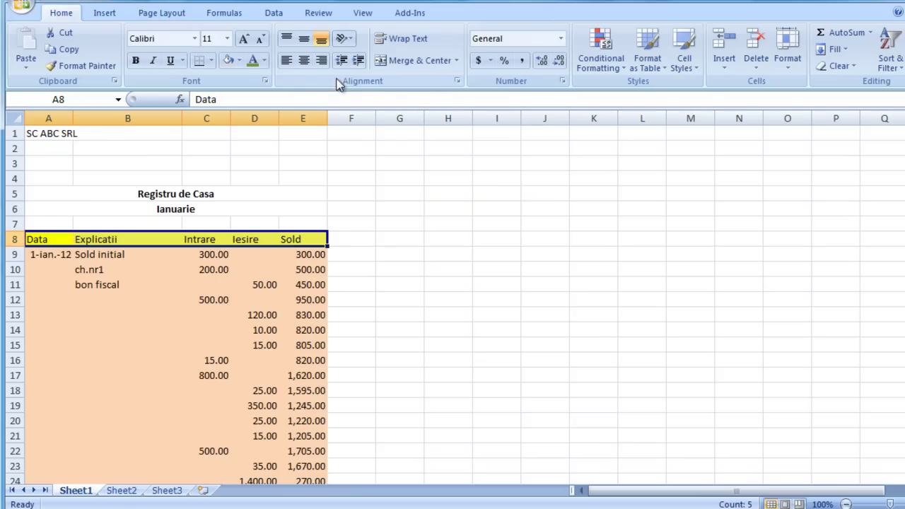
click(213, 61)
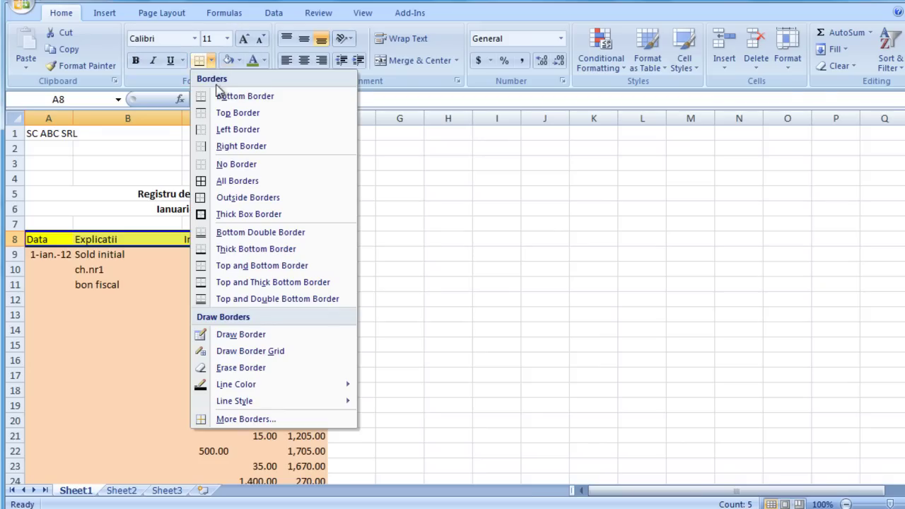
click(222, 213)
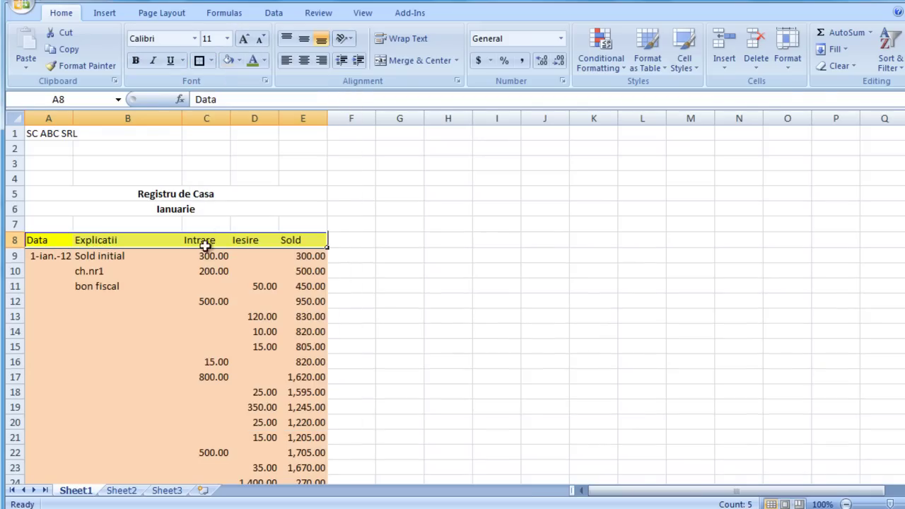
click(163, 294)
Give each header cell in row 8 its own border
click(41, 241)
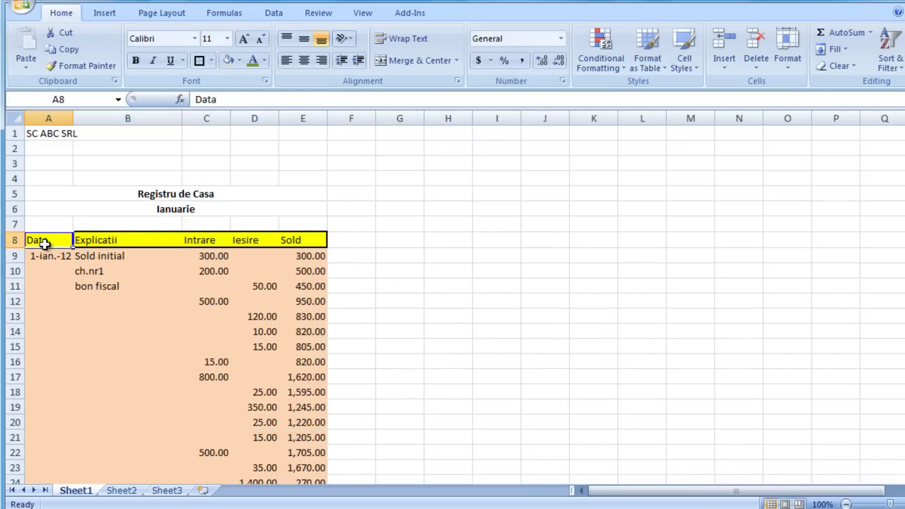
click(113, 238)
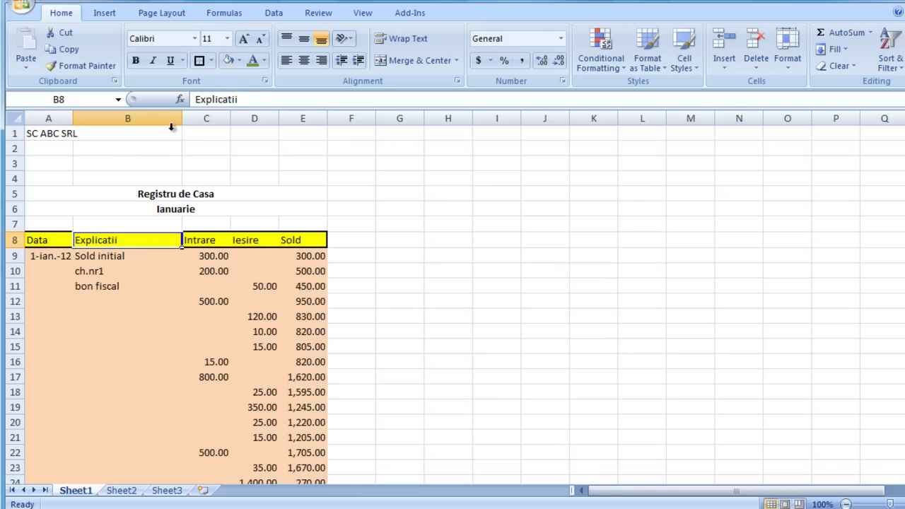
click(199, 239)
click(200, 61)
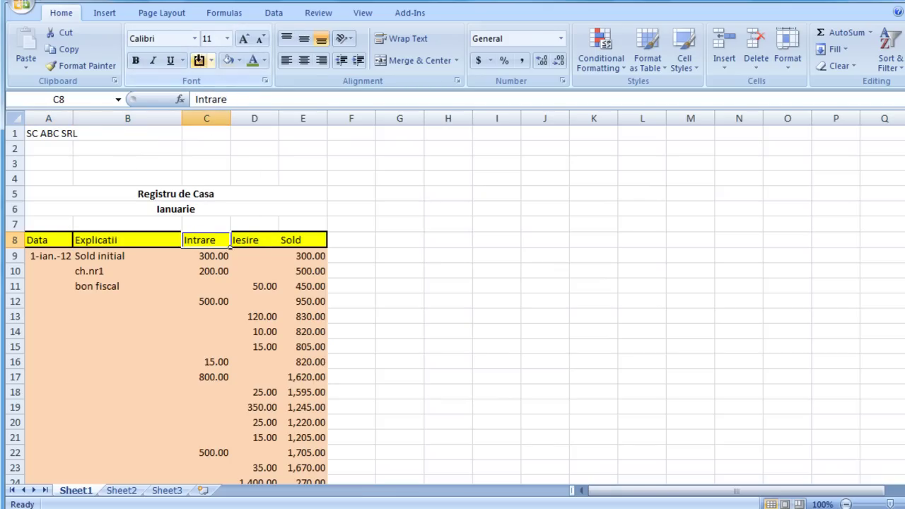
click(251, 240)
click(200, 61)
click(442, 302)
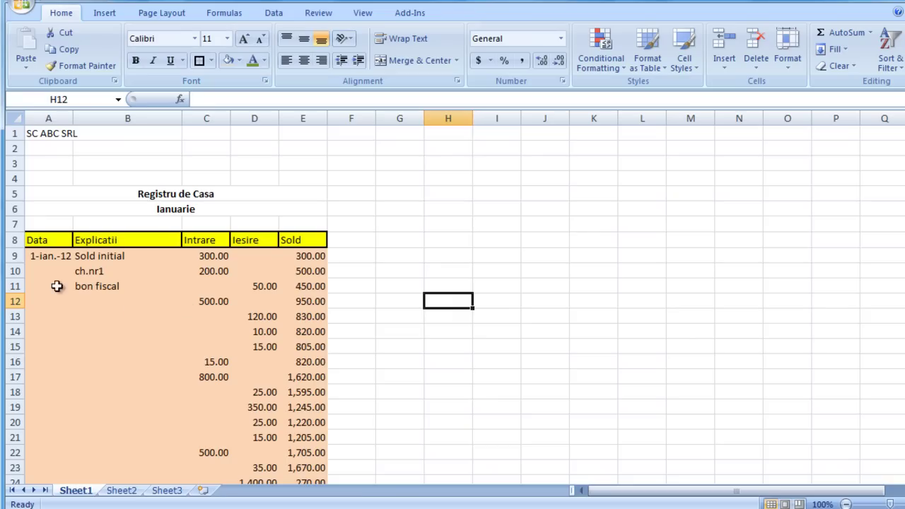
mouse_move(45, 260)
mouse_down()
mouse_move(207, 335)
mouse_move(316, 506)
mouse_up()
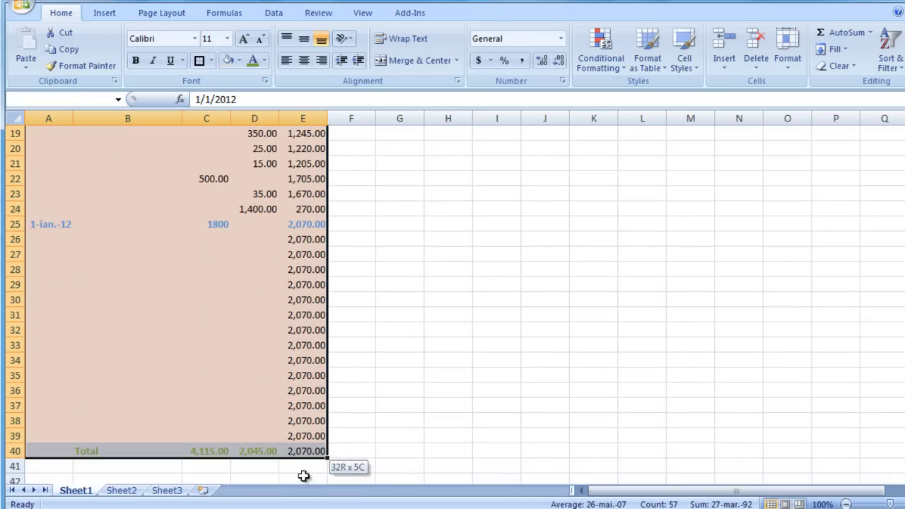
Apply All Borders to the ledger range A9:E40
drag(316, 506, 304, 454)
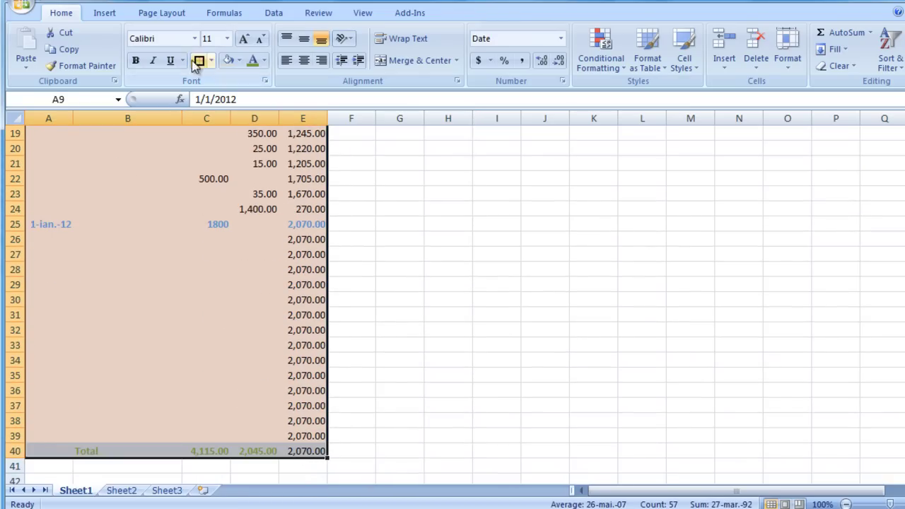
key(ctrl+BackSpace)
click(211, 61)
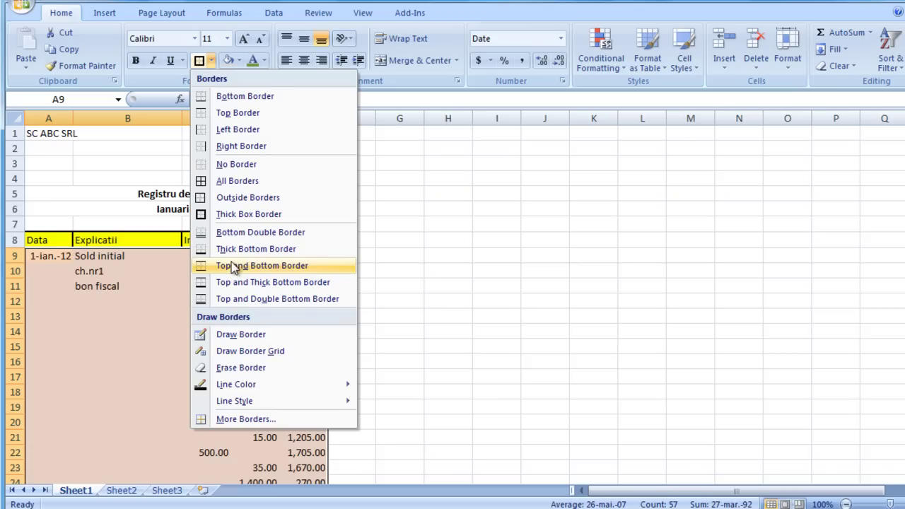
click(234, 185)
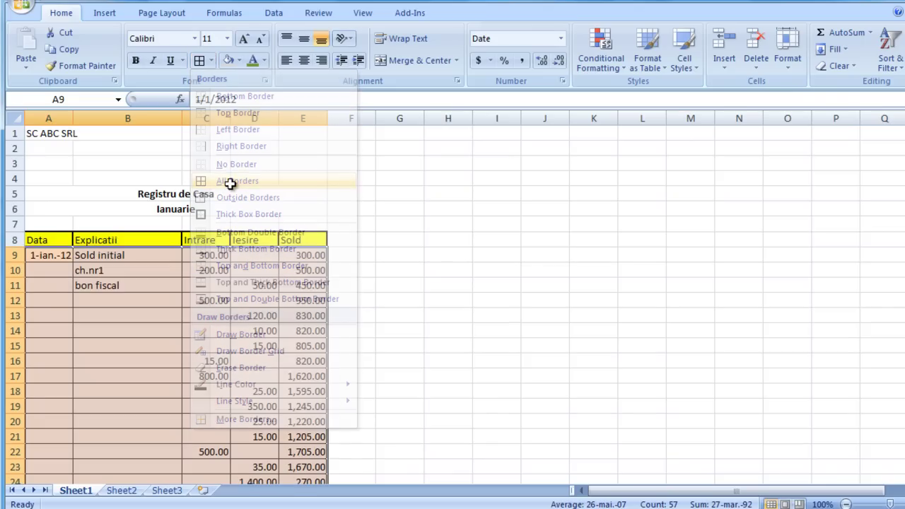
click(428, 297)
scroll(429, 297, down, 7)
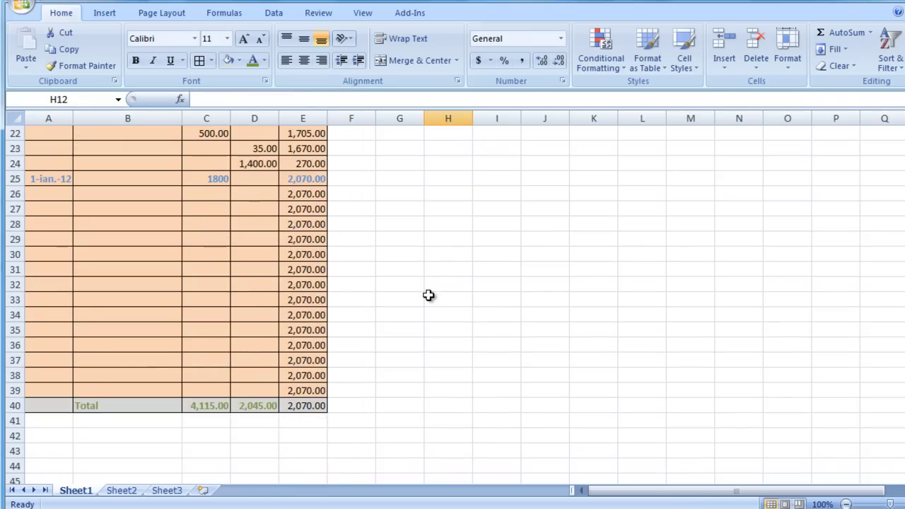
scroll(429, 297, up, 4)
scroll(429, 296, up, 3)
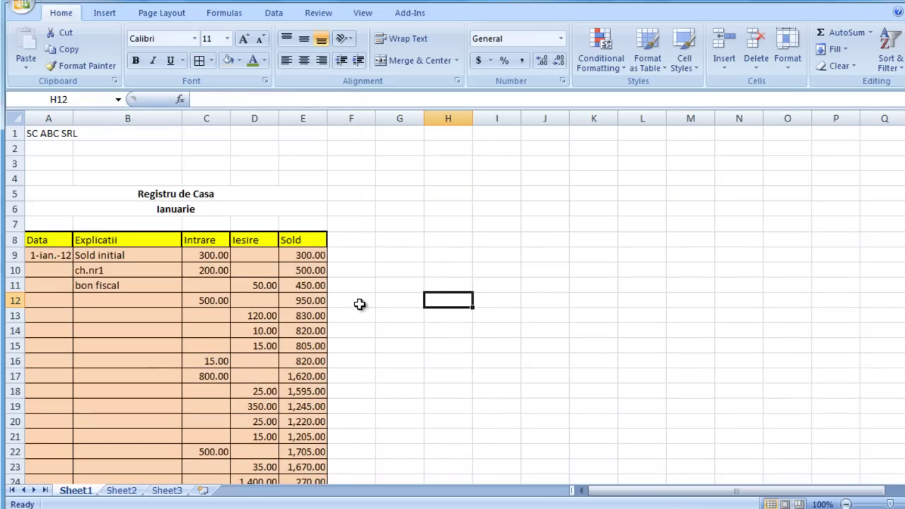
scroll(353, 309, down, 1)
scroll(353, 310, up, 1)
Make the header row A8:E8 bold
click(31, 242)
drag(31, 242, 301, 240)
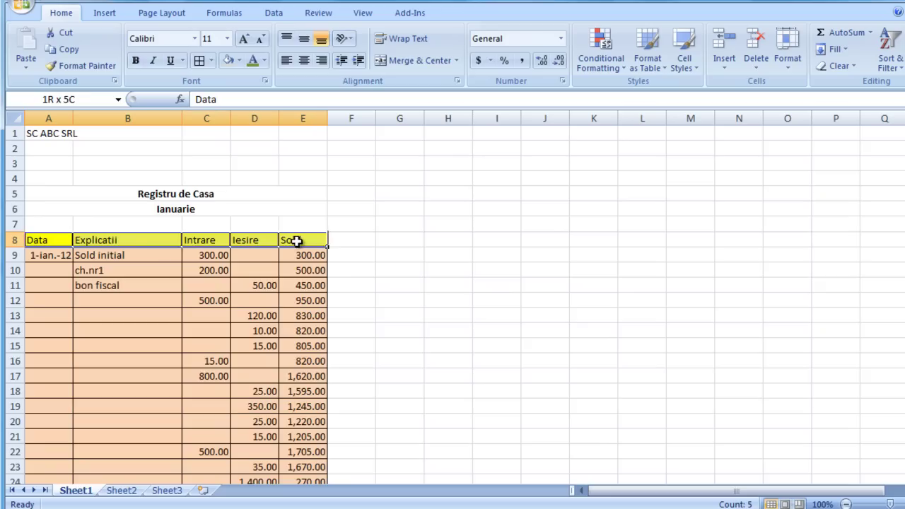
click(144, 62)
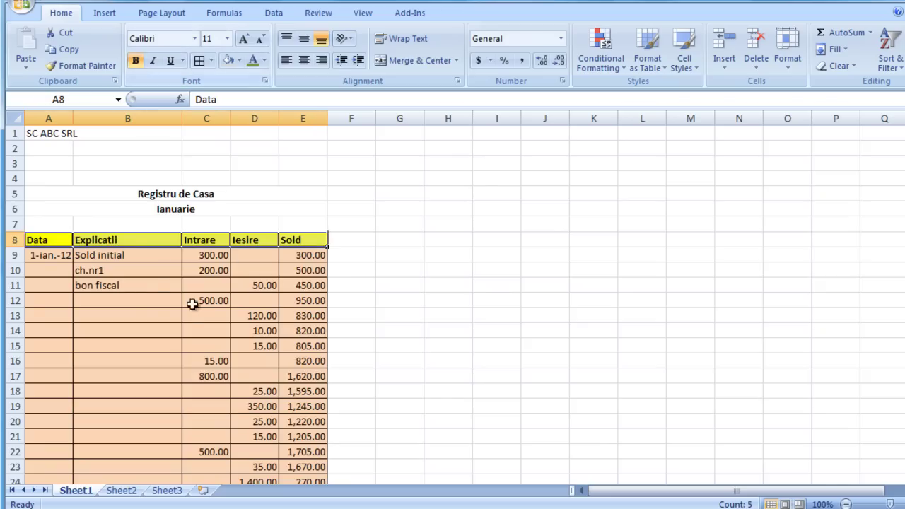
click(87, 258)
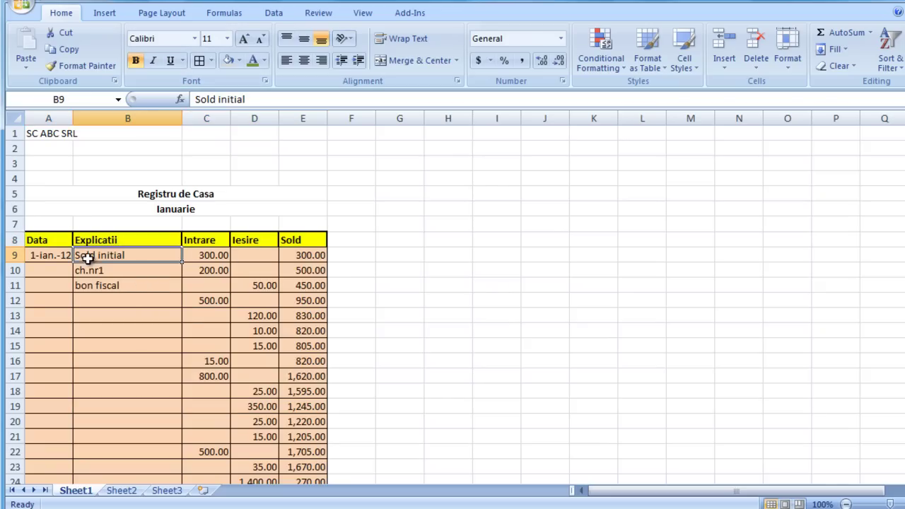
Review the total and balance formulas in C40, D40 and E40
scroll(276, 329, down, 3)
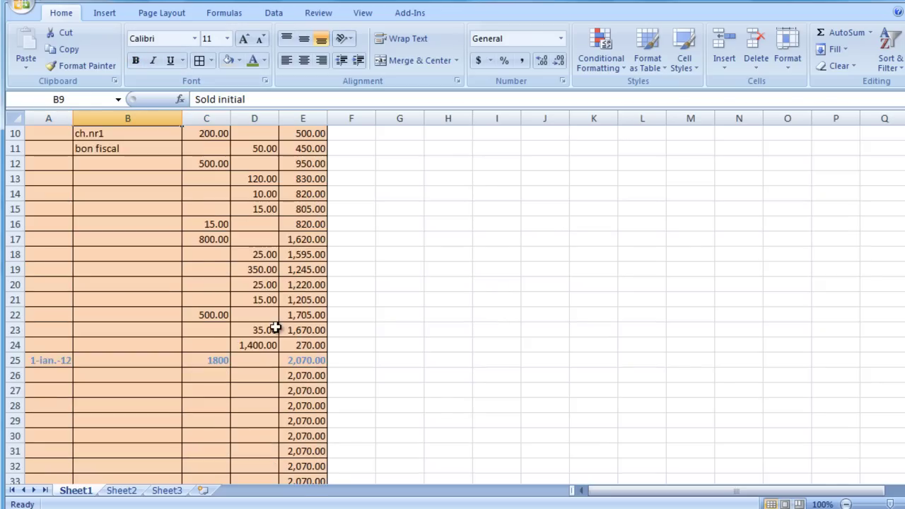
scroll(277, 329, down, 4)
scroll(278, 342, down, 2)
click(208, 317)
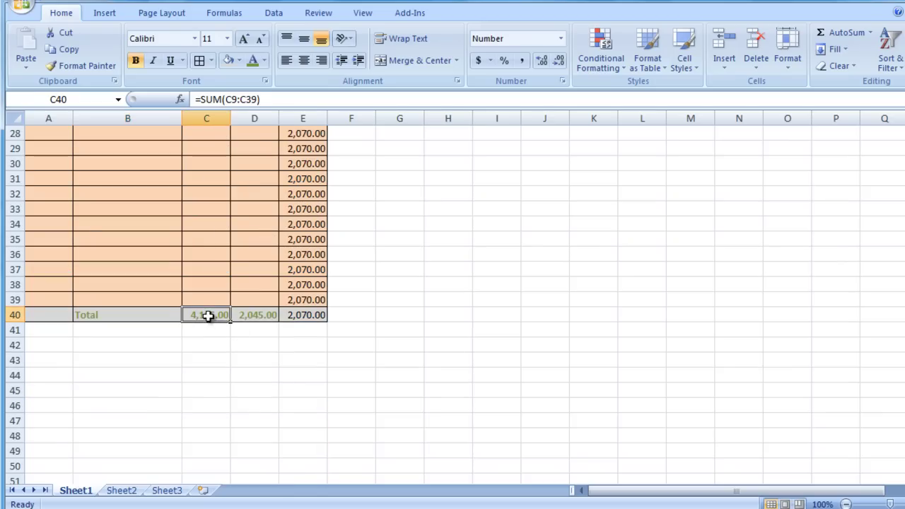
click(272, 318)
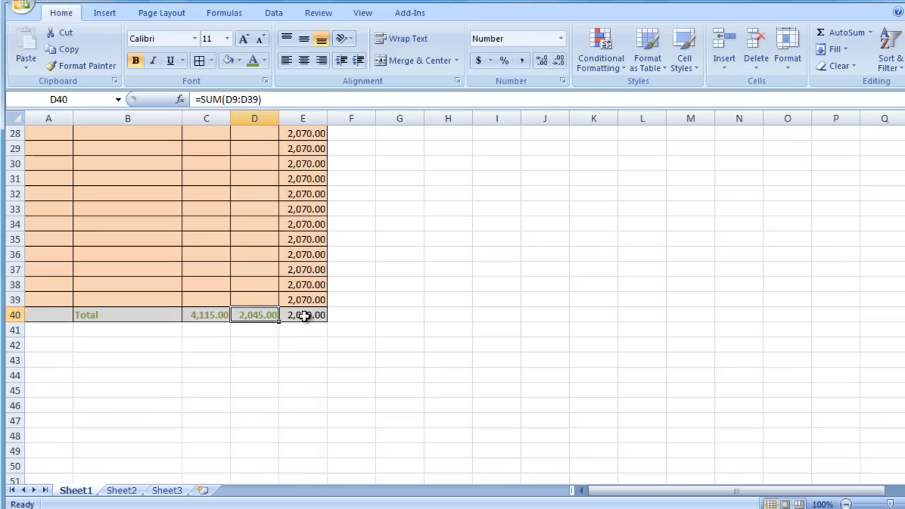
click(303, 316)
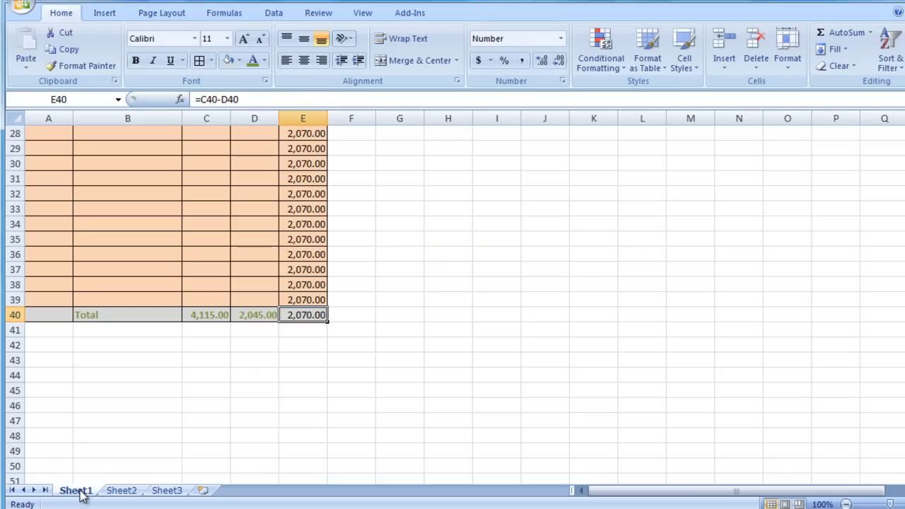
Rename Sheet1 to 'Ianuarie'
double_click(78, 491)
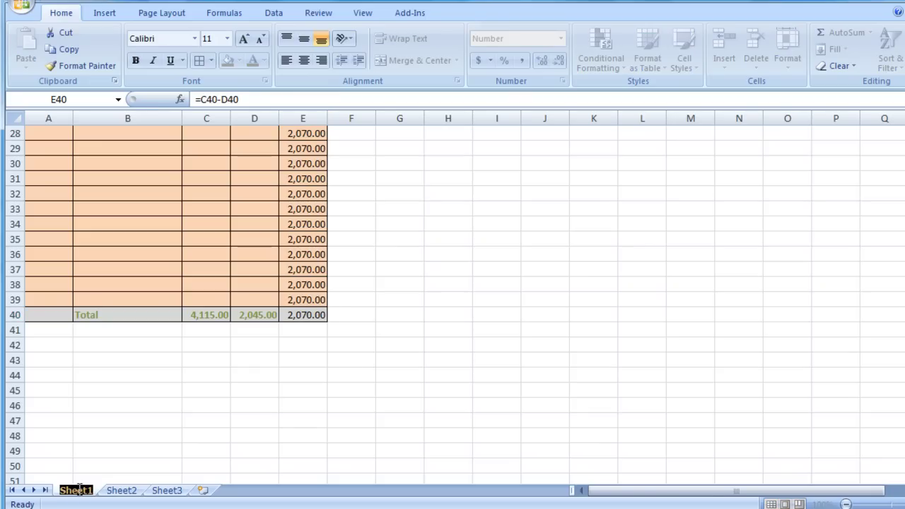
text(Ianuari)
key(BackSpace)
key(BackSpace)
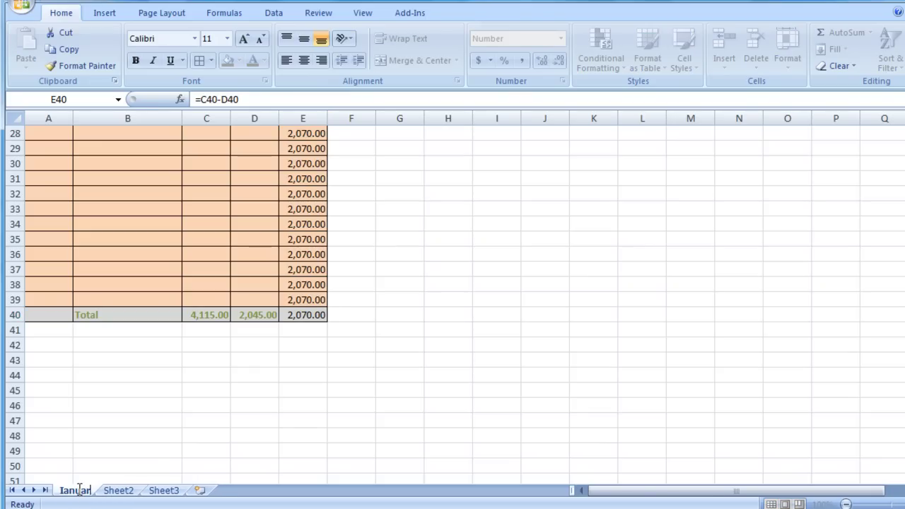
text(ie)
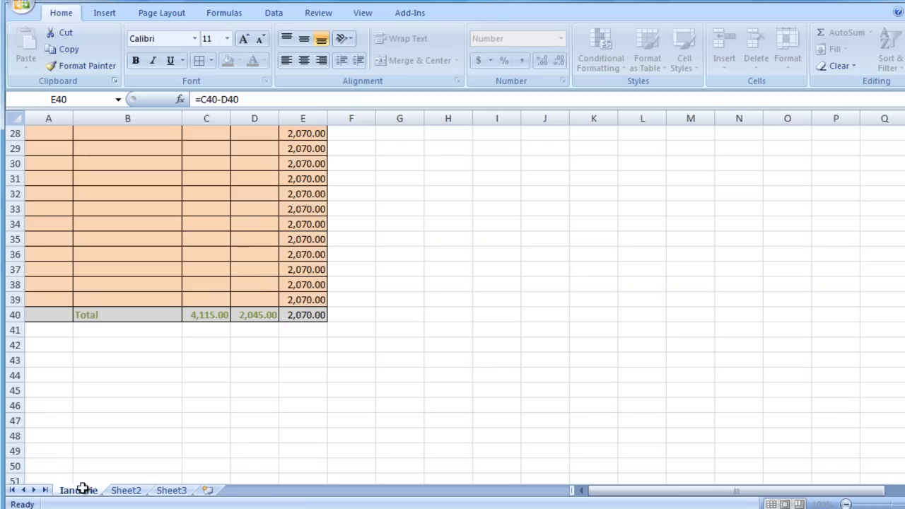
click(251, 284)
scroll(273, 302, up, 9)
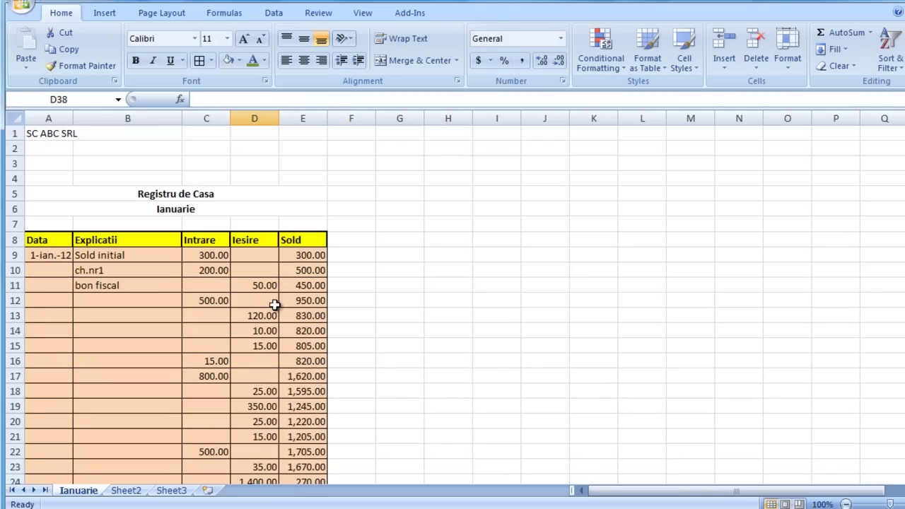
scroll(274, 305, down, 4)
Rename Sheet2 to 'Februarie' and switch to Sheet3
click(129, 492)
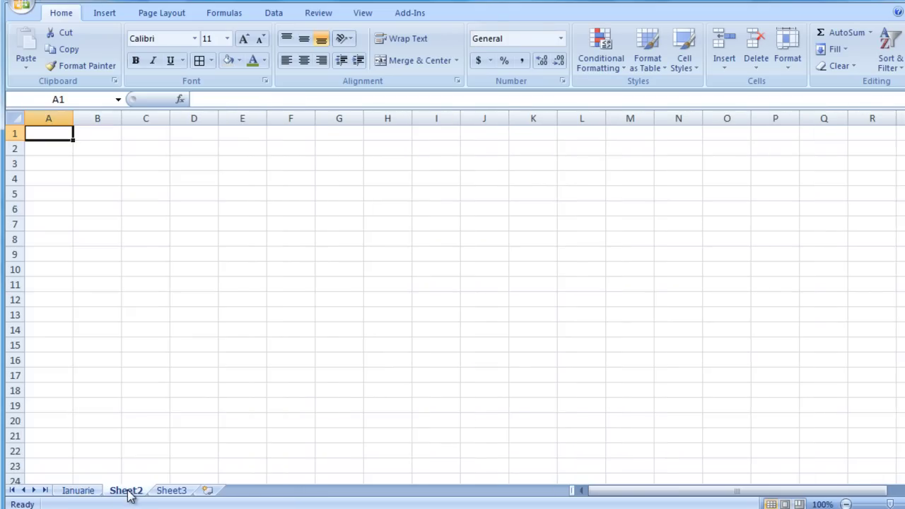
double_click(127, 490)
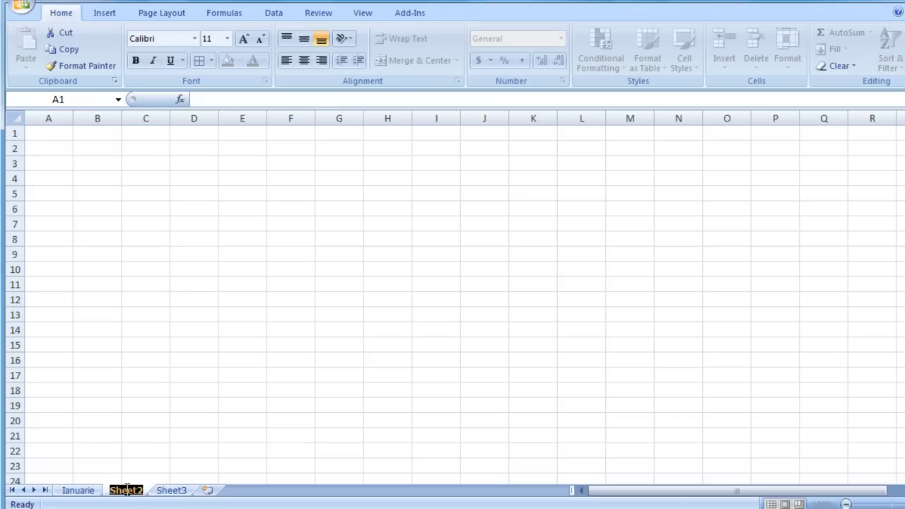
text(Februarie)
click(176, 490)
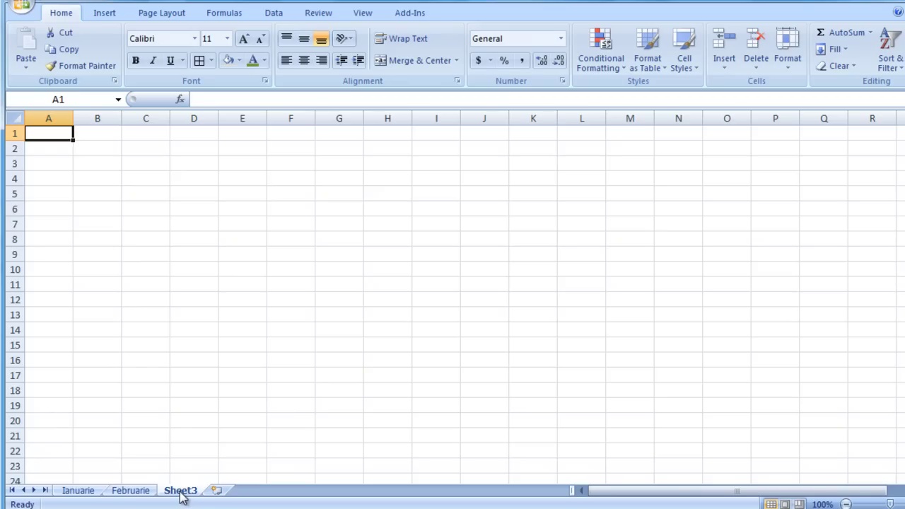
Insert a blank Worksheet, Sheet4, ahead of the Sheet3 tab
right_click(182, 497)
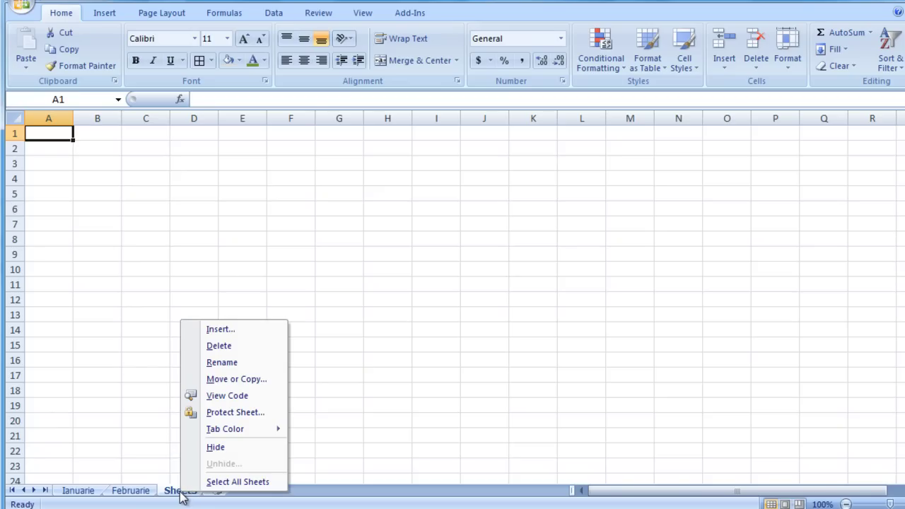
click(219, 330)
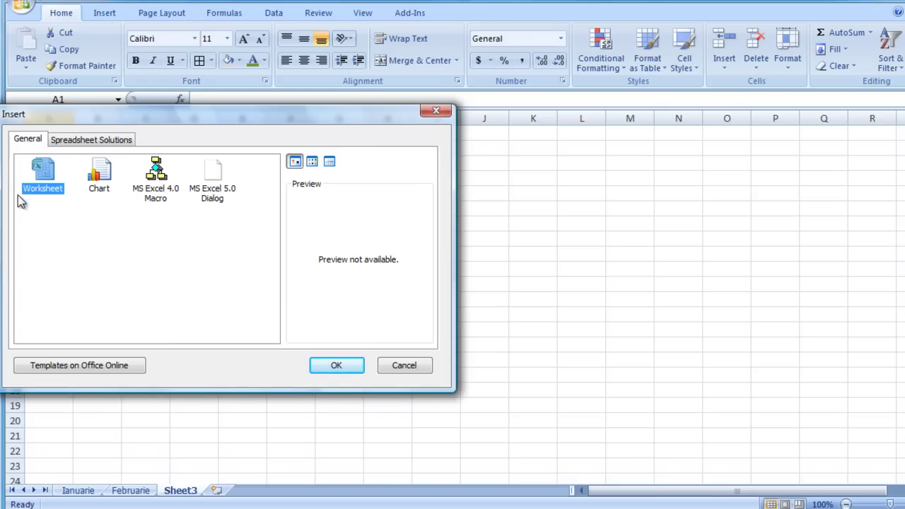
click(349, 365)
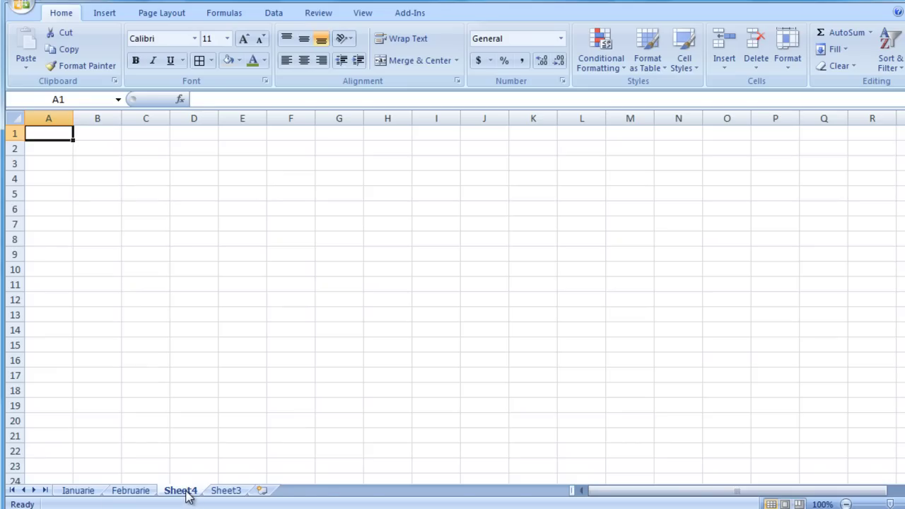
Copy the Ianuarie table and paste it onto Februarie and Sheet4
click(78, 492)
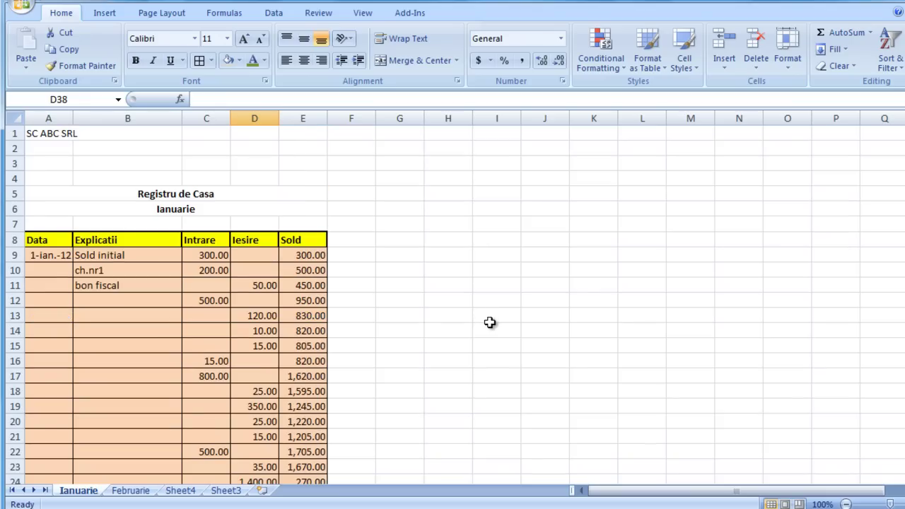
mouse_move(41, 133)
mouse_down()
mouse_move(262, 400)
mouse_move(328, 463)
mouse_move(270, 443)
mouse_up()
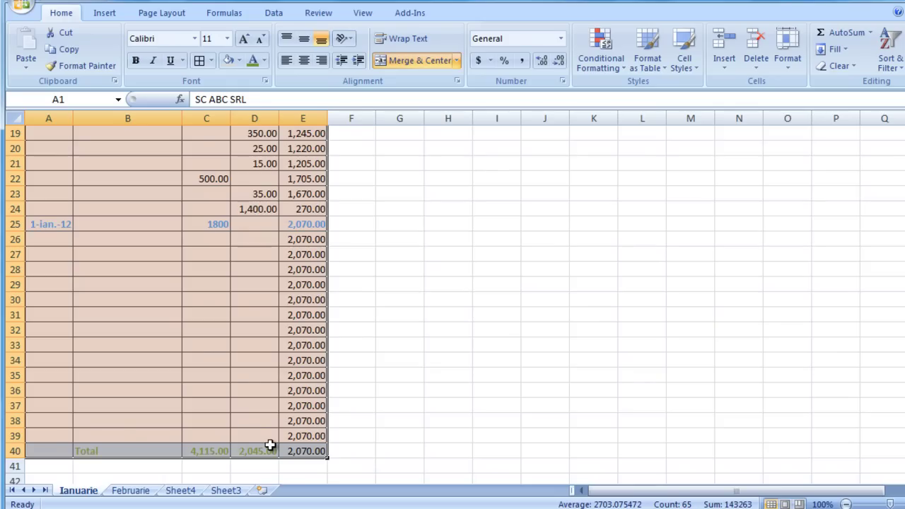
key(ctrl+c)
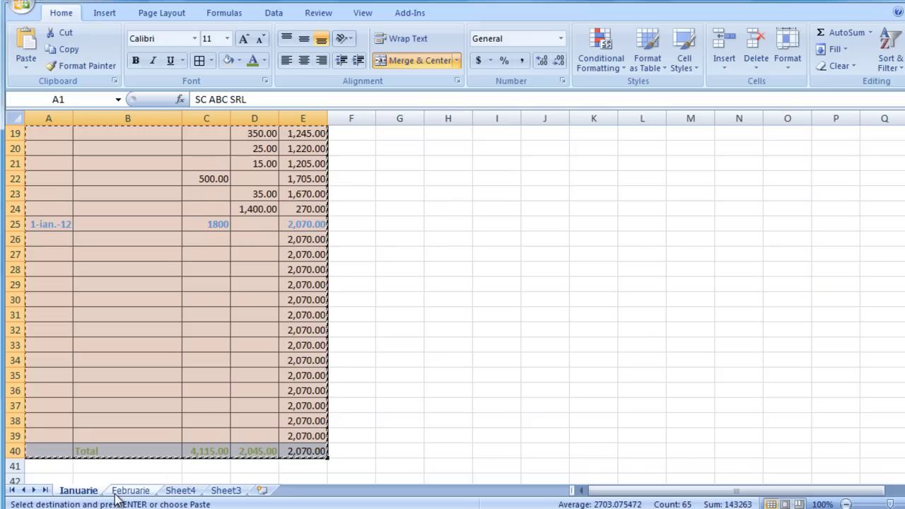
click(126, 491)
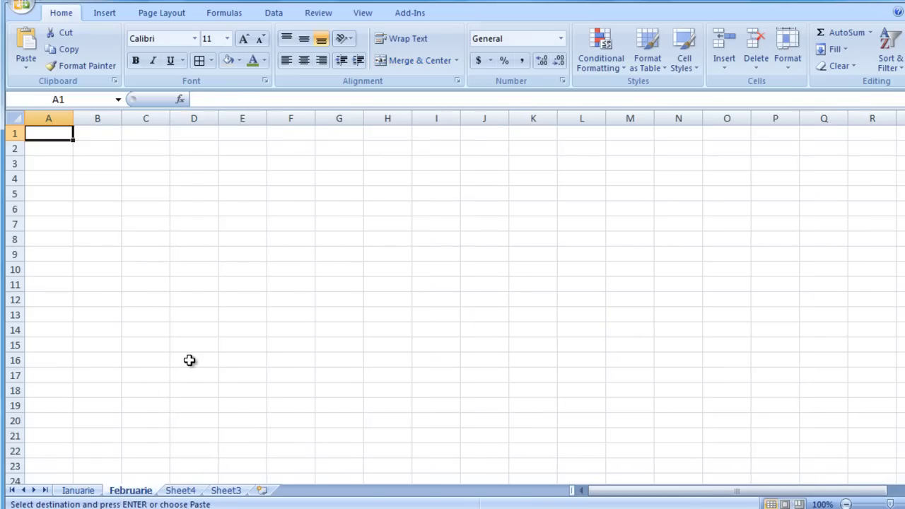
key(ctrl+v)
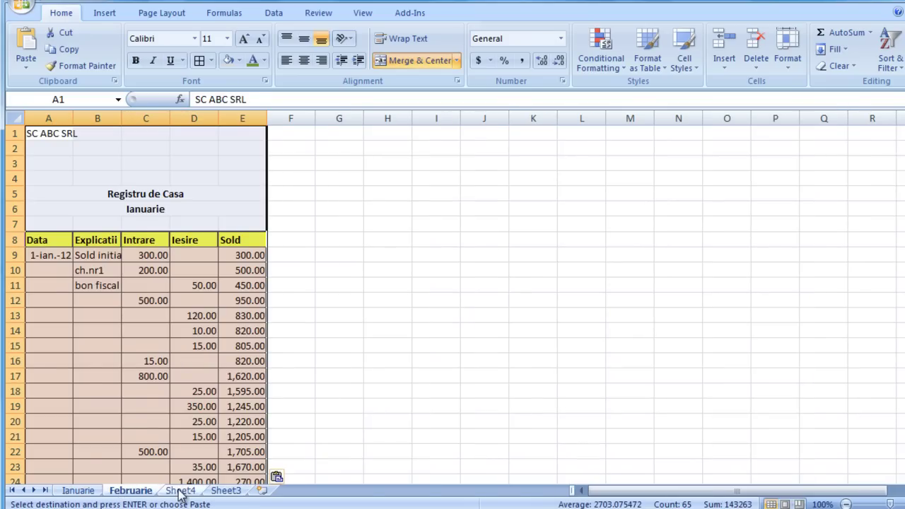
click(181, 490)
key(ctrl+v)
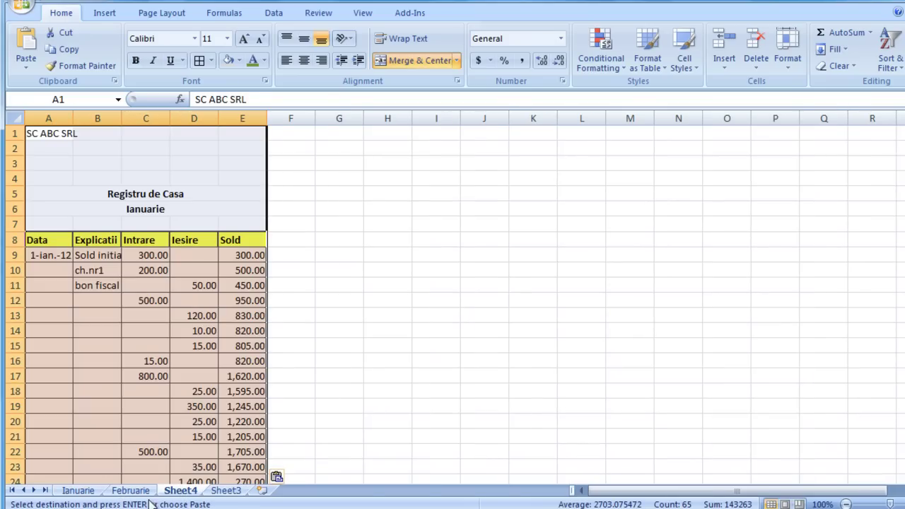
Widen column B on Februarie so 'Sold initial' fits
click(135, 495)
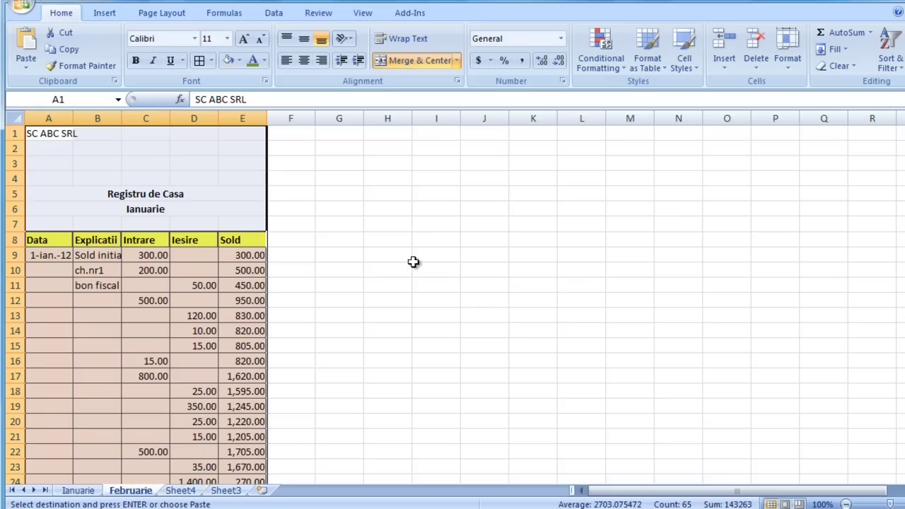
click(435, 209)
drag(121, 118, 287, 118)
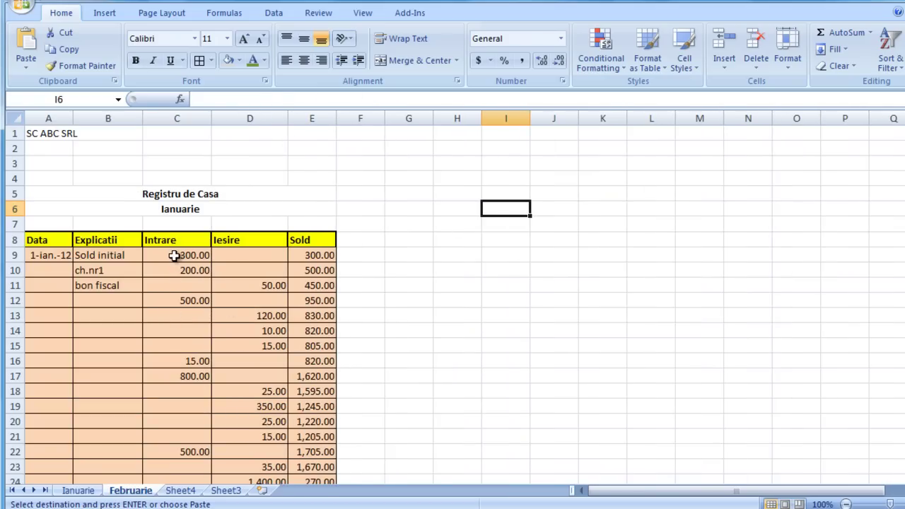
Clear the copied January entries from A9:D39 on the Februarie sheet
drag(174, 255, 177, 285)
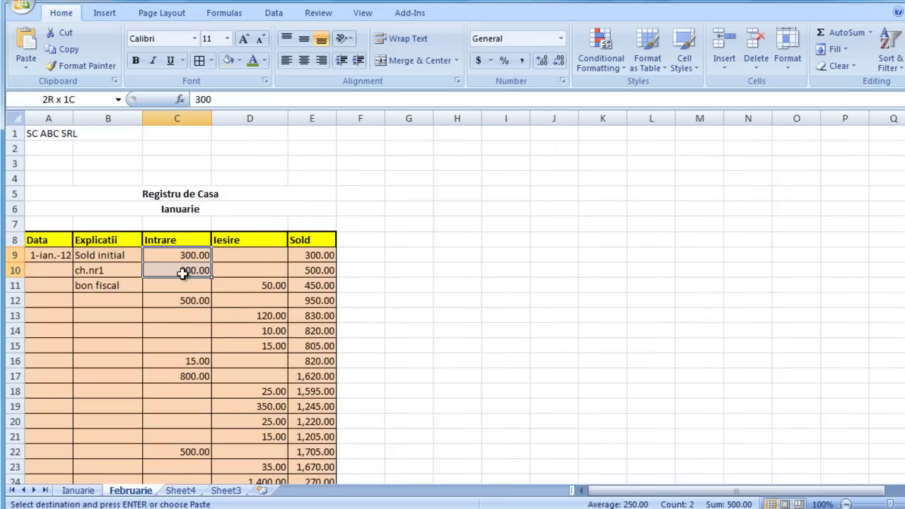
click(34, 255)
mouse_move(34, 256)
mouse_down()
mouse_move(95, 261)
mouse_move(271, 443)
mouse_move(275, 500)
mouse_up()
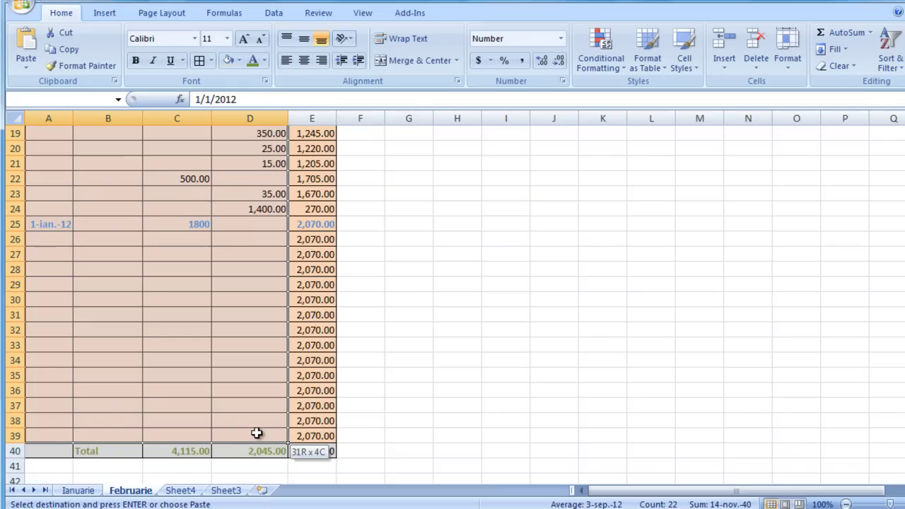
drag(275, 500, 256, 433)
key(Delete)
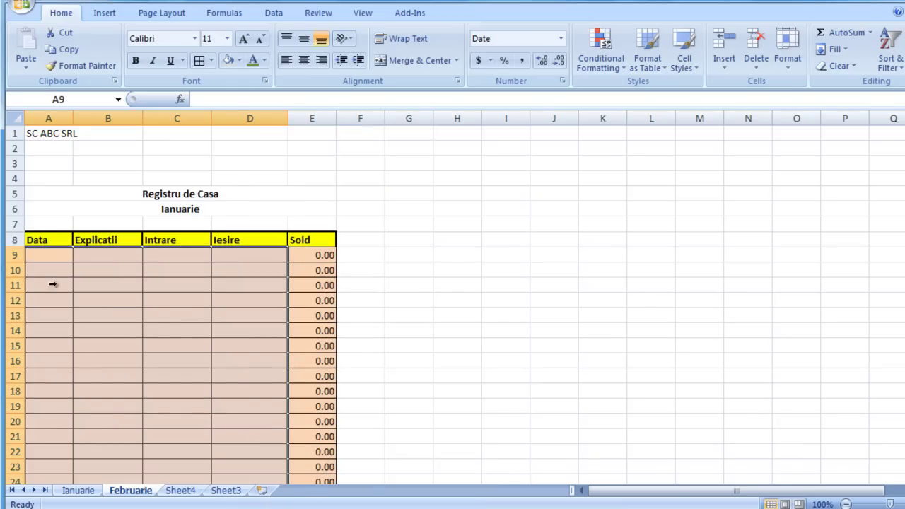
Check cells B9 and C9, then look up the closing balance on Ianuarie
click(119, 261)
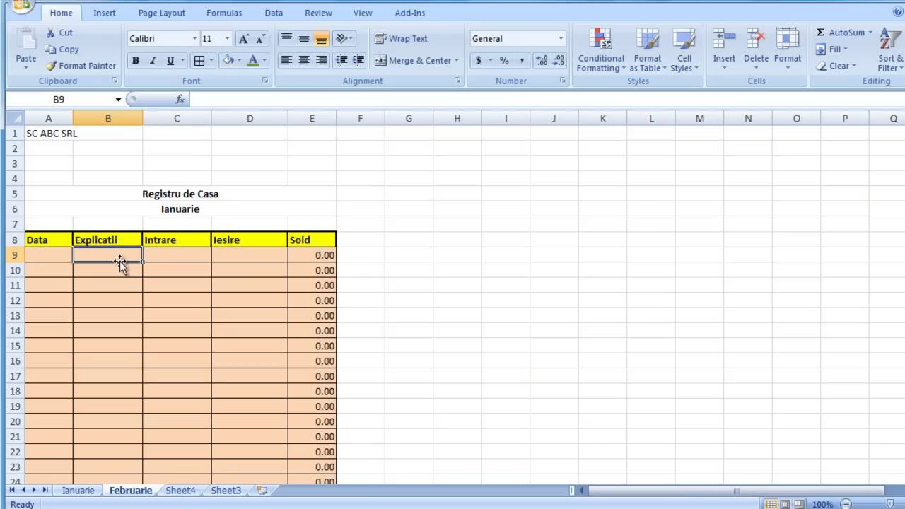
click(164, 256)
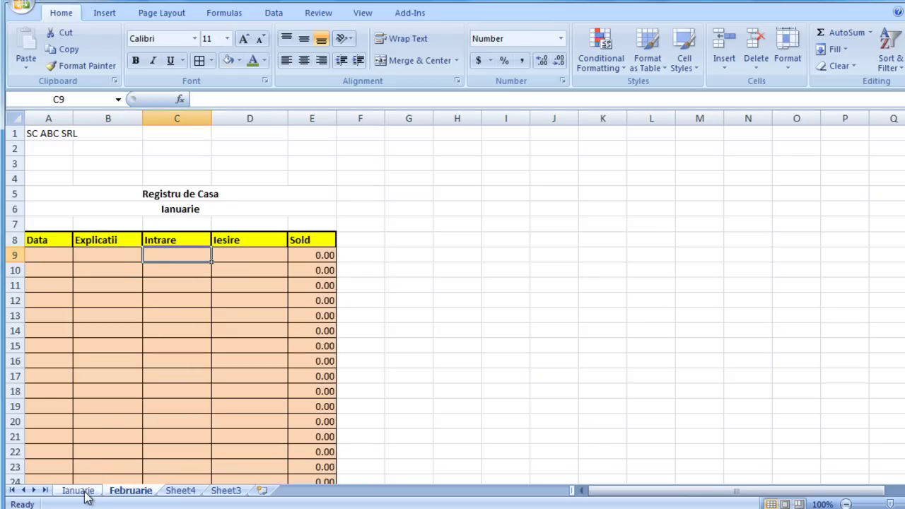
click(84, 492)
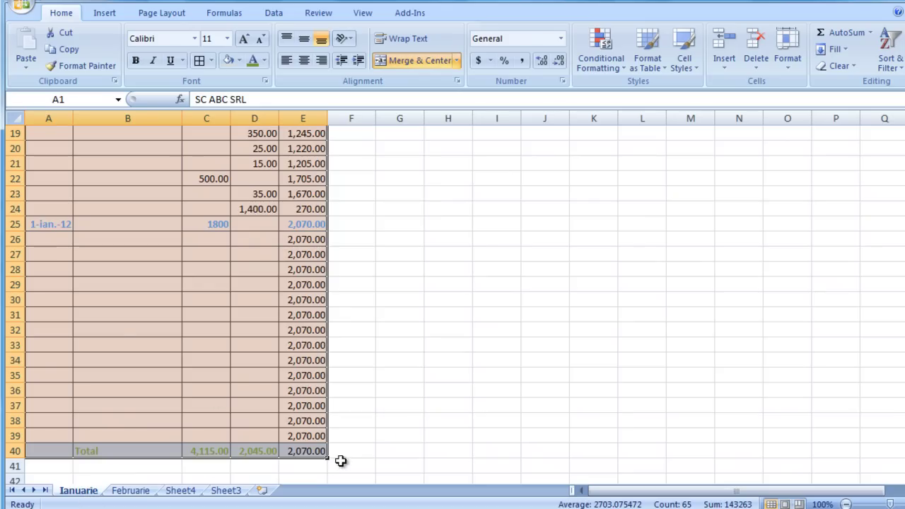
Carry over the 2070 opening balance into C9 on Februarie and check E9's Sold formula
click(136, 493)
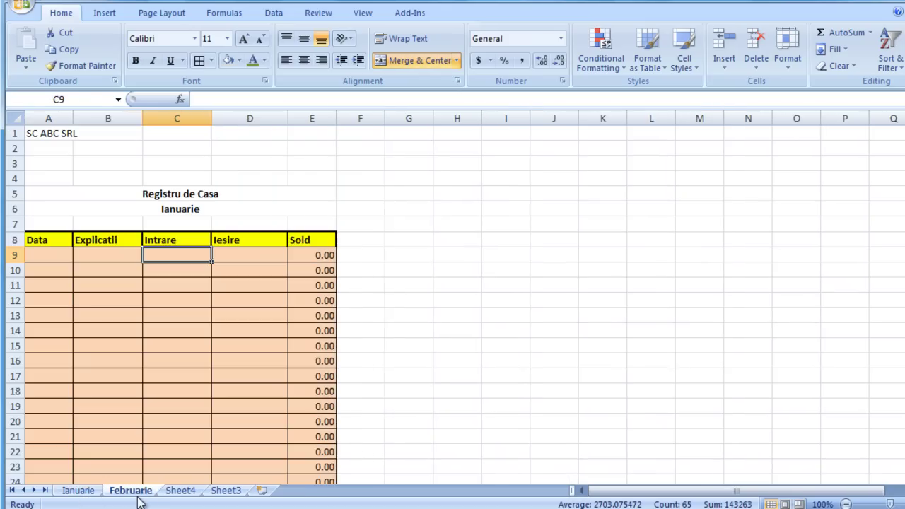
text(2070)
key(Tab)
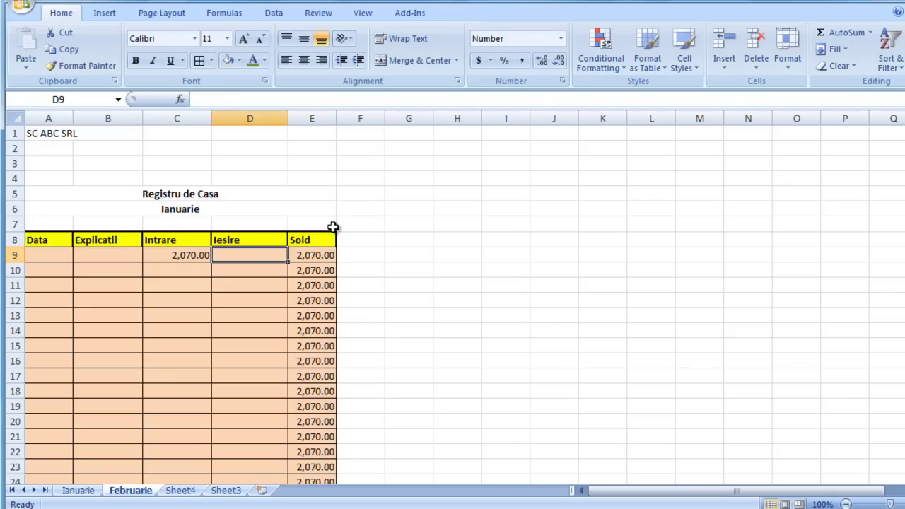
click(316, 254)
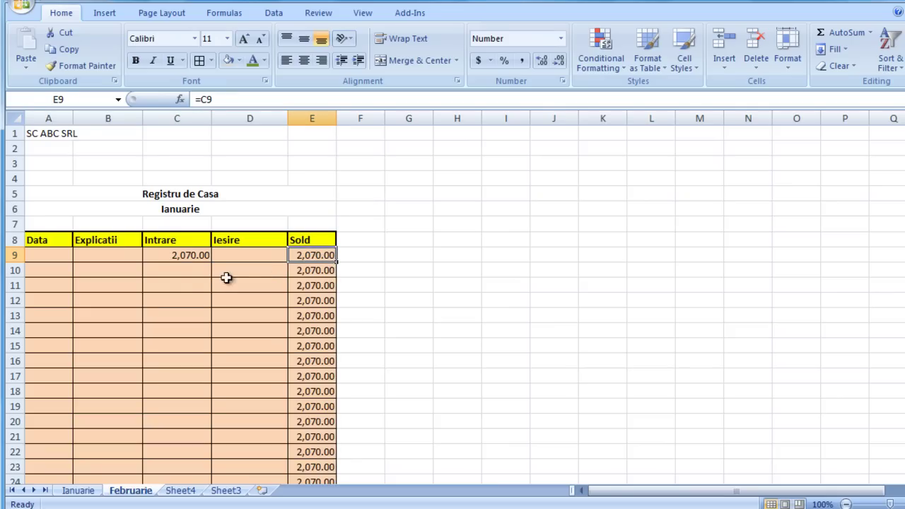
Enter a 400 receipt in C10 and 500 payments in D11 and D12
click(182, 274)
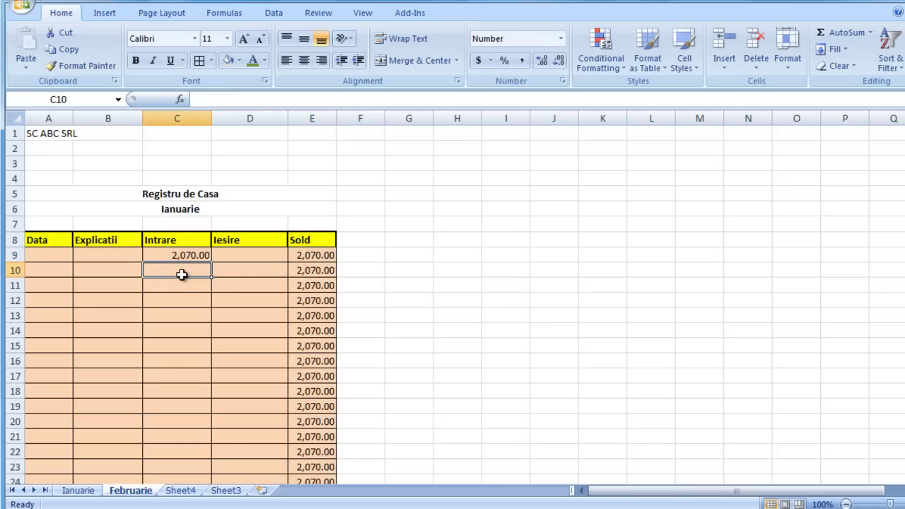
text(400)
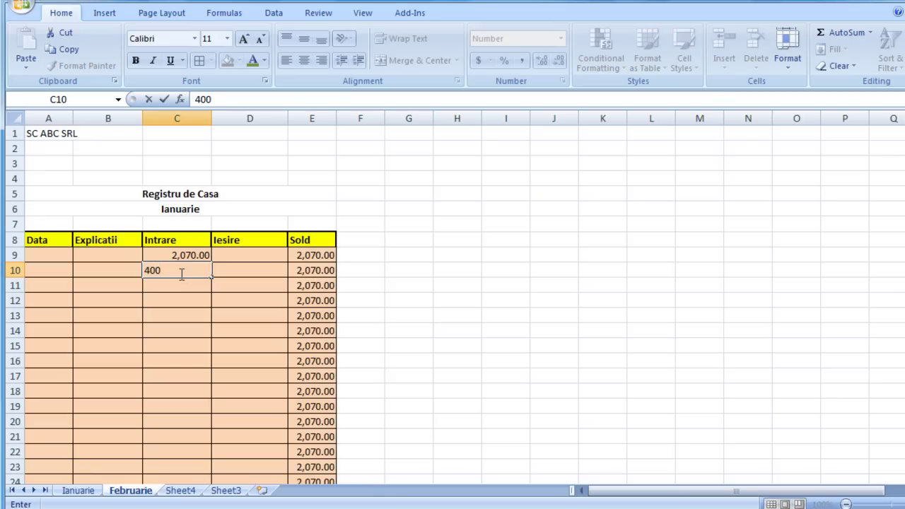
key(Tab)
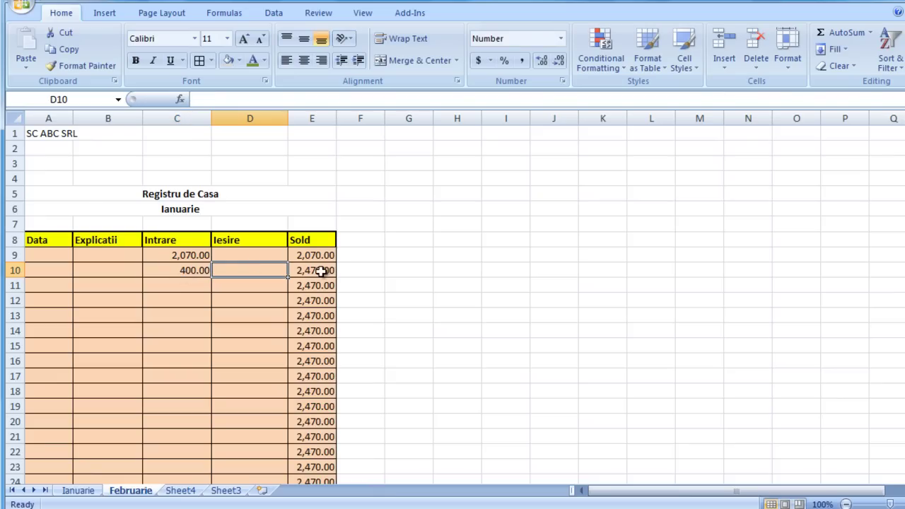
click(254, 286)
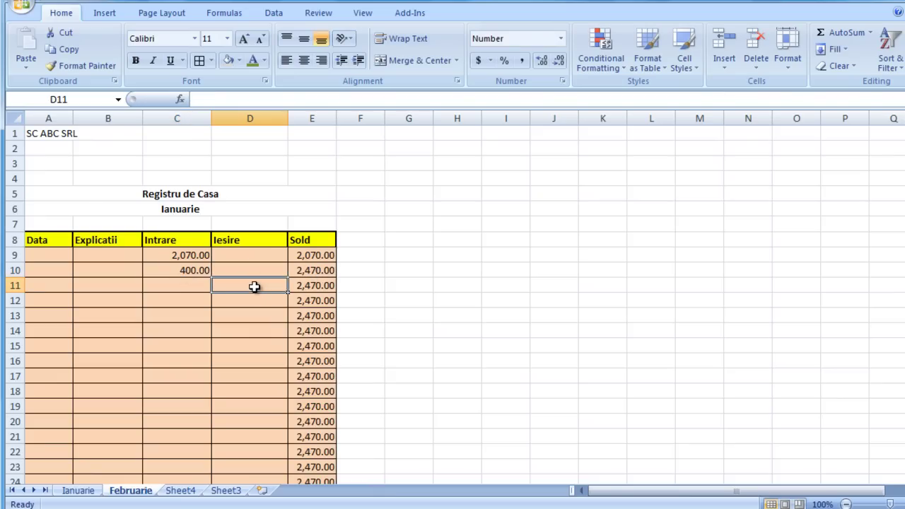
text(500)
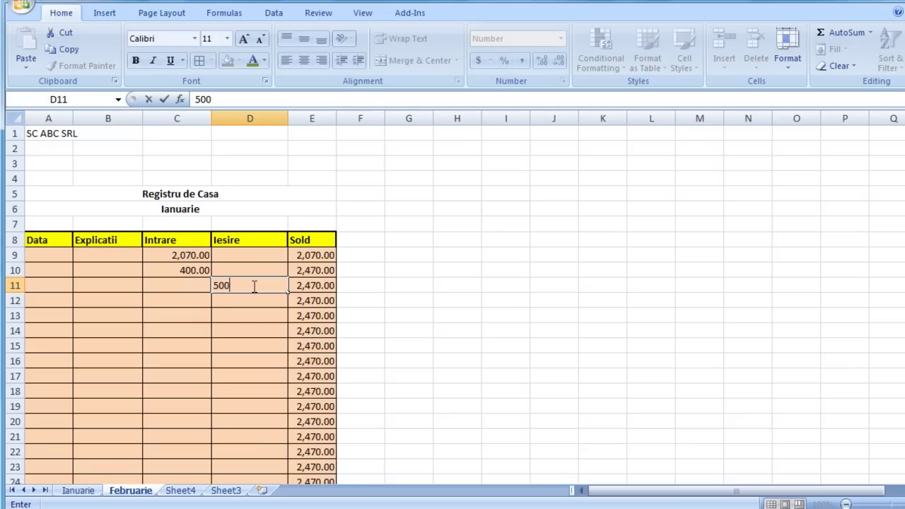
key(Return)
text(500)
key(Return)
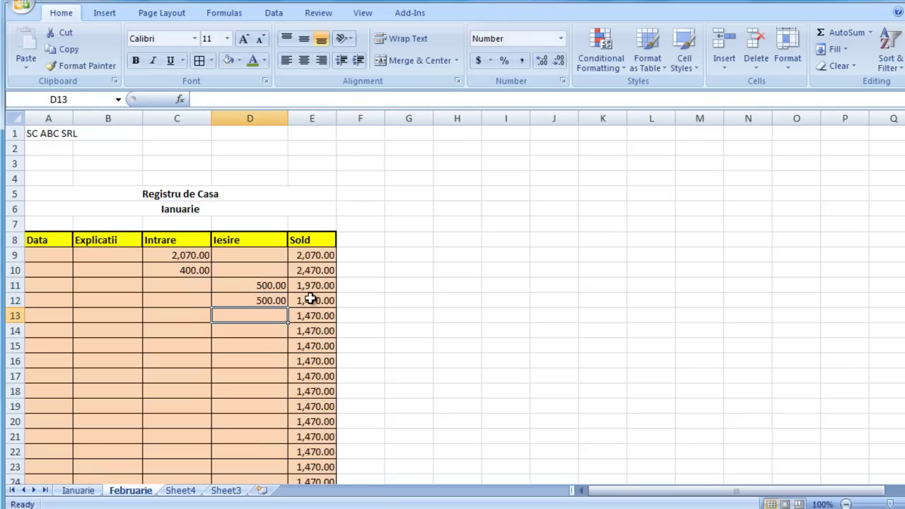
click(311, 298)
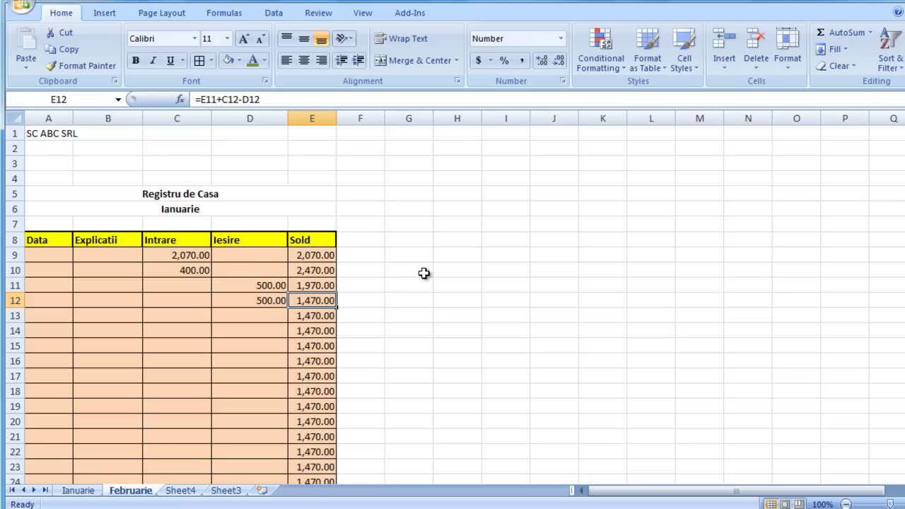
click(180, 210)
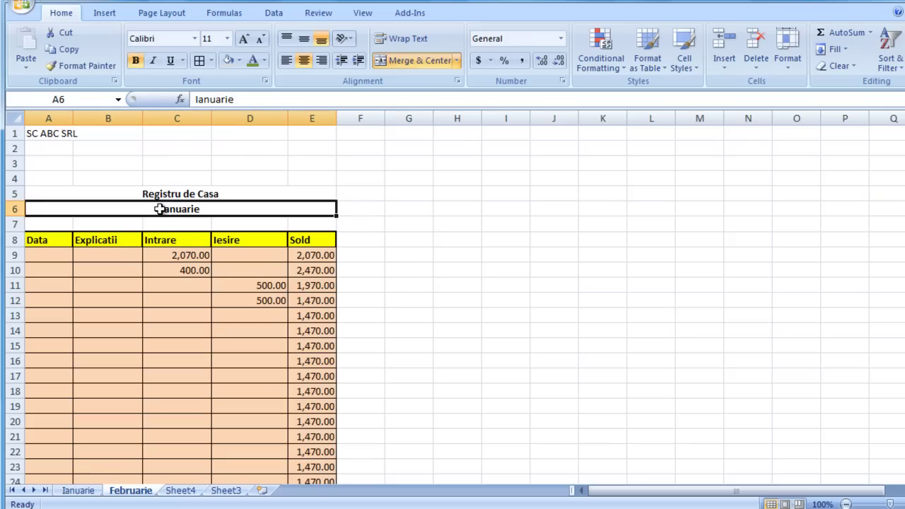
Replace 'Ianuarie' with 'Februarie' in the merged A6 month heading
double_click(159, 209)
key(Delete)
key(Delete)
key(Delete)
key(Delete)
key(Delete)
key(Delete)
key(Delete)
key(Delete)
text(Februarie)
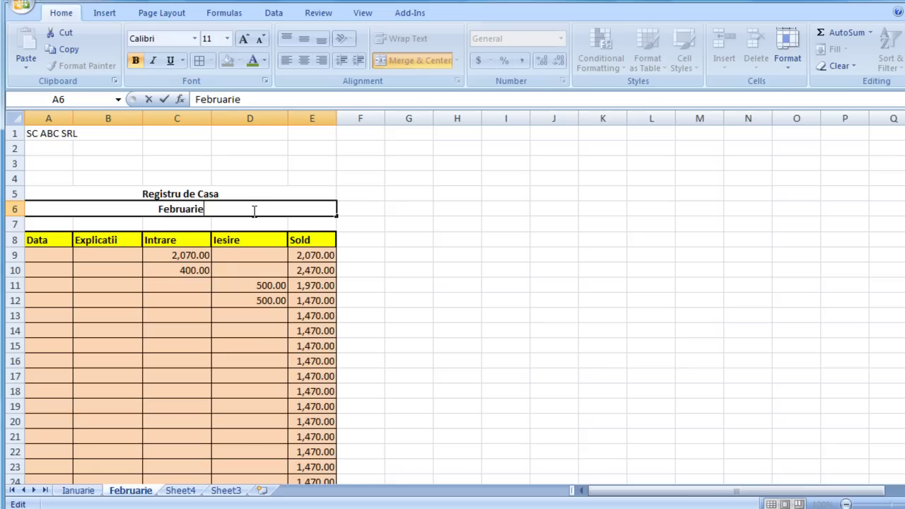
click(405, 267)
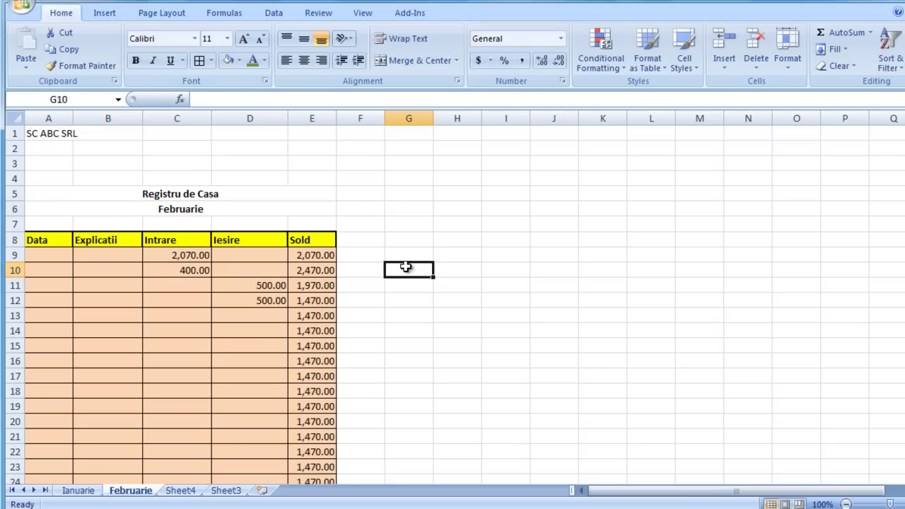